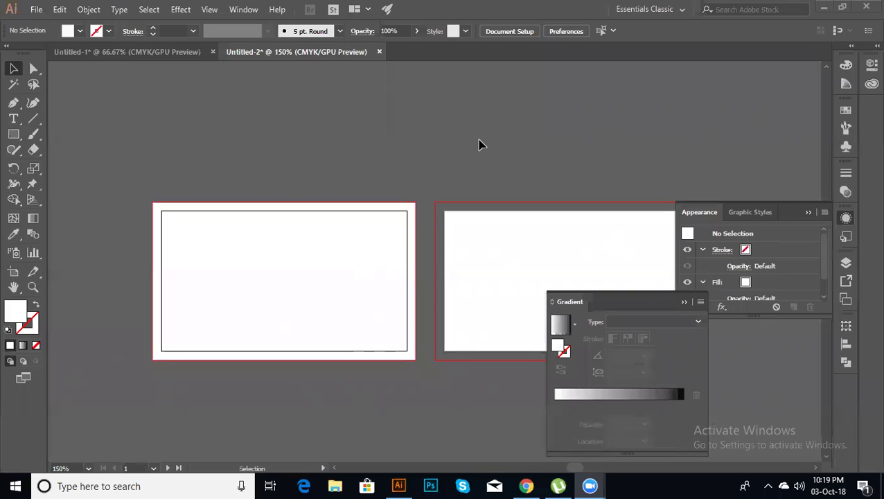
Draw two small rectangles at the card's left edge, then a tall one and a wide one.
click(14, 134)
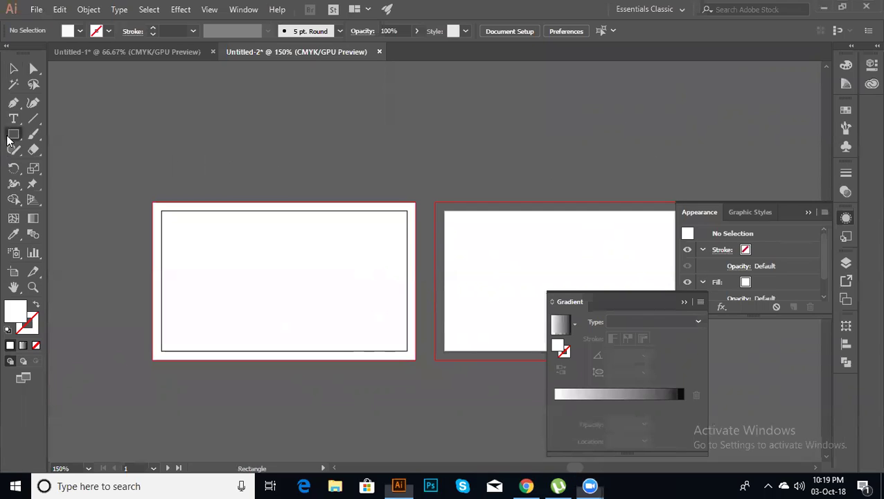
drag(111, 202, 252, 246)
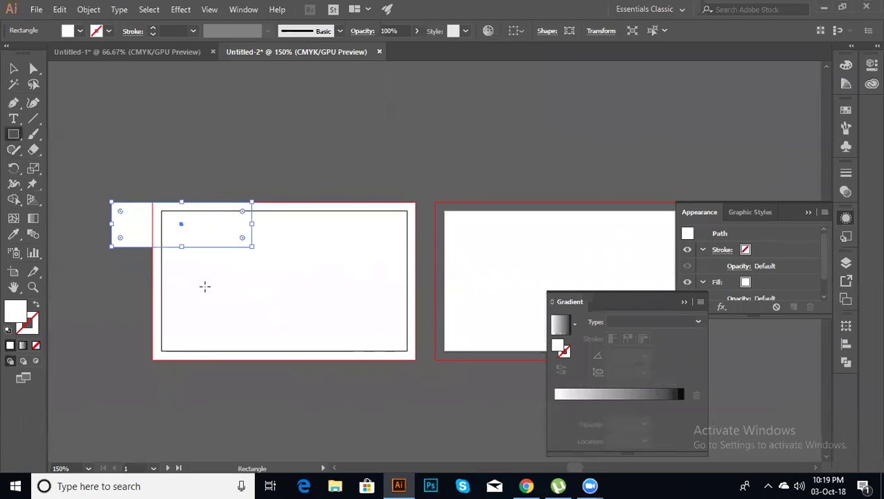
drag(111, 273, 243, 338)
mouse_move(251, 178)
mouse_down()
mouse_move(259, 288)
mouse_move(309, 350)
mouse_move(328, 397)
mouse_up()
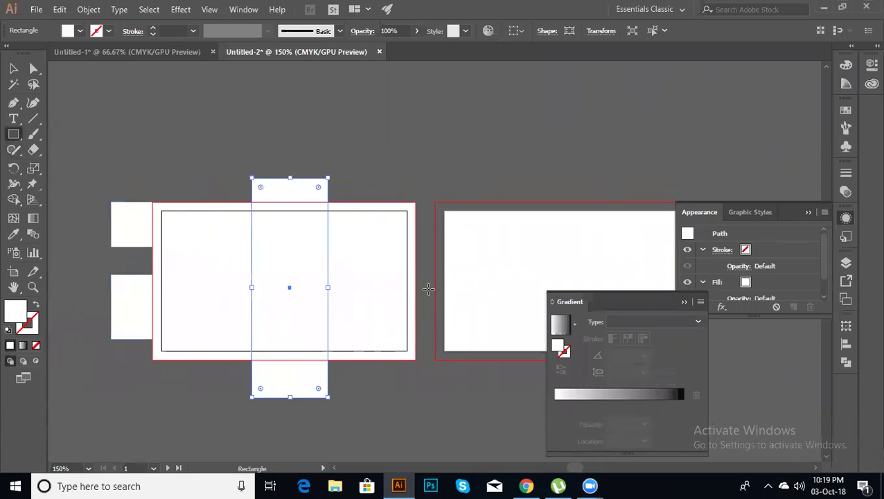
mouse_move(435, 258)
mouse_down()
mouse_move(339, 345)
mouse_move(247, 313)
mouse_up()
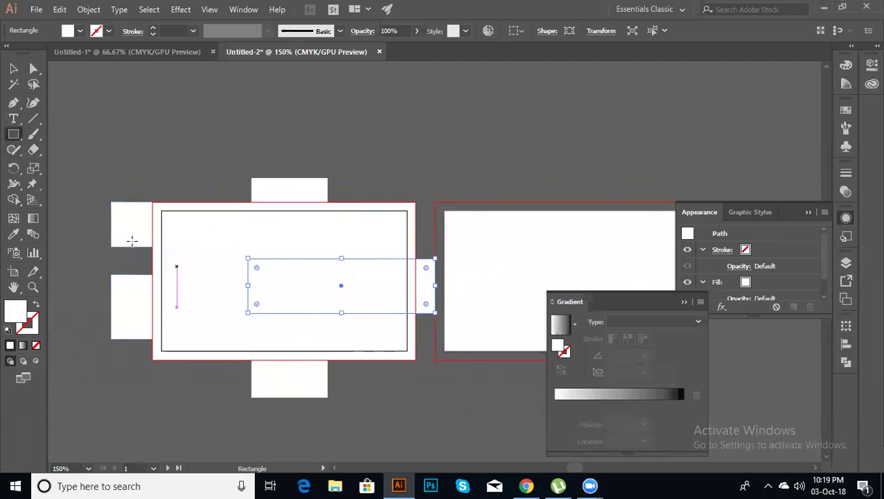
Fill the wide rectangle teal and the tall rectangle green.
key(v)
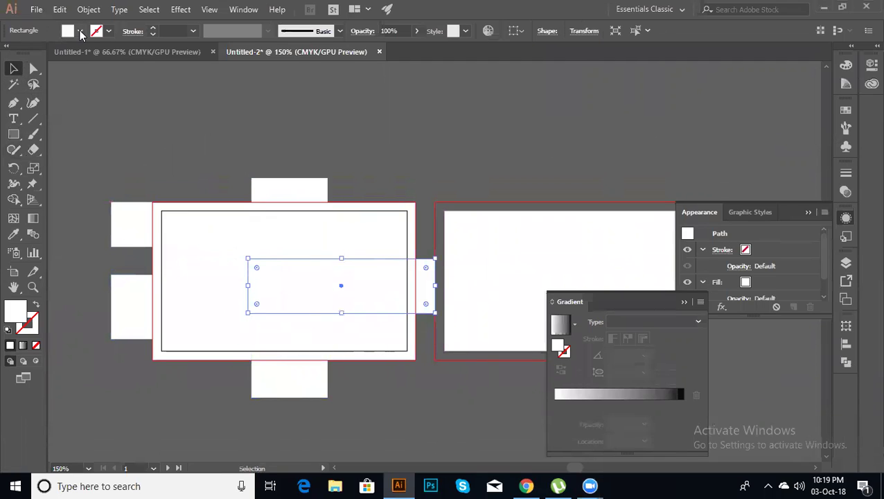
click(79, 30)
click(80, 65)
click(279, 185)
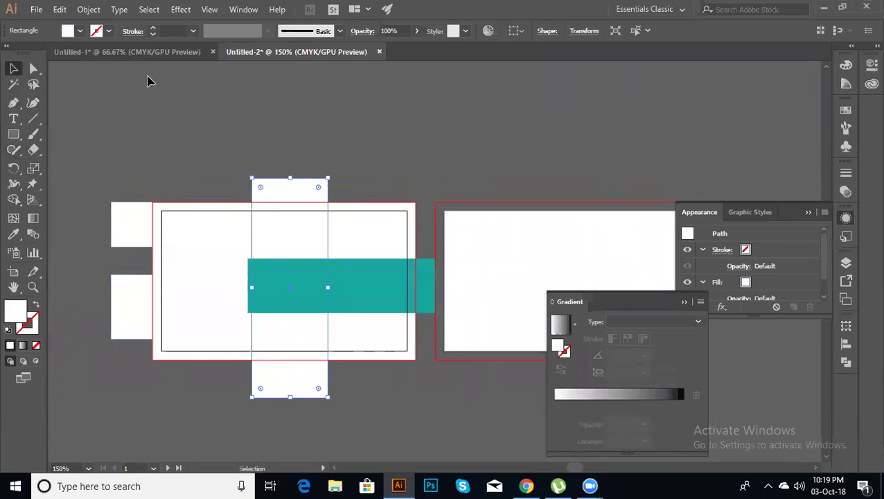
click(81, 32)
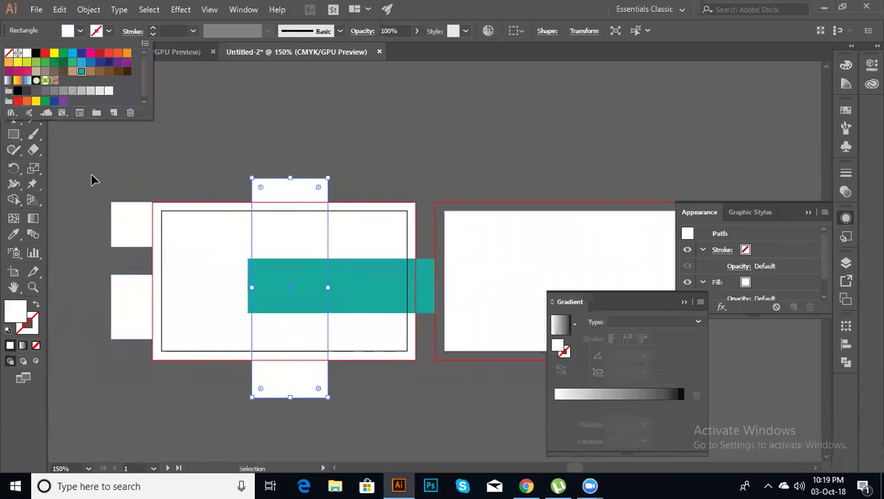
click(63, 62)
Fill the upper small rectangle brown and the lower small rectangle purple.
click(128, 224)
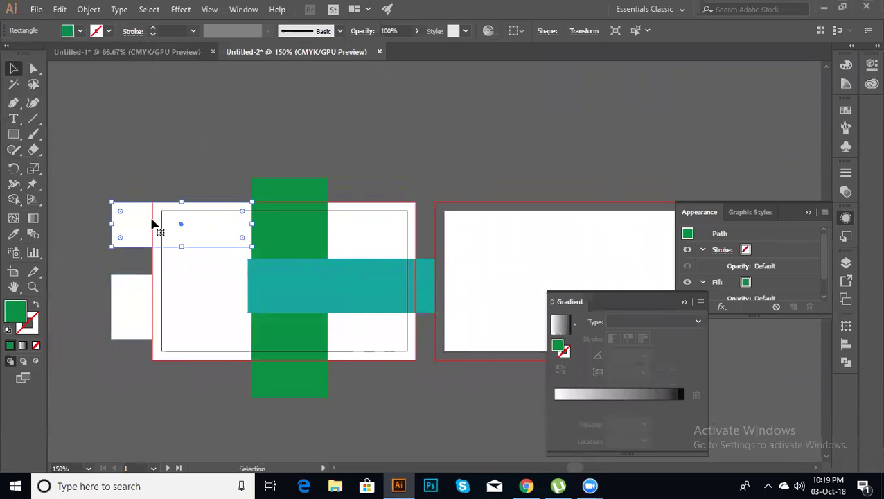
click(80, 32)
click(64, 71)
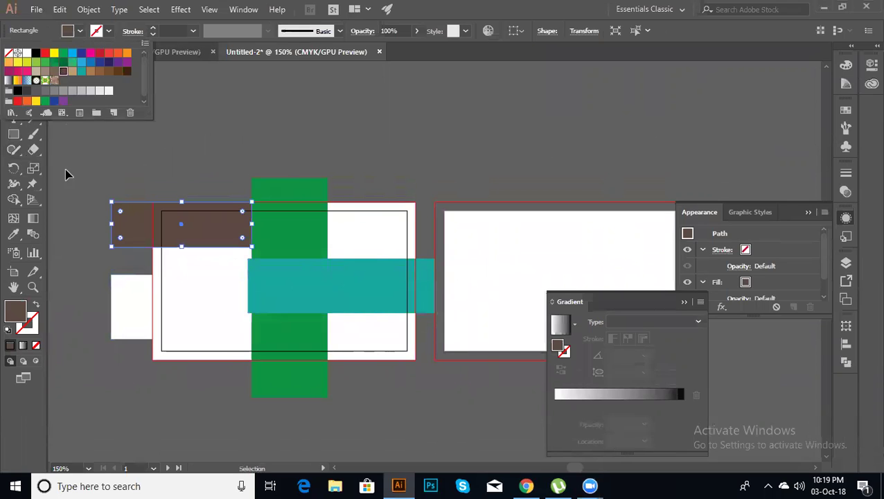
click(125, 290)
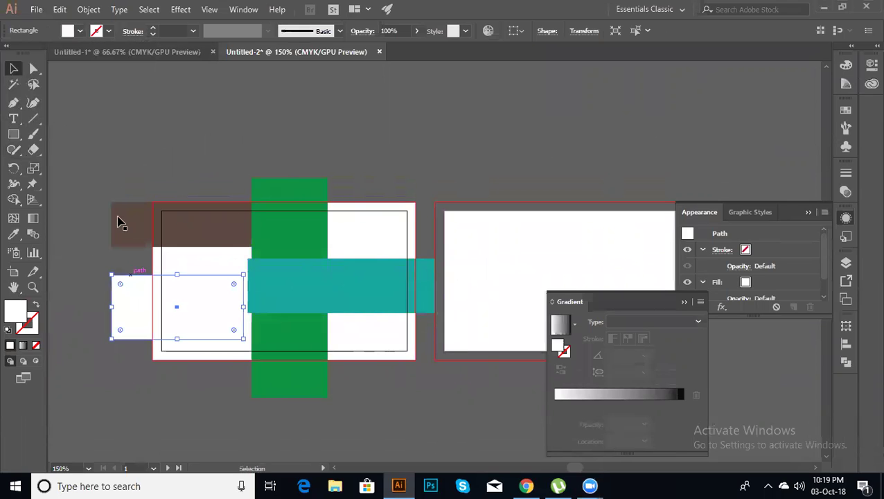
click(80, 32)
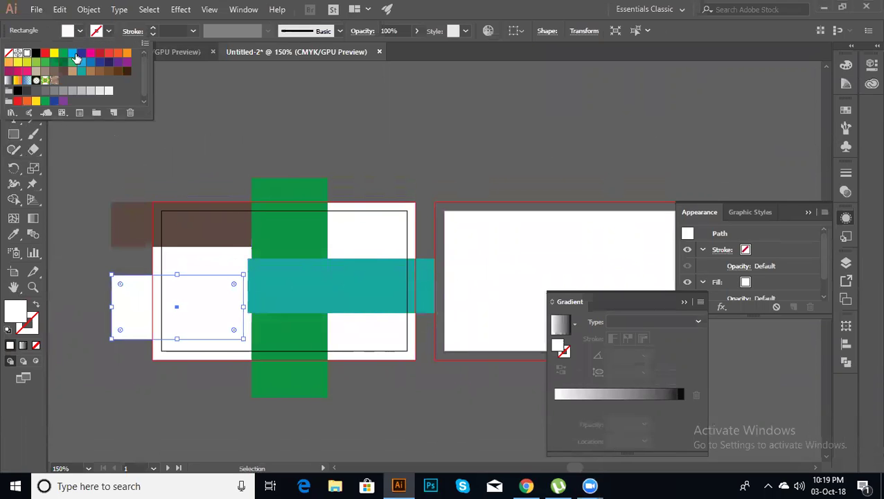
click(117, 63)
click(76, 246)
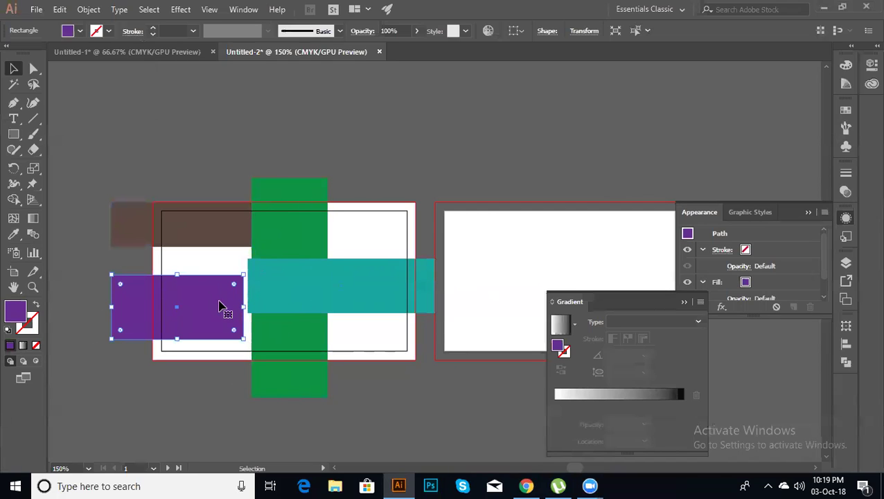
Draw a large hexagon with the Polygon tool on the card's left side.
mouse_move(13, 134)
mouse_down()
mouse_move(61, 191)
mouse_move(62, 181)
mouse_up()
drag(88, 263, 182, 343)
key(v)
drag(129, 302, 146, 320)
Delete the purple and brown small rectangles and nudge the hexagon slightly right.
click(235, 334)
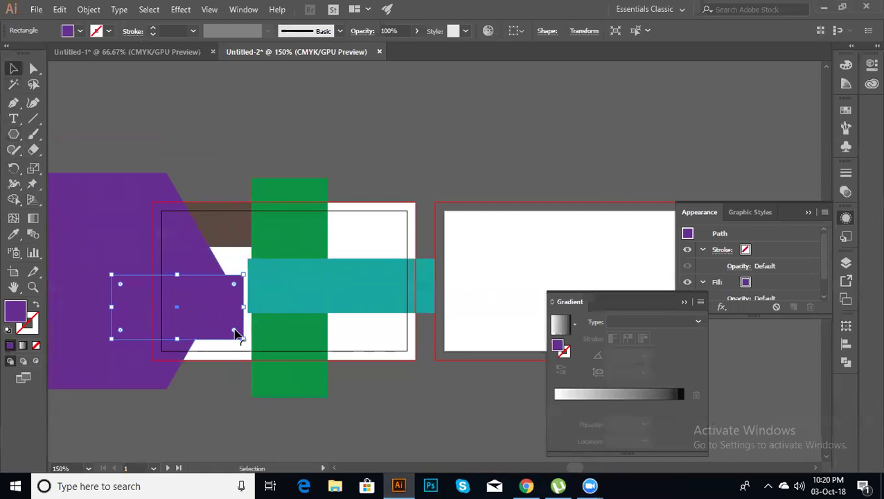
key(Delete)
drag(110, 246, 236, 202)
key(Delete)
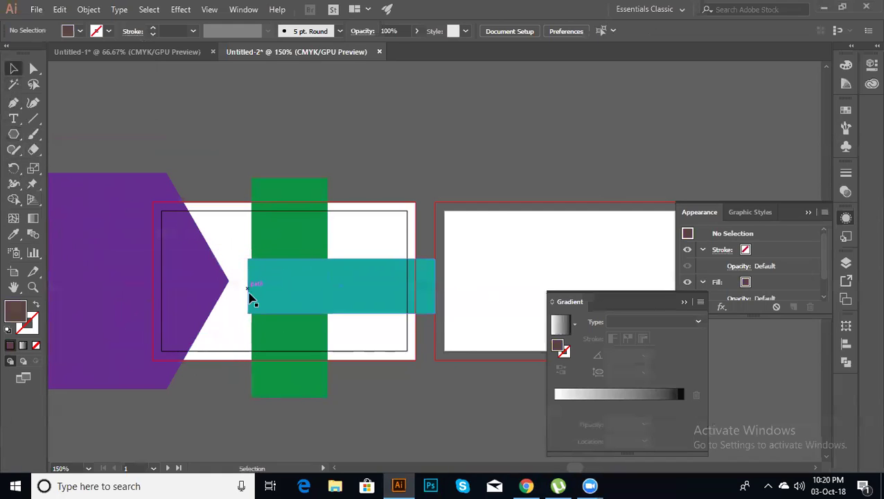
scroll(244, 296, left, 2)
drag(253, 287, 270, 289)
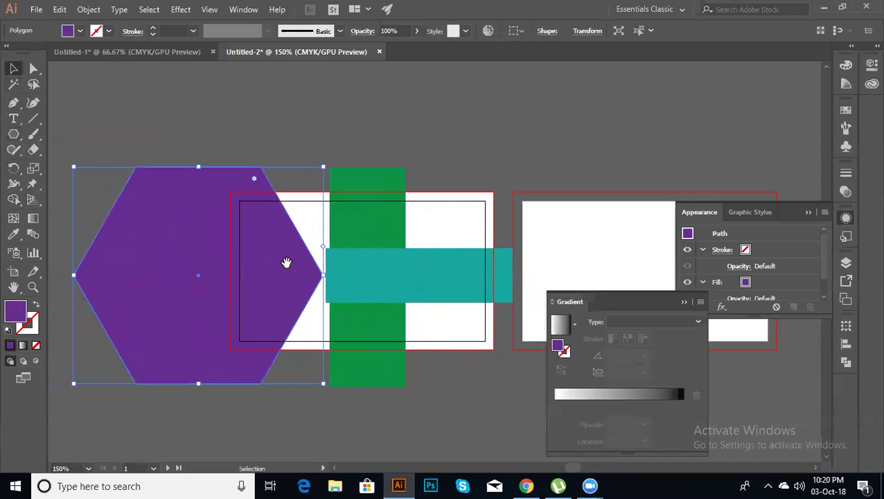
drag(372, 206, 305, 265)
drag(241, 361, 147, 322)
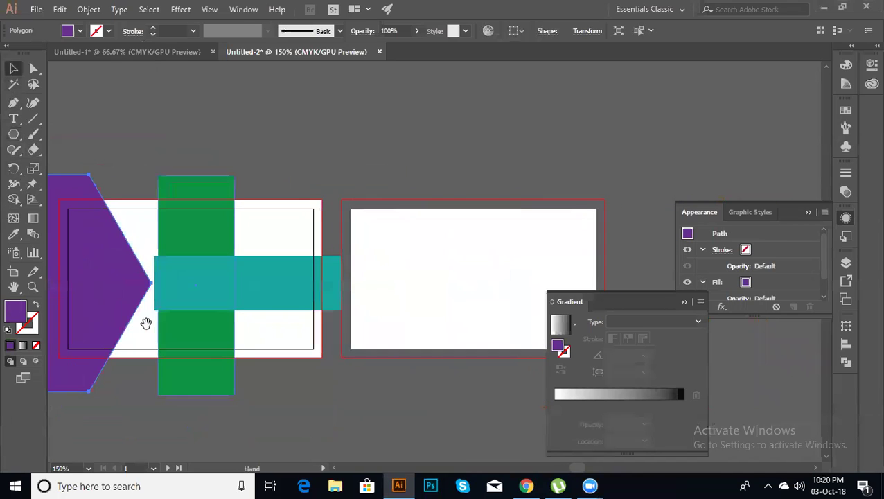
Move the teal and green bars left and the hexagon over the card's right edge.
click(232, 280)
shift+click(194, 235)
drag(189, 251, 136, 244)
scroll(135, 335, left, 3)
drag(154, 325, 407, 339)
mouse_move(359, 217)
mouse_down()
mouse_move(333, 273)
mouse_move(320, 250)
mouse_up()
click(363, 192)
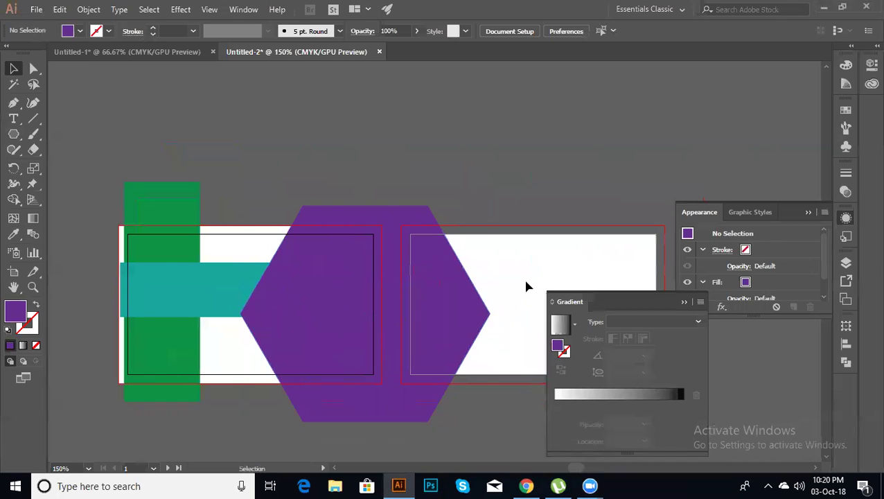
Move the green bar slightly to the right.
drag(465, 372, 446, 320)
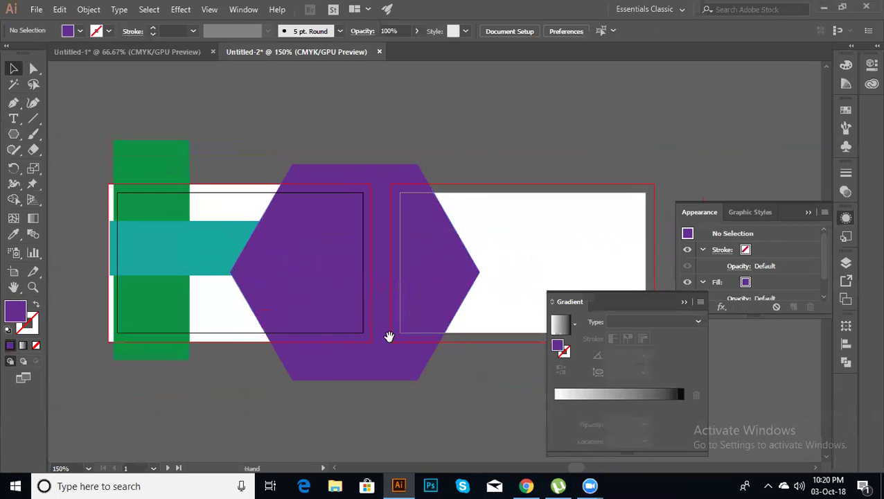
drag(163, 333, 192, 337)
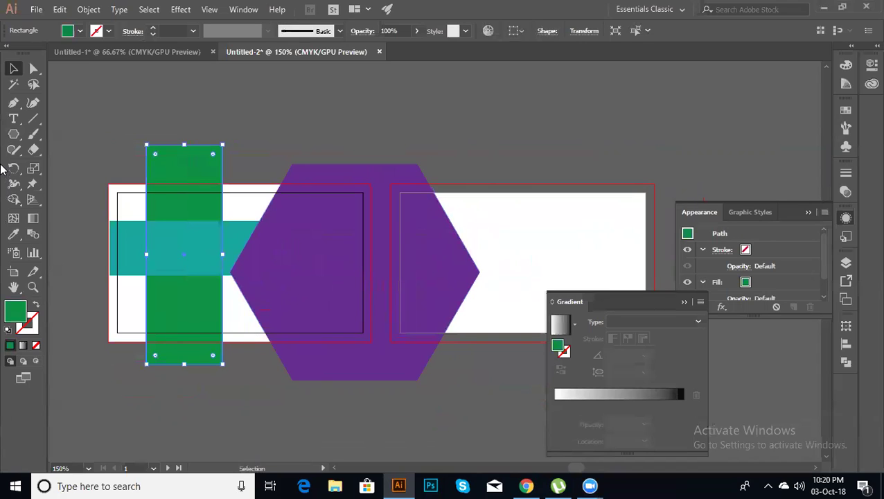
click(14, 135)
click(37, 135)
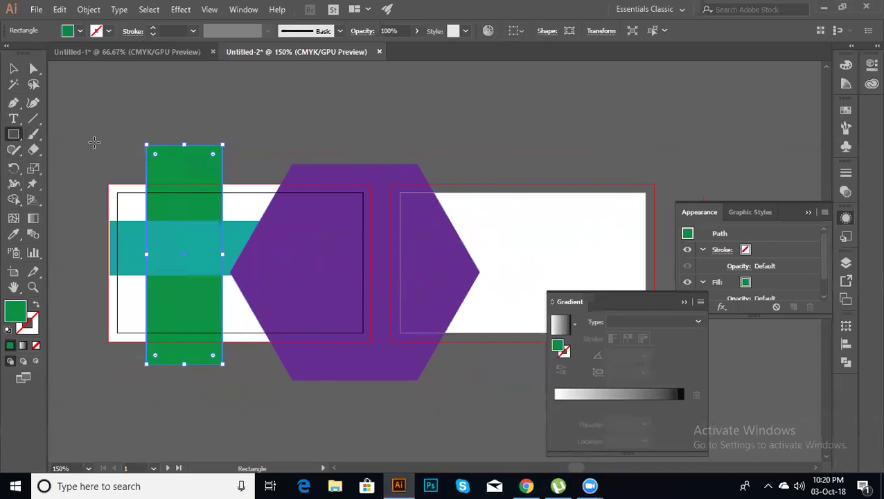
click(93, 145)
click(467, 260)
click(13, 68)
Draw a rectangle covering the whole left card artboard, then select all artwork.
click(14, 136)
drag(107, 184, 370, 342)
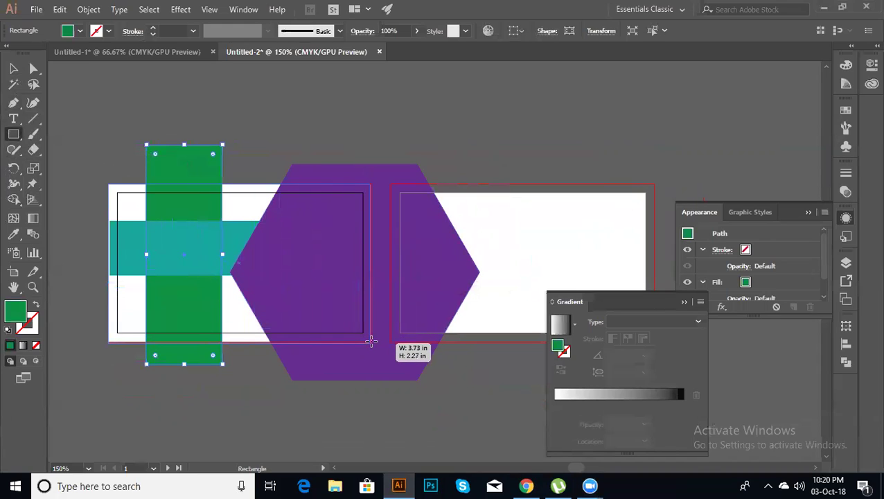
drag(370, 342, 372, 341)
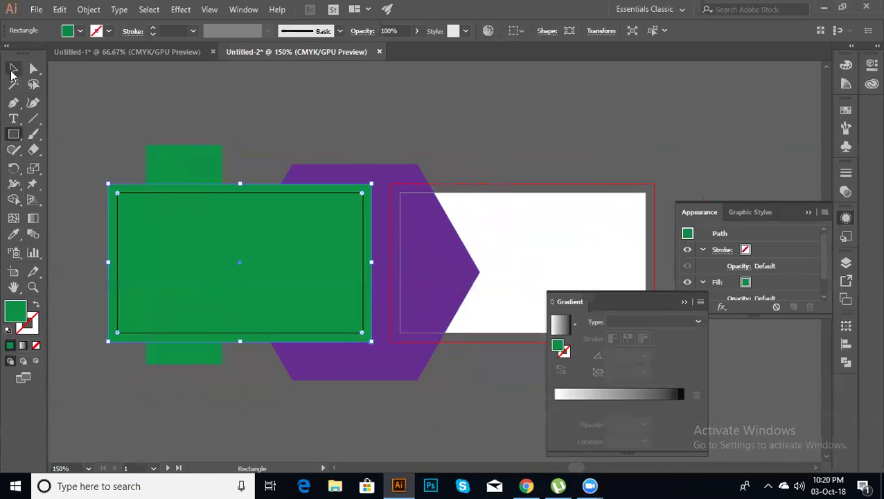
click(13, 68)
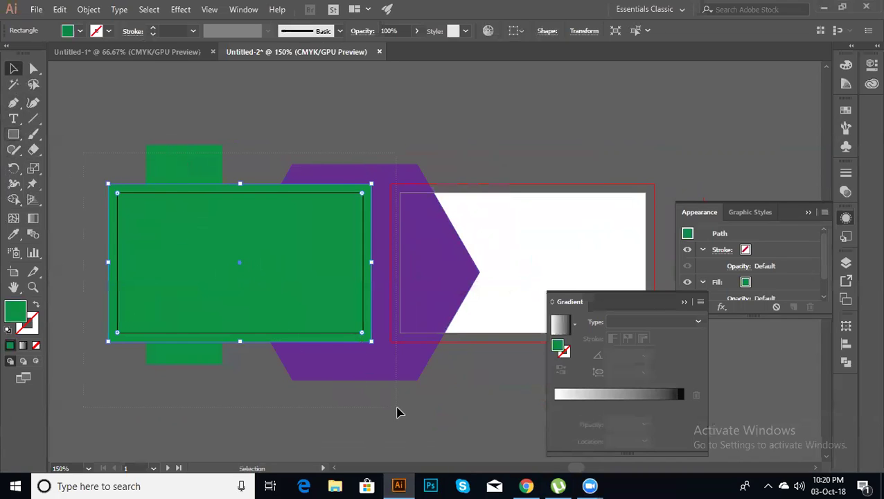
key(ctrl+a)
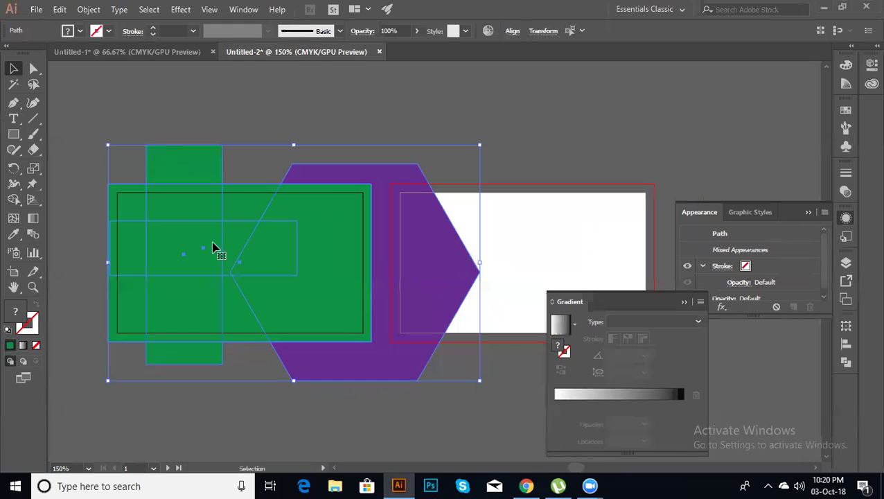
Apply Make Clipping Mask so the card-sized rectangle trims the green, teal and purple artwork.
right_click(213, 247)
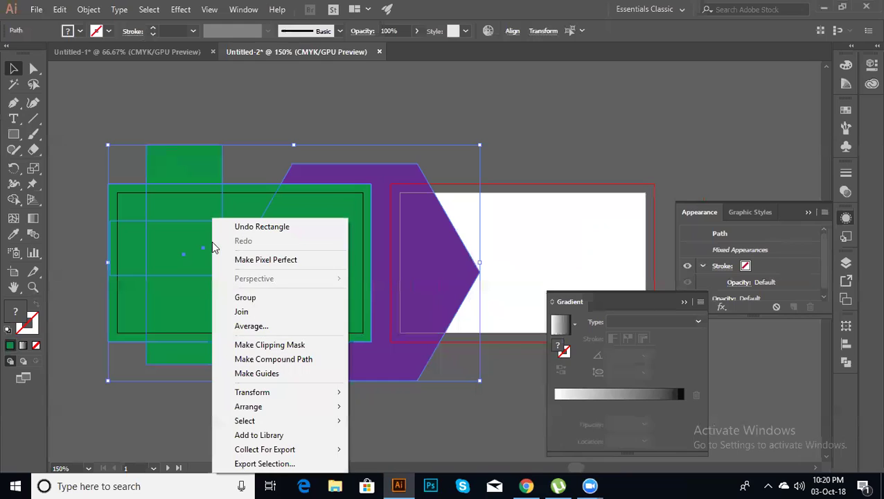
click(256, 346)
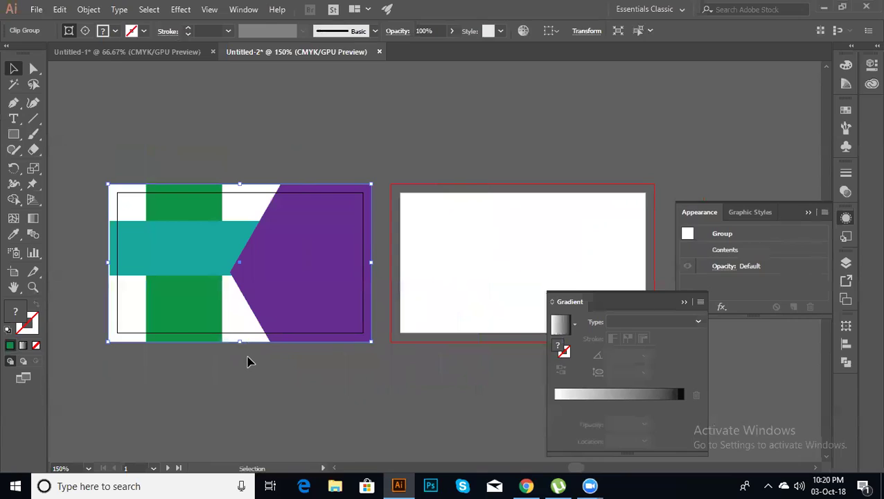
click(249, 361)
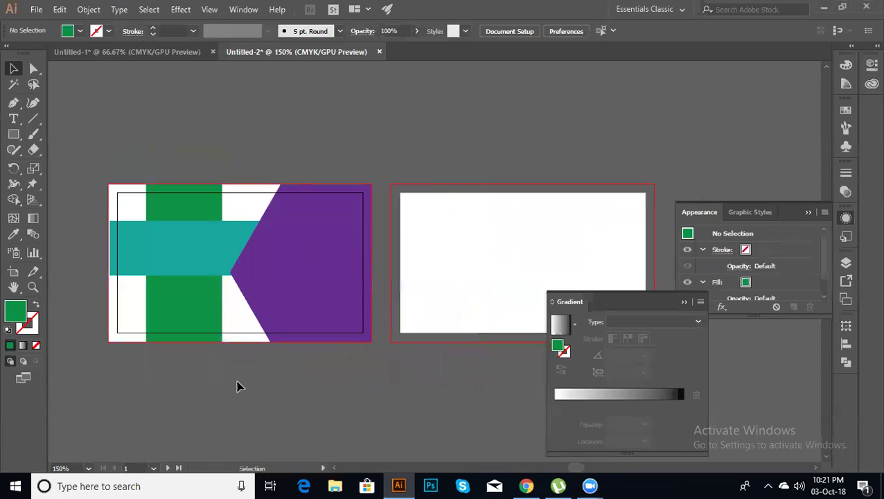
drag(210, 185, 254, 193)
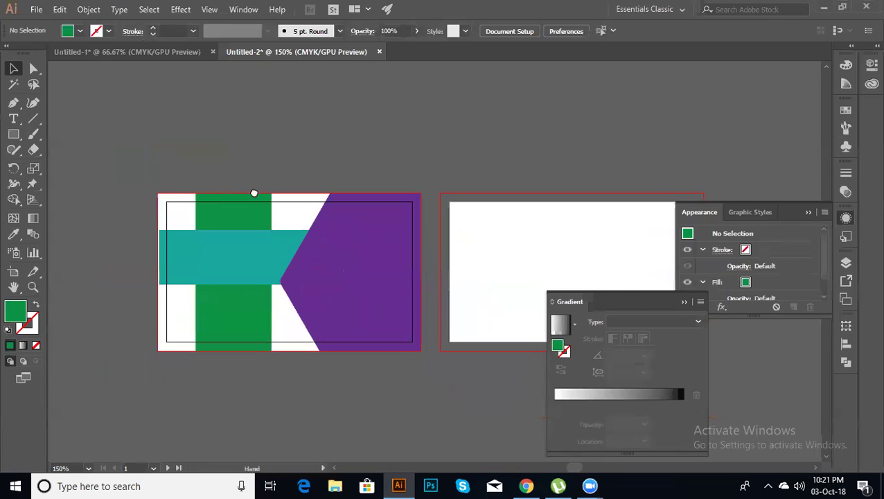
click(201, 255)
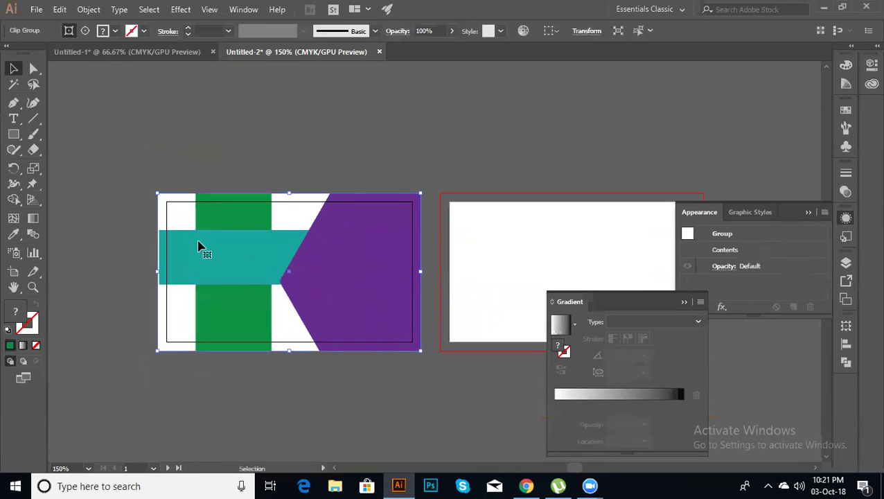
Delete the clipped artwork and draw a new square on the left card.
key(Delete)
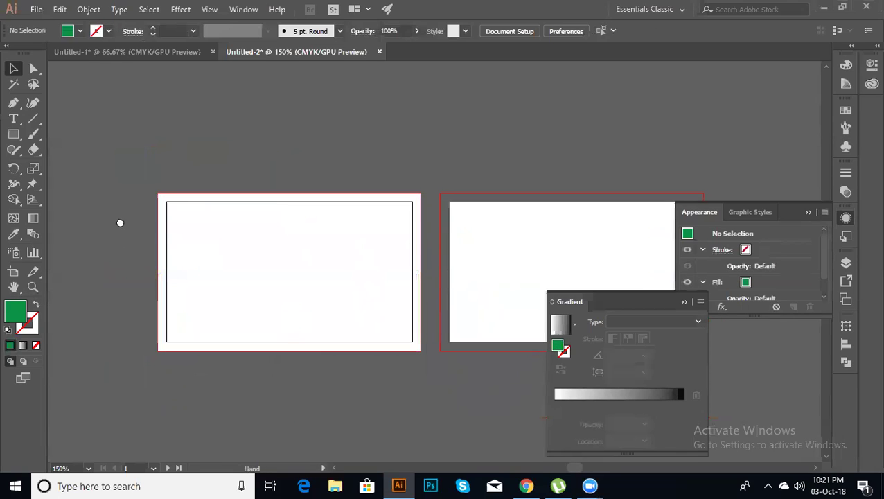
drag(120, 223, 142, 255)
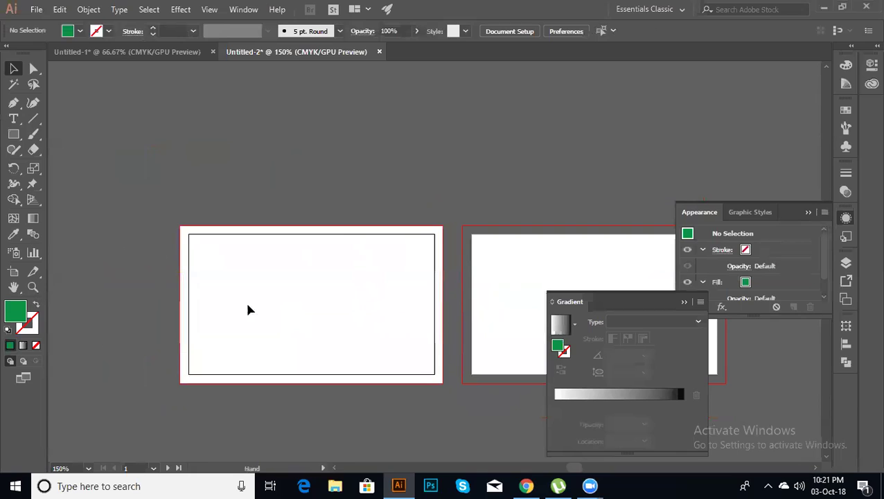
click(14, 134)
mouse_move(142, 165)
mouse_down()
mouse_move(233, 230)
mouse_move(248, 270)
mouse_up()
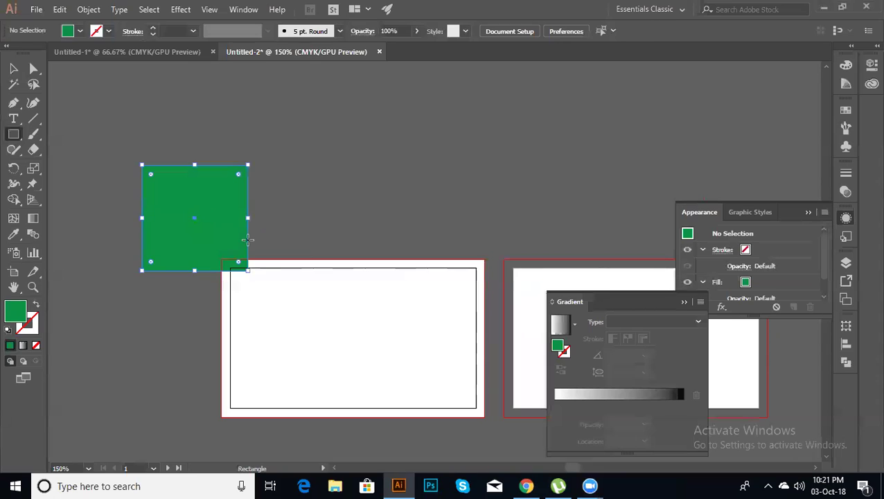
Move the green square up-left and drag the downloaded business-card JPG from Chrome onto the canvas.
click(13, 68)
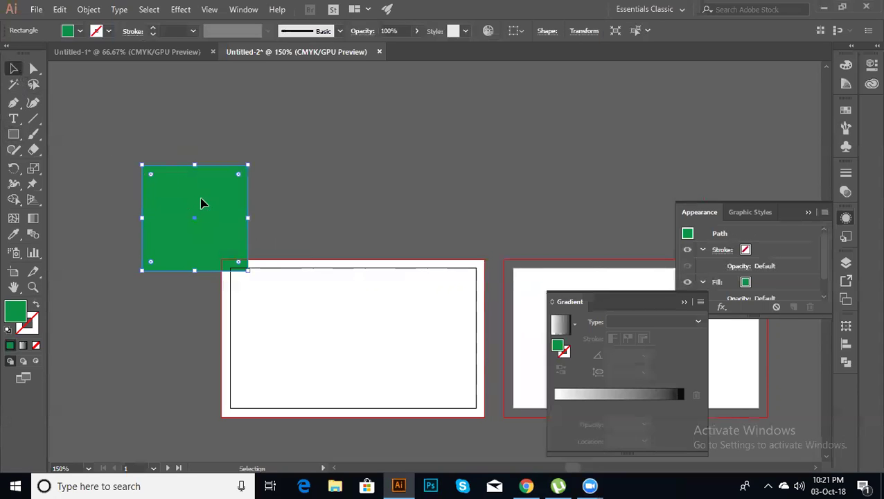
drag(203, 201, 170, 174)
click(526, 486)
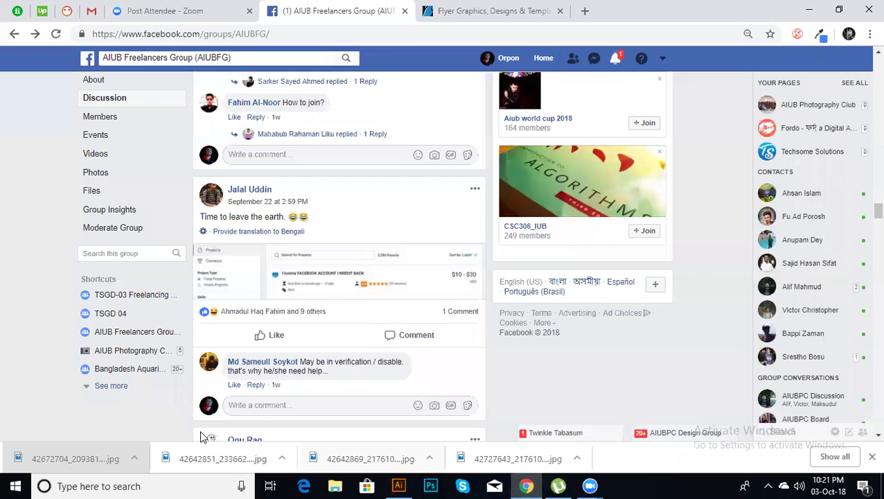
drag(106, 455, 350, 330)
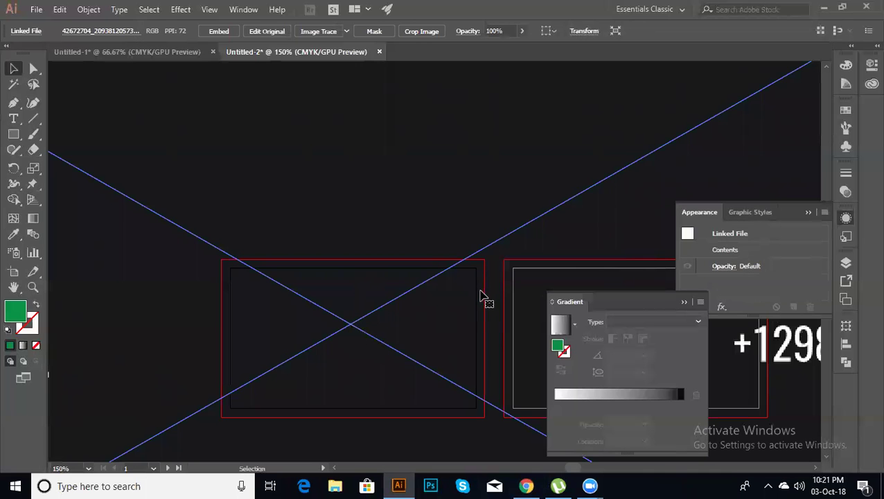
Zoom out and scale the placed business-card image down, moving it left.
key(ctrl+minus)
key(ctrl+minus)
key(ctrl+minus)
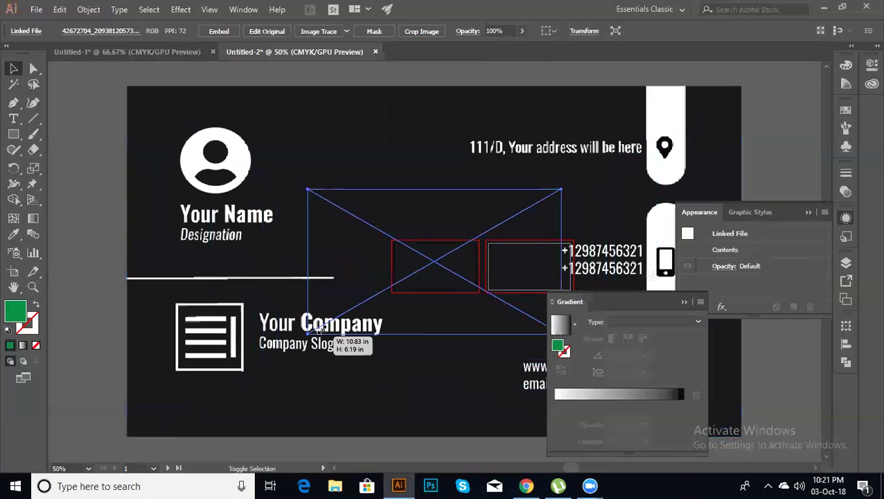
drag(130, 441, 327, 322)
mouse_move(394, 276)
mouse_down()
mouse_move(212, 307)
mouse_move(242, 316)
mouse_up()
drag(332, 352, 293, 328)
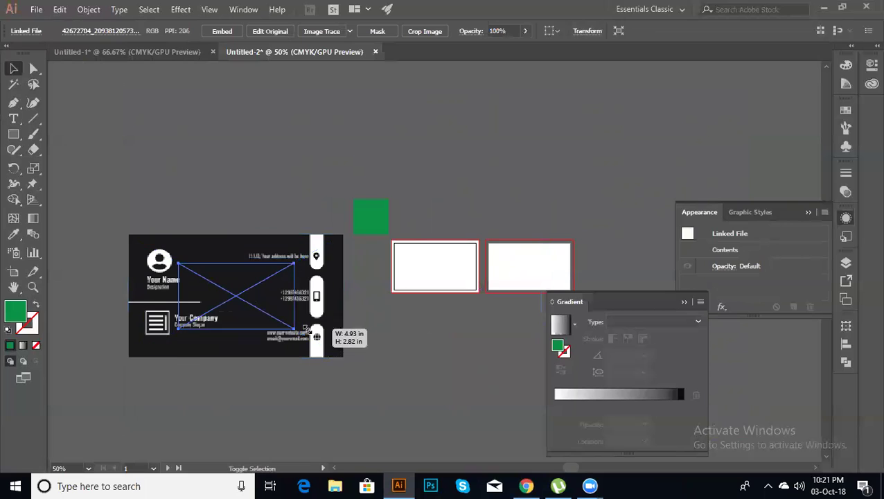
click(247, 184)
Move the green square onto the business card's top-left corner.
drag(373, 231, 199, 296)
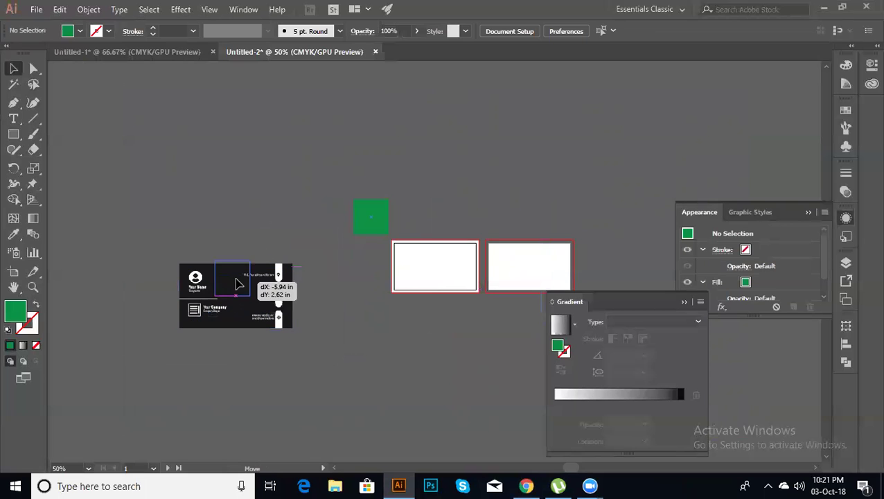
key(a)
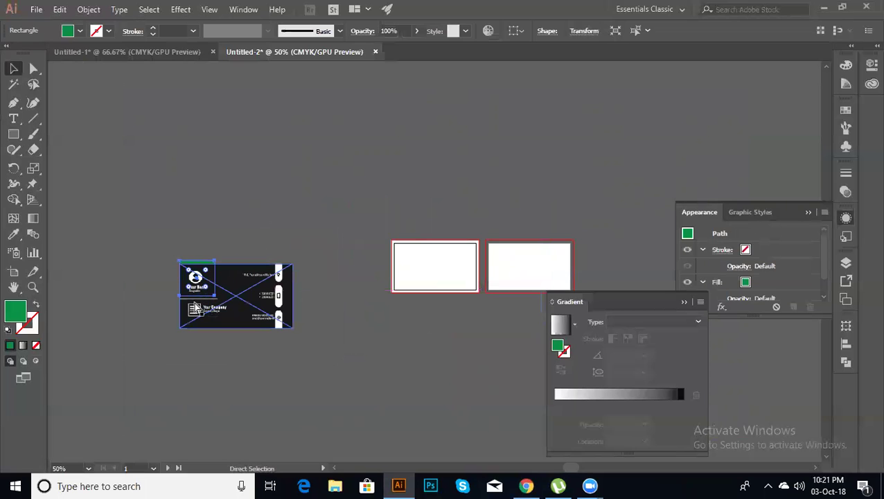
key(ctrl+1)
key(v)
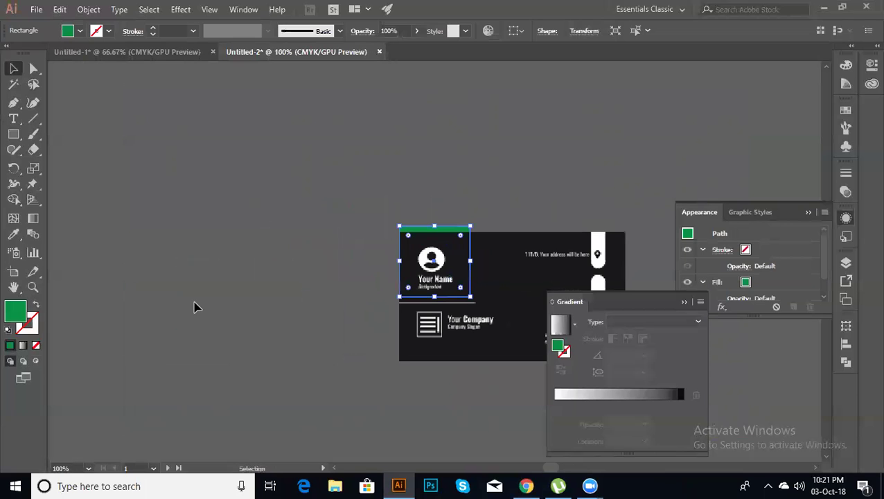
scroll(341, 286, right, 3)
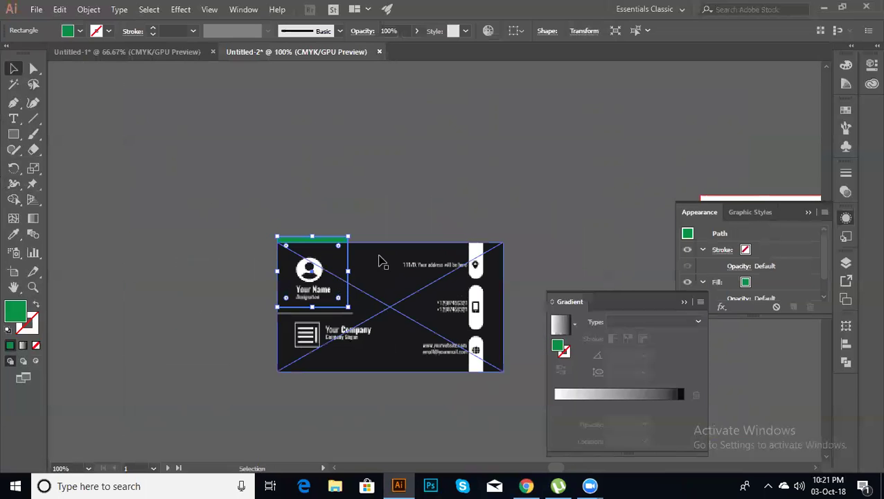
click(328, 176)
click(375, 310)
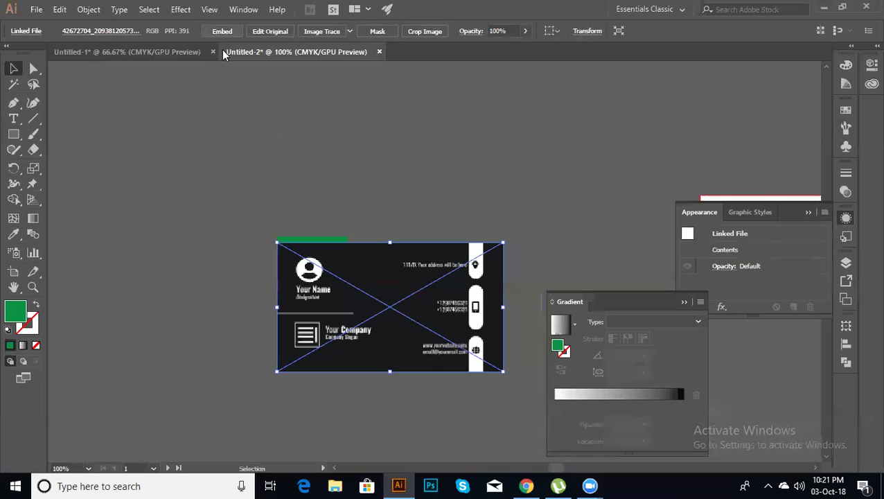
Embed the linked business-card JPG, then select the green square.
click(222, 32)
click(174, 240)
click(345, 296)
click(316, 217)
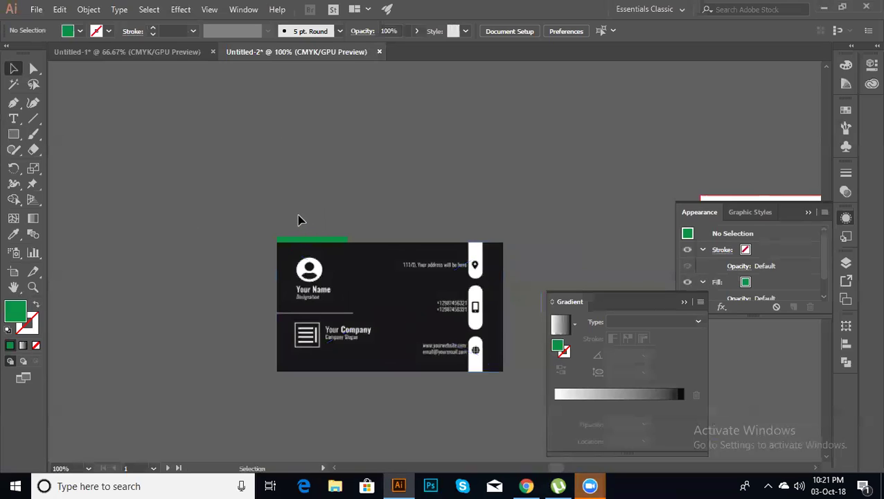
click(292, 242)
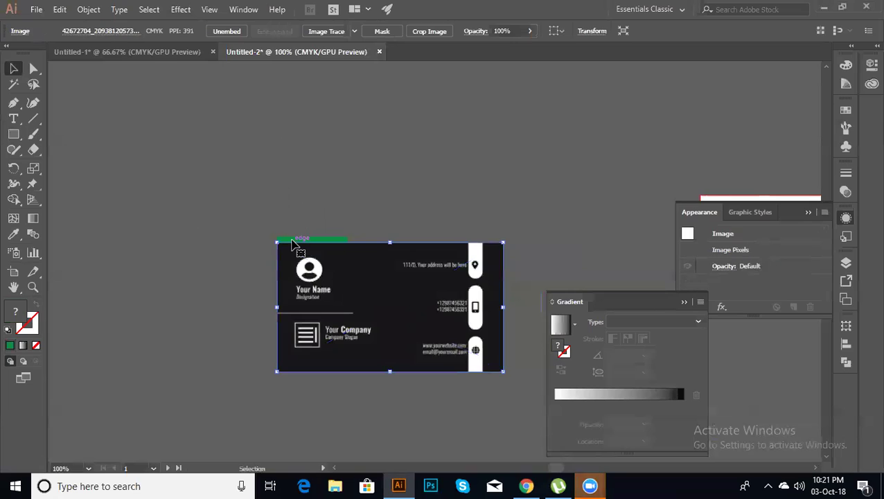
click(294, 239)
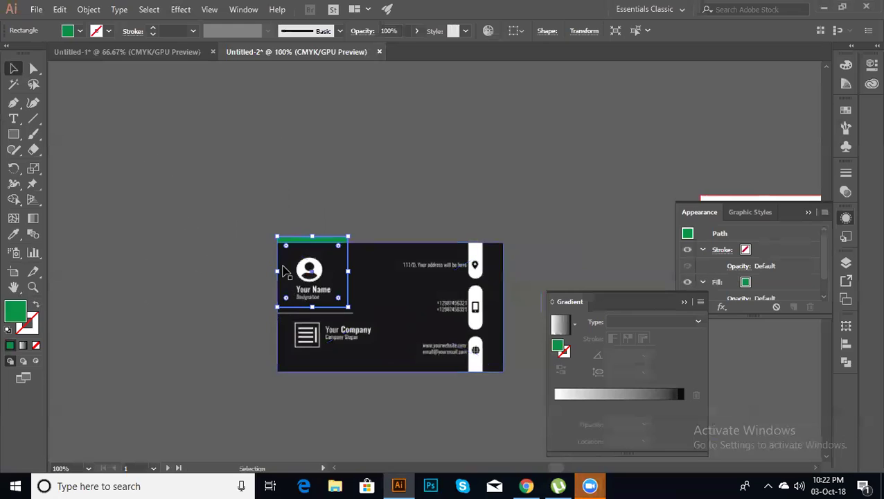
Use Arrange > Bring to Front on the green square over the card image, then nudge it into place.
right_click(296, 244)
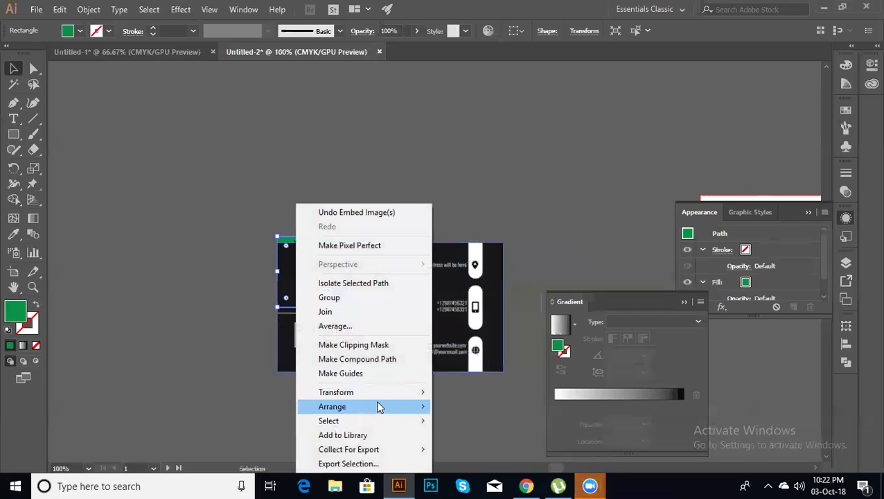
mouse_move(332, 407)
click(458, 408)
click(229, 239)
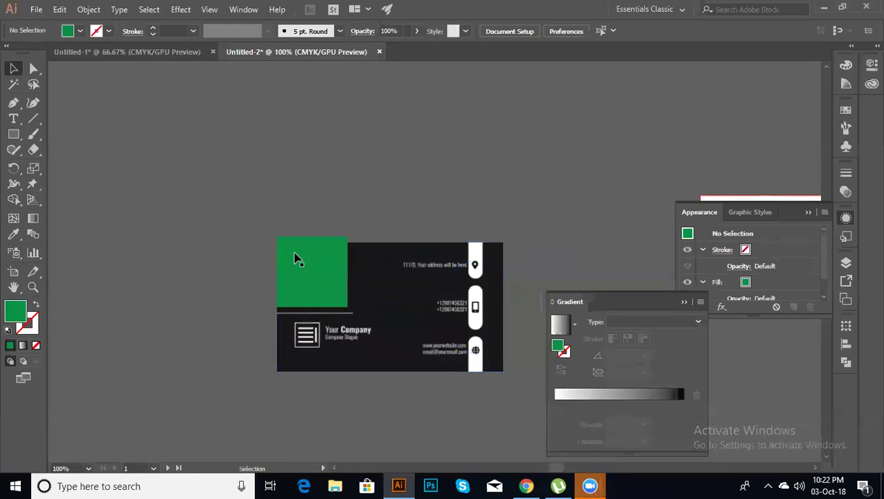
drag(296, 279, 300, 284)
Select all and apply Make Clipping Mask so the green square crops the card image.
click(214, 278)
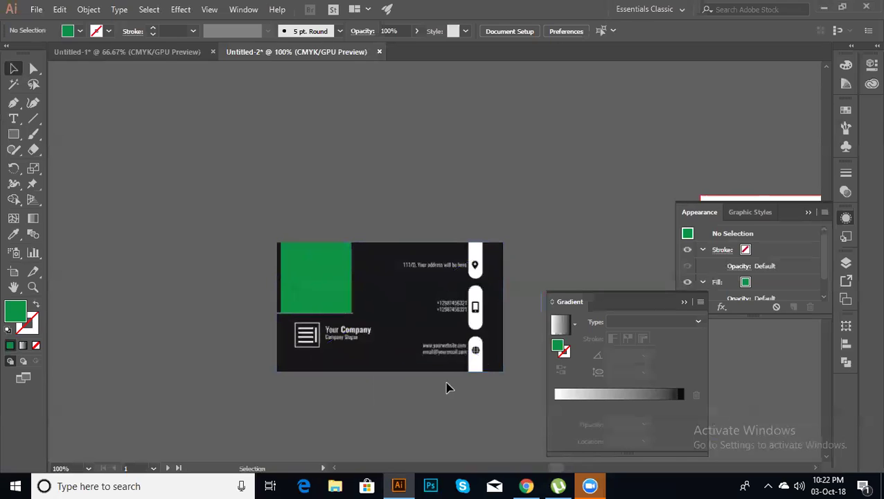
key(ctrl+a)
right_click(292, 270)
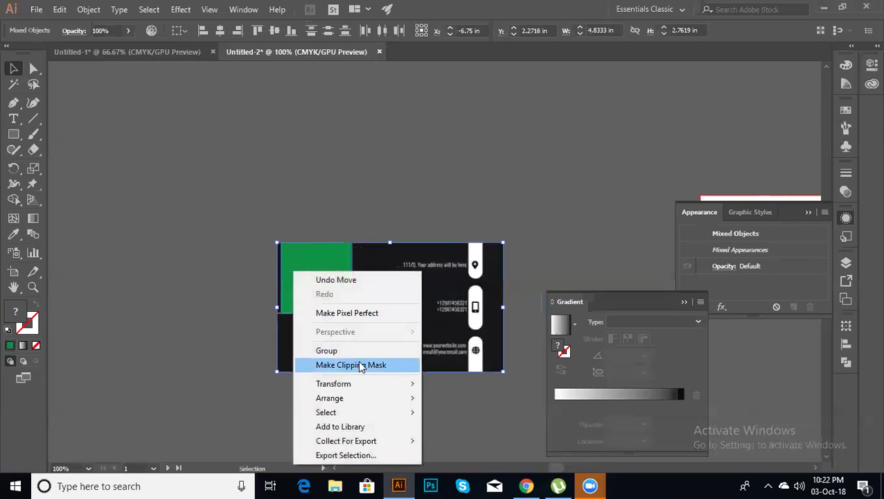
click(360, 365)
click(229, 332)
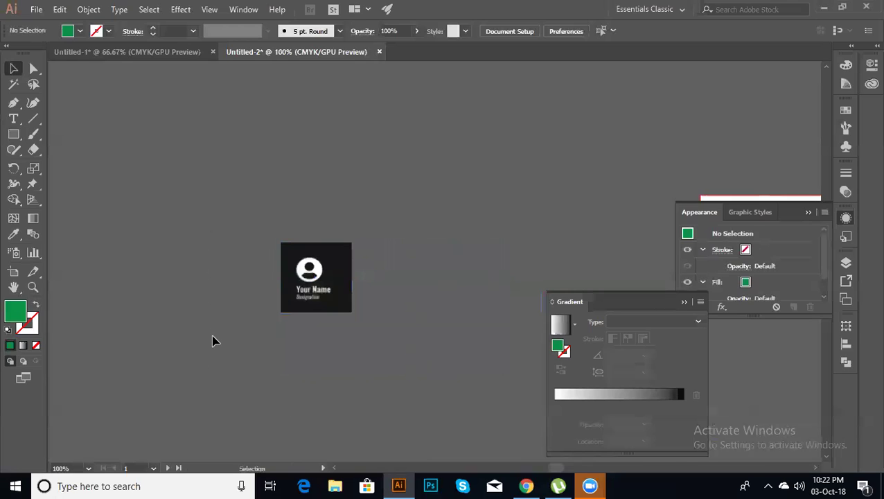
Draw a short vertical line to the left of the cropped card.
drag(196, 313, 355, 283)
click(33, 119)
drag(178, 192, 176, 250)
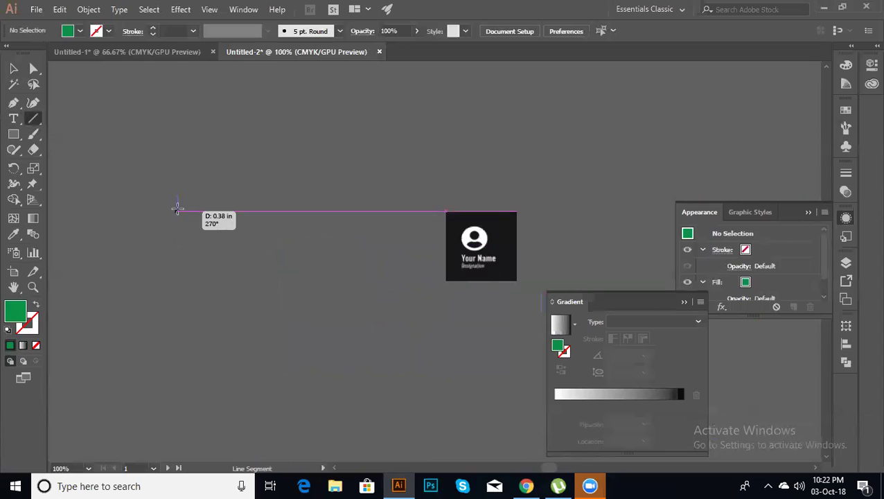
drag(176, 223, 177, 221)
key(v)
Give the line a black stroke with a 0.5 pt weight.
click(99, 31)
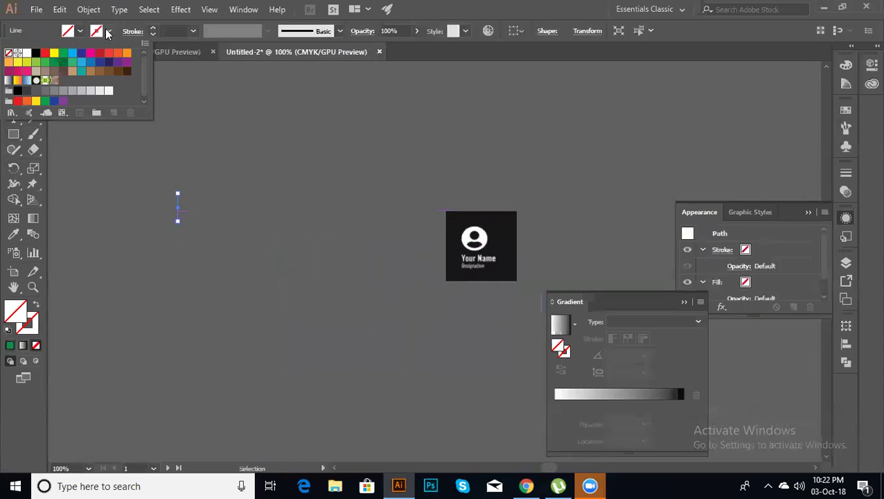
click(37, 54)
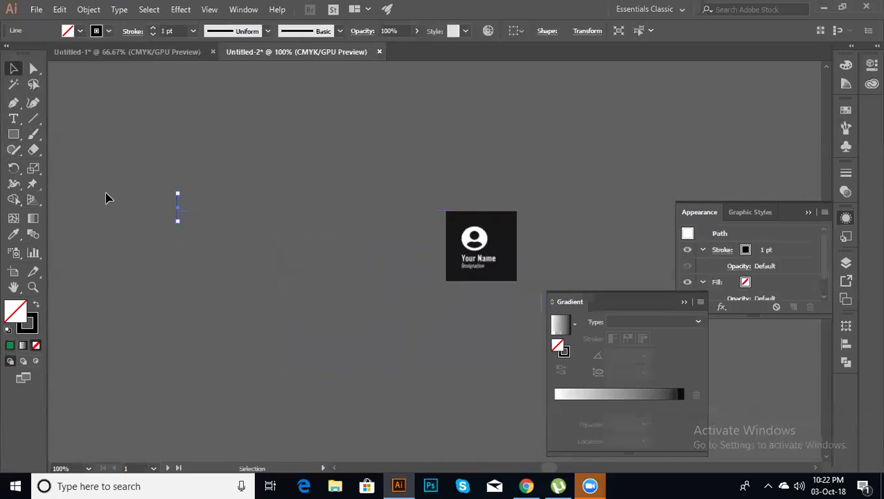
click(194, 31)
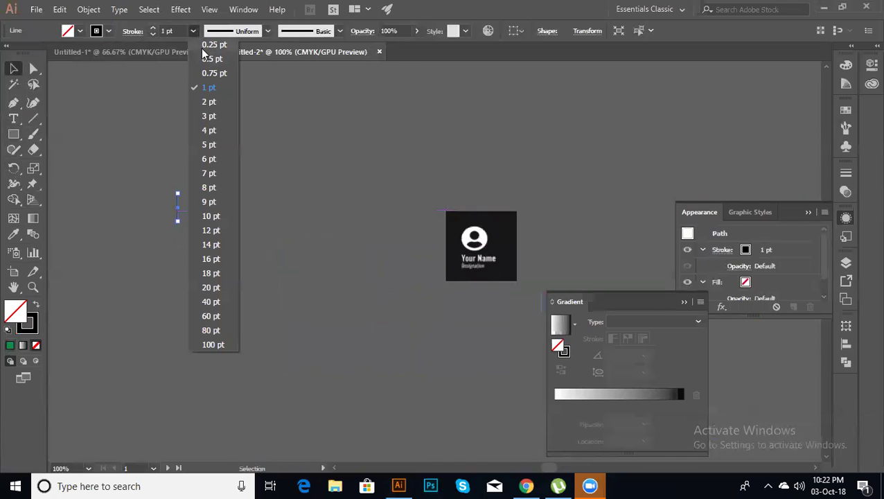
click(208, 59)
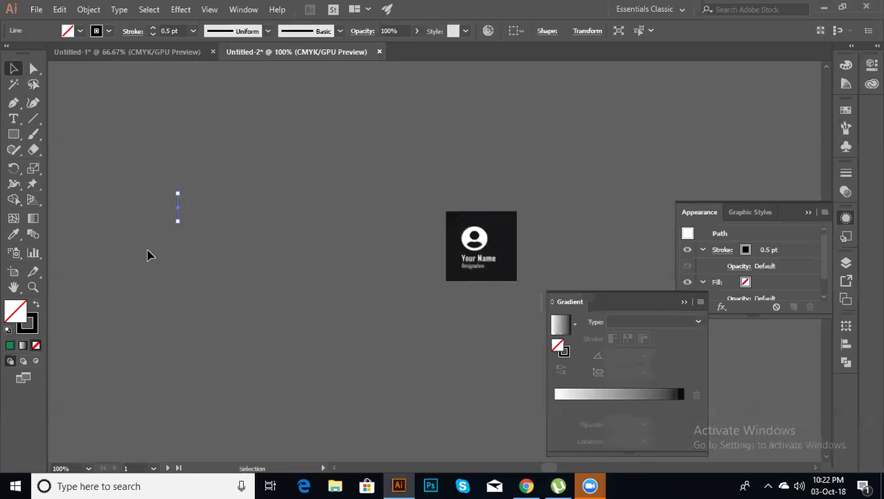
Reflect the cropped card vertically using Transform > Reflect.
right_click(456, 256)
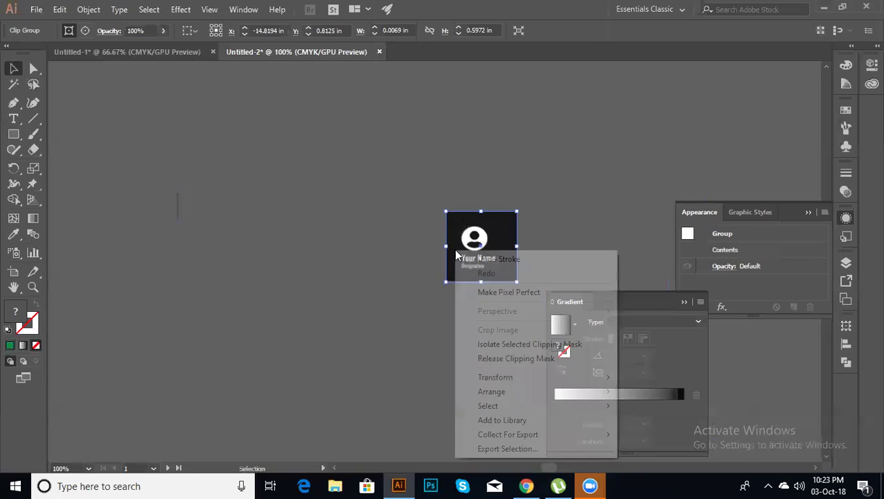
mouse_move(494, 377)
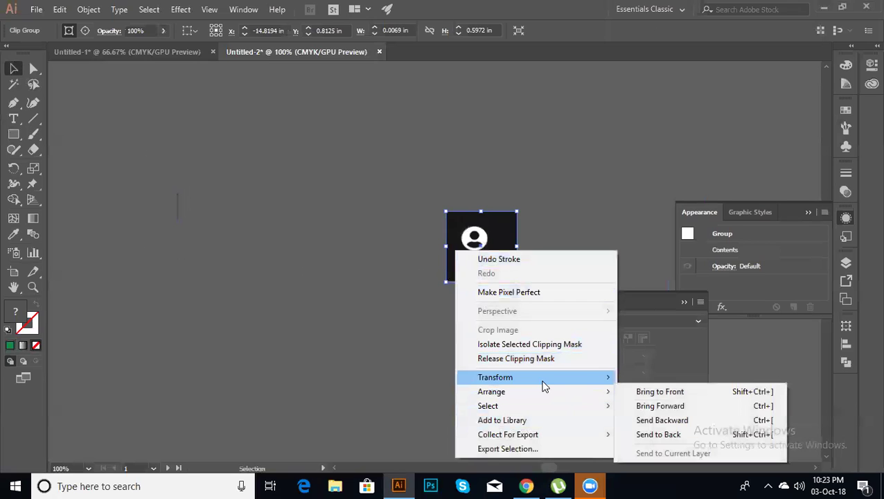
click(665, 314)
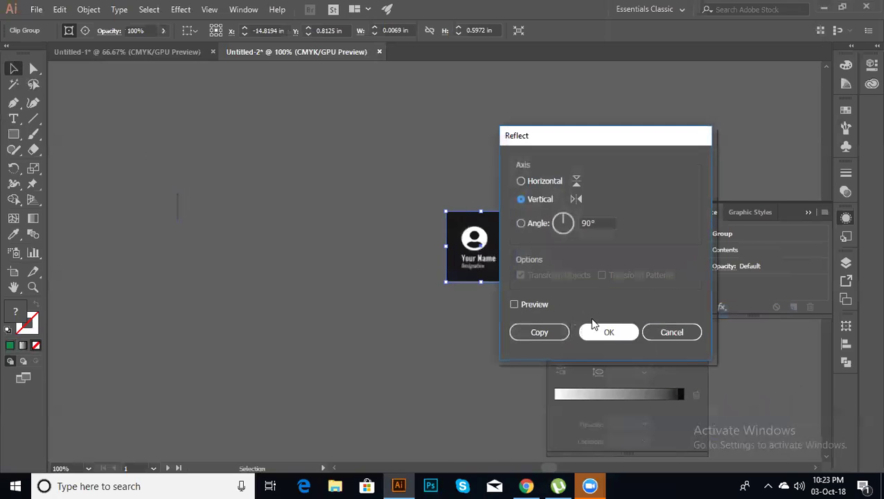
click(617, 330)
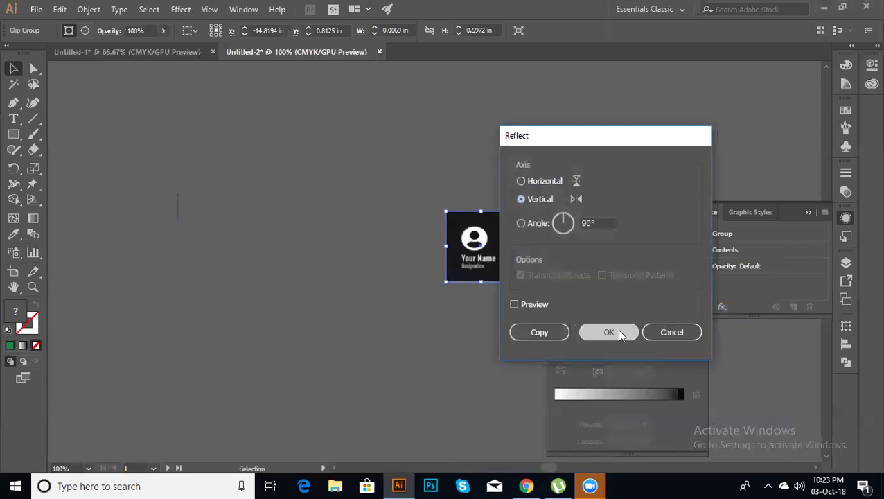
Delete the cropped card and select the remaining short line.
drag(475, 272, 376, 291)
click(360, 377)
drag(414, 377, 357, 221)
key(Delete)
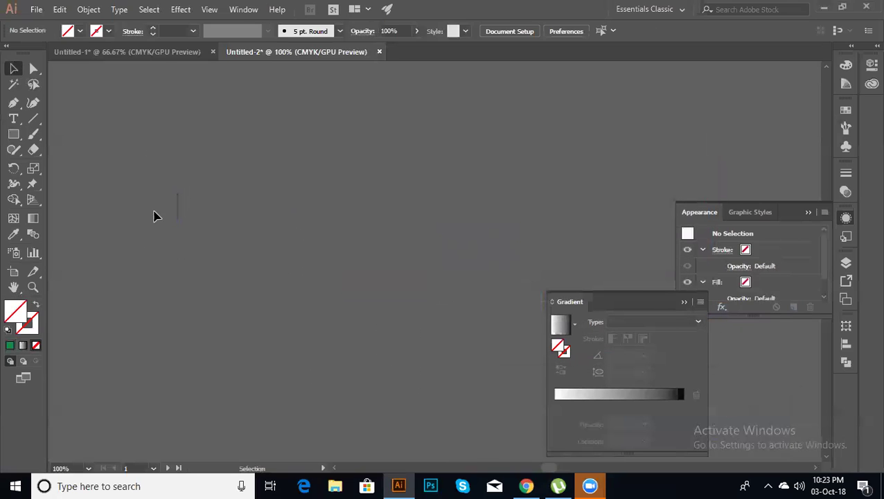
key(ctrl+a)
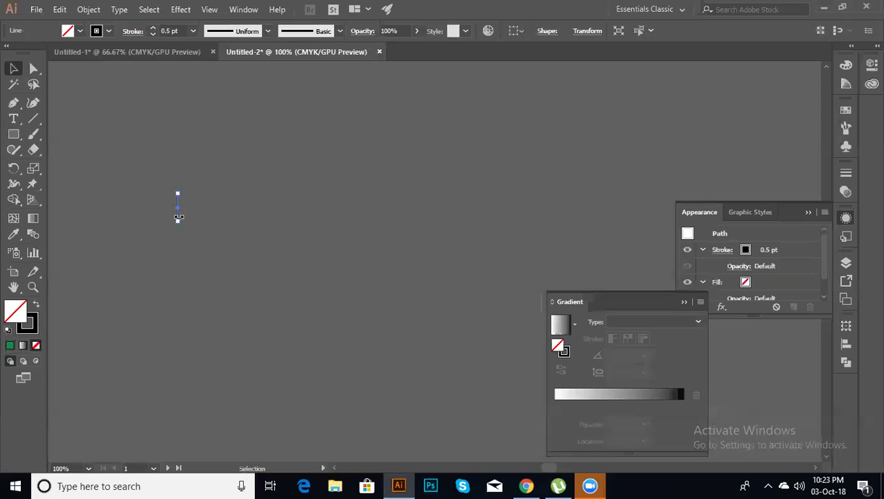
Shear the short vertical line by a 15° angle.
right_click(177, 215)
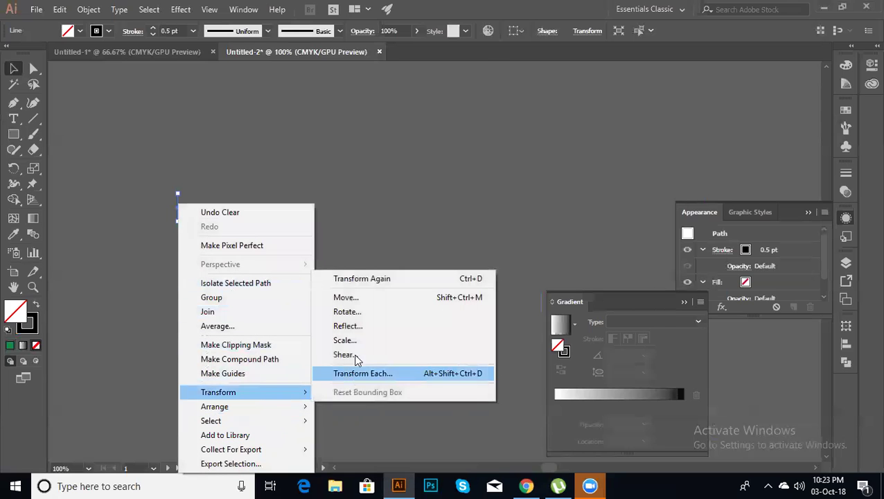
mouse_move(218, 393)
click(355, 353)
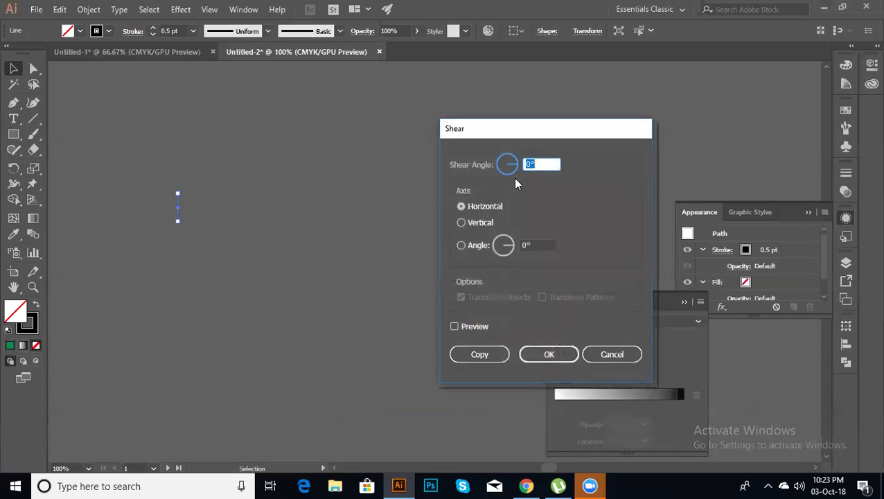
text(15)
click(564, 356)
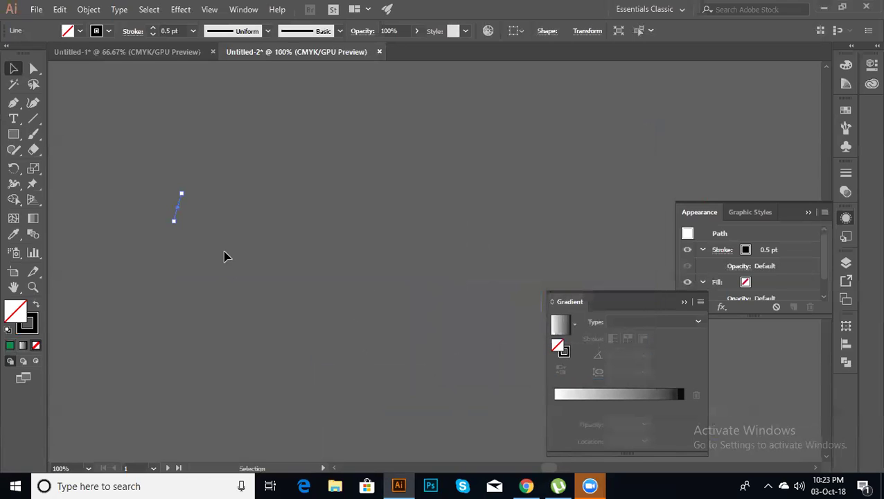
click(225, 254)
Duplicate the slanted line about 5.41 in to the right and select both lines.
click(175, 221)
drag(176, 225, 387, 217)
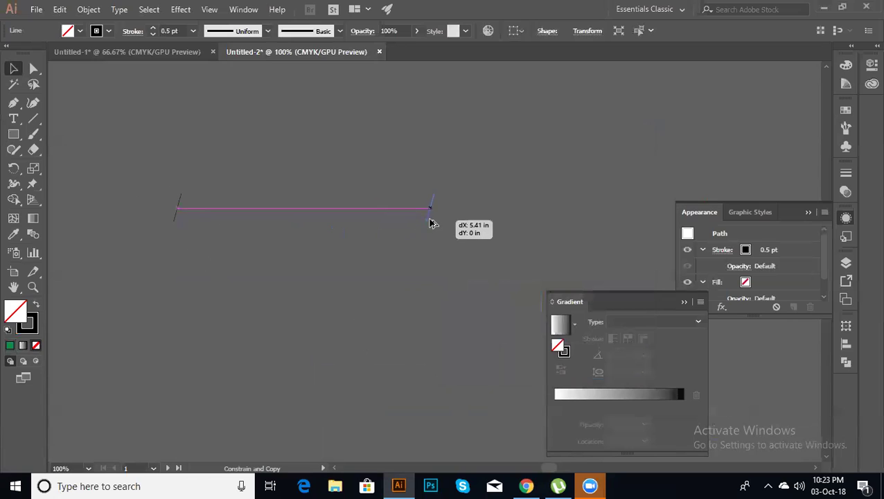
drag(387, 217, 431, 226)
click(443, 247)
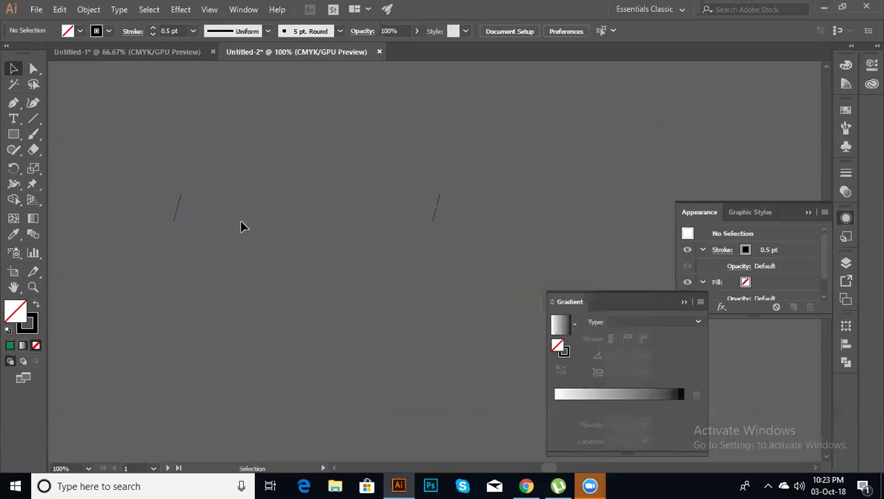
key(ctrl+a)
Set the Blend options to Specified Steps with 910 steps.
double_click(32, 234)
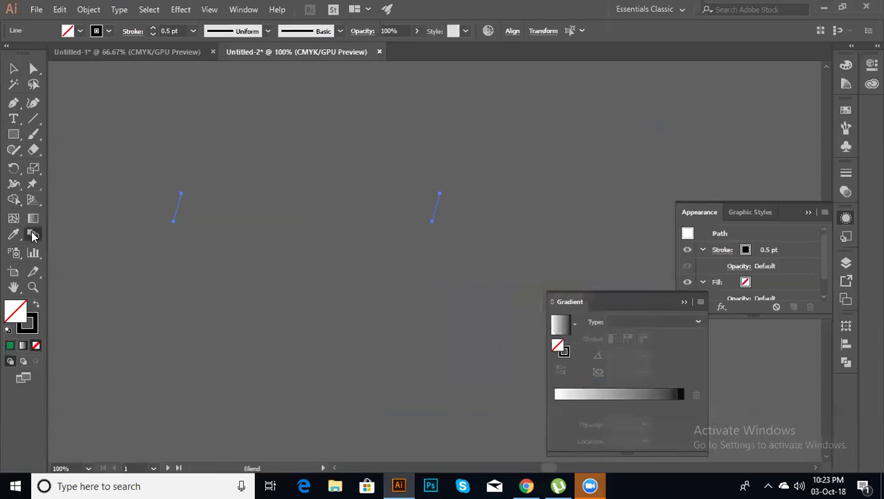
click(414, 208)
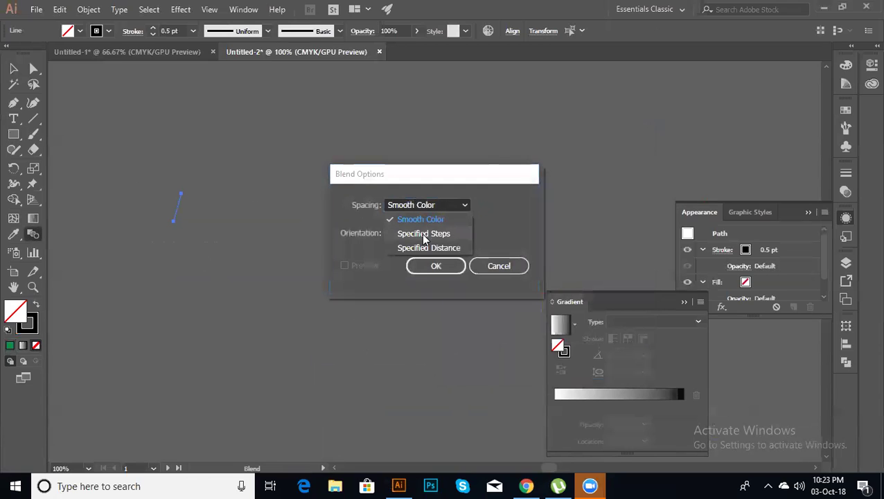
click(421, 233)
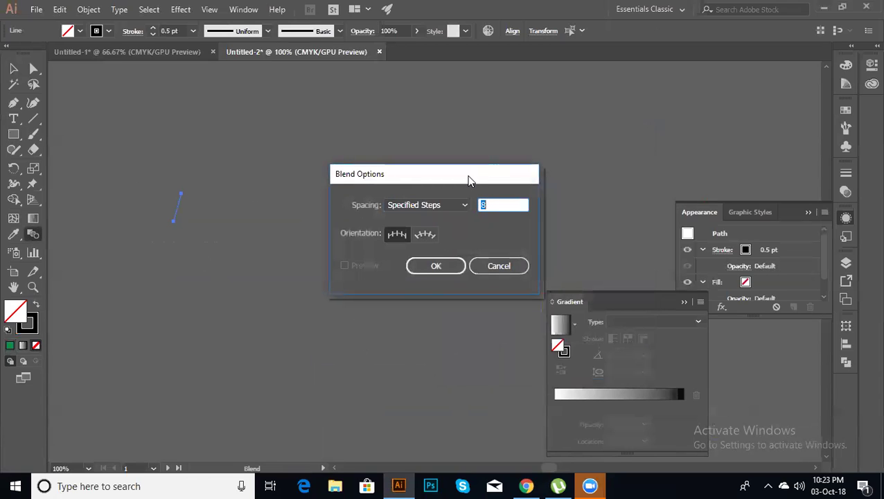
text(9)
text(10)
click(442, 264)
Blend the two slanted lines by their top anchors into a hatched band.
click(181, 195)
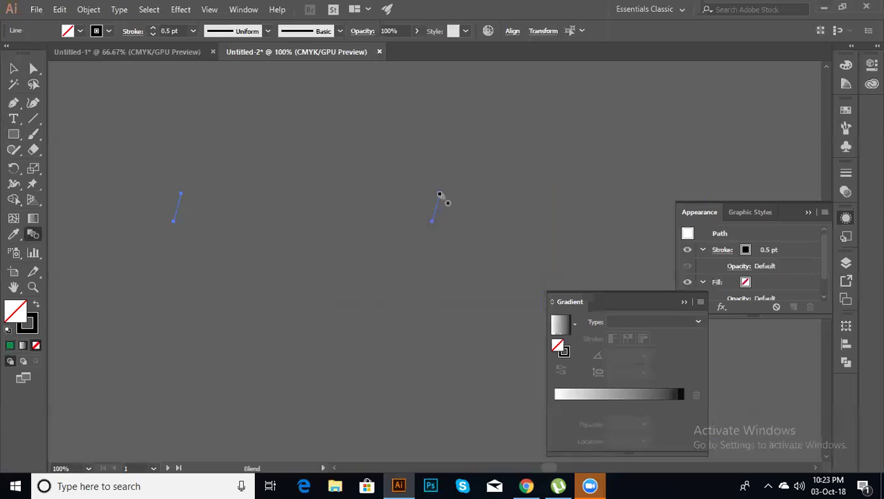
click(433, 206)
key(ctrl+plus)
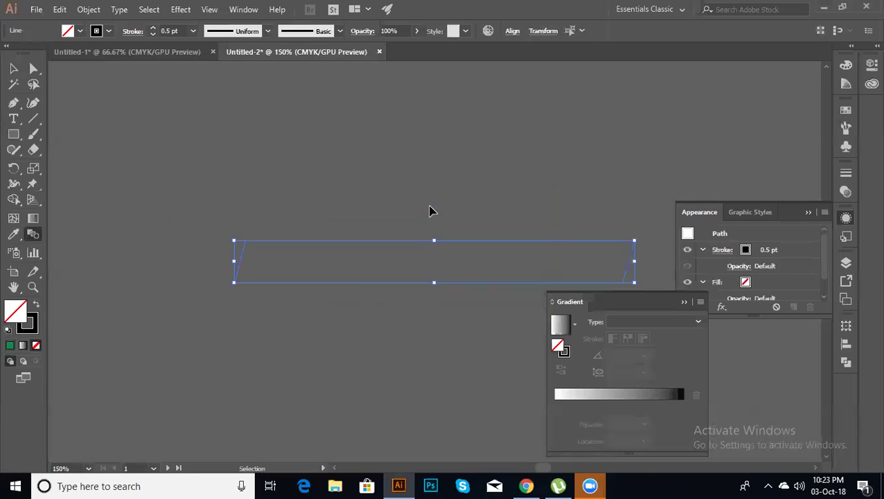
key(ctrl+z)
drag(424, 312, 257, 252)
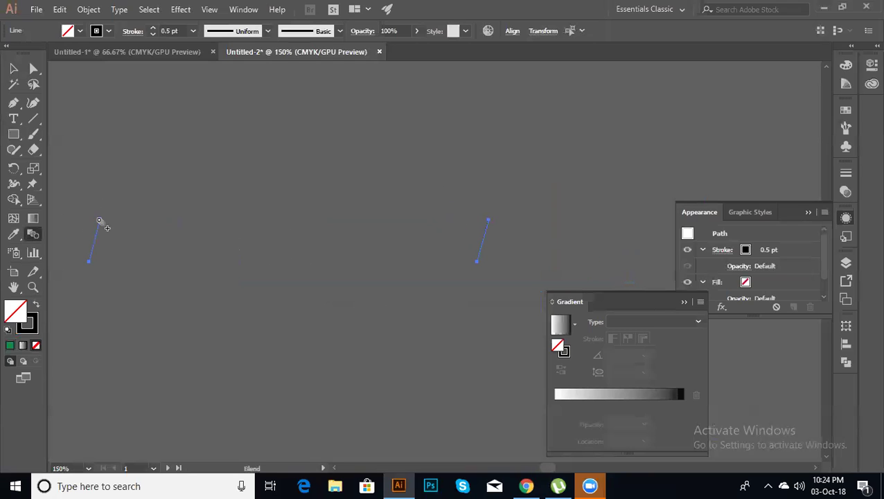
click(101, 220)
click(101, 221)
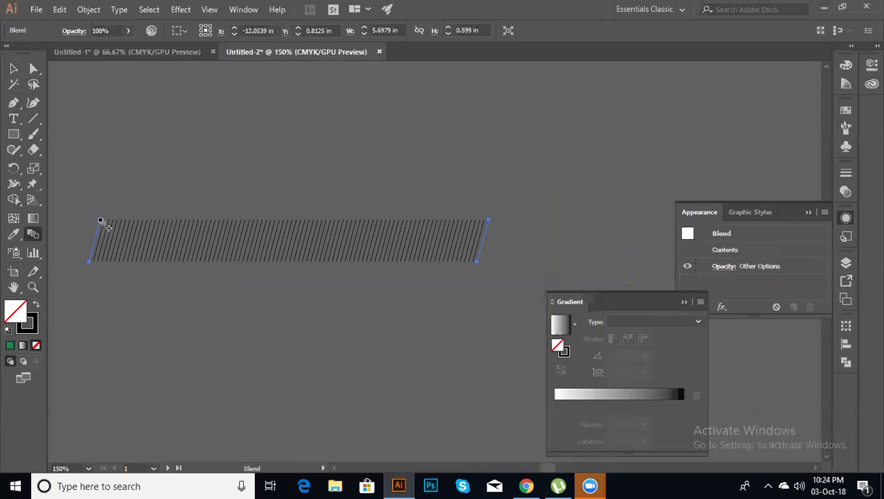
click(13, 69)
click(97, 163)
click(128, 224)
Rotate the hatched band 90° upright and move it slightly left and down.
drag(487, 217, 341, 381)
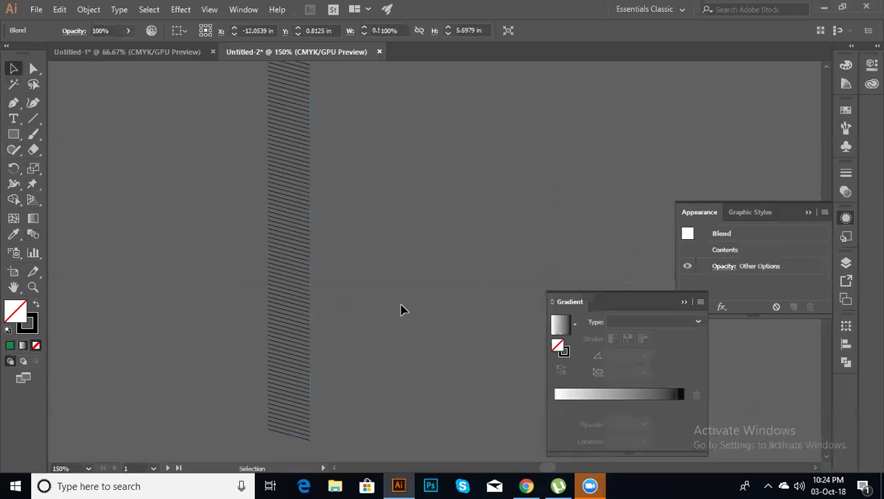
click(284, 275)
click(308, 374)
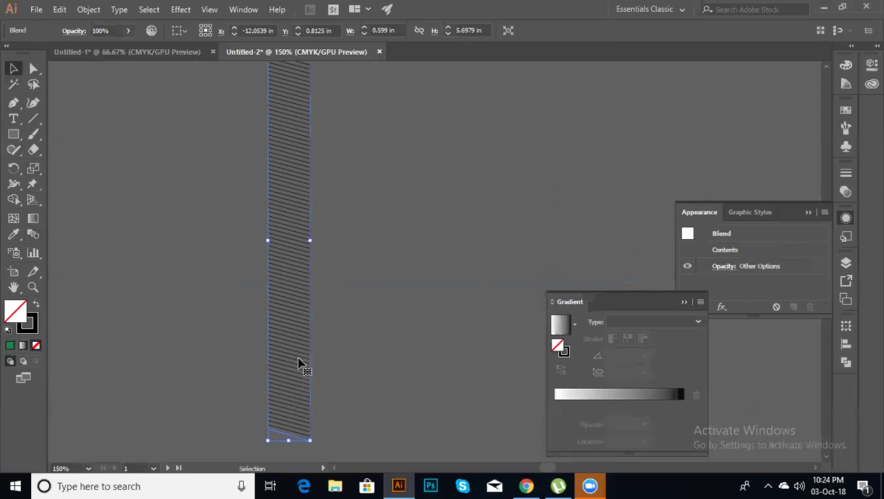
key(ctrl+0)
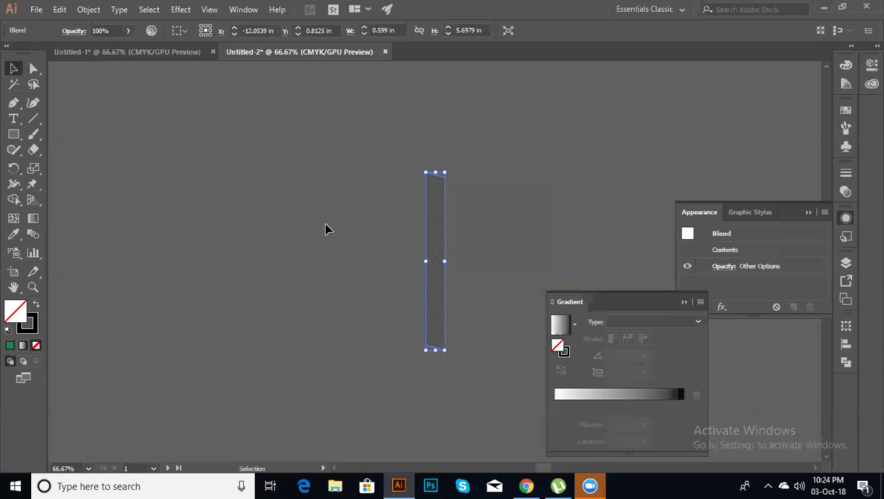
mouse_move(435, 243)
mouse_down()
mouse_move(424, 283)
mouse_move(385, 296)
mouse_up()
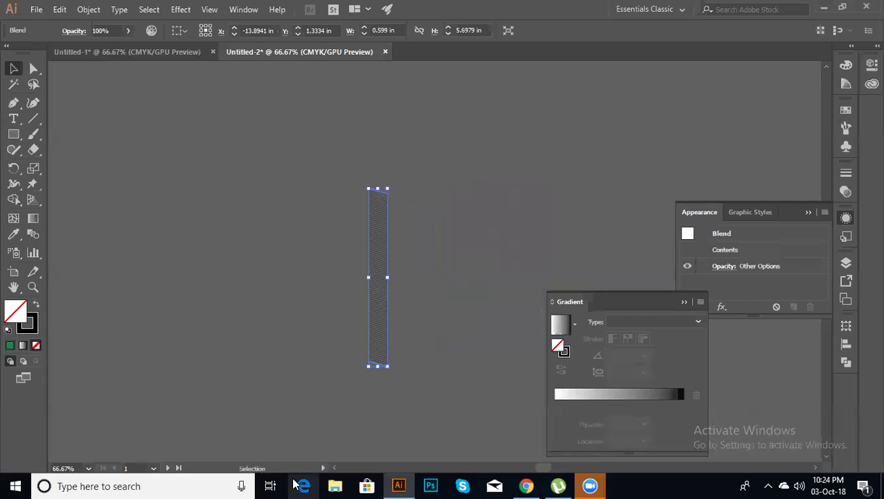
Zoom in to inspect the top of the vertical hatch strip.
key(ctrl+minus)
key(ctrl+plus)
key(ctrl+plus)
key(ctrl+plus)
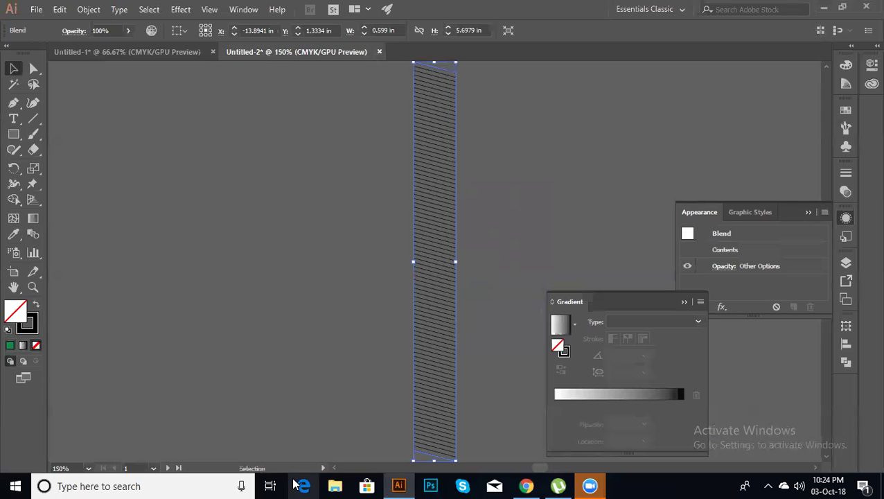
click(341, 334)
drag(422, 378, 382, 321)
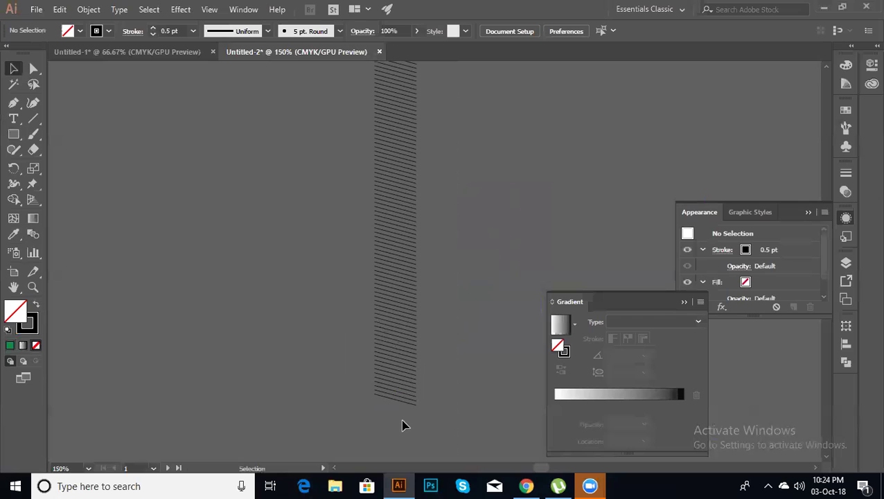
scroll(381, 305, up, 3)
scroll(385, 221, up, 3)
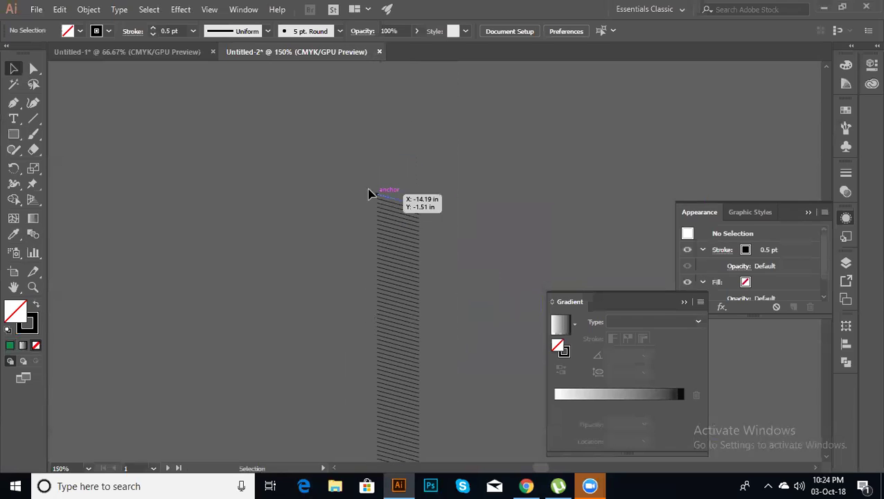
scroll(391, 270, down, 1)
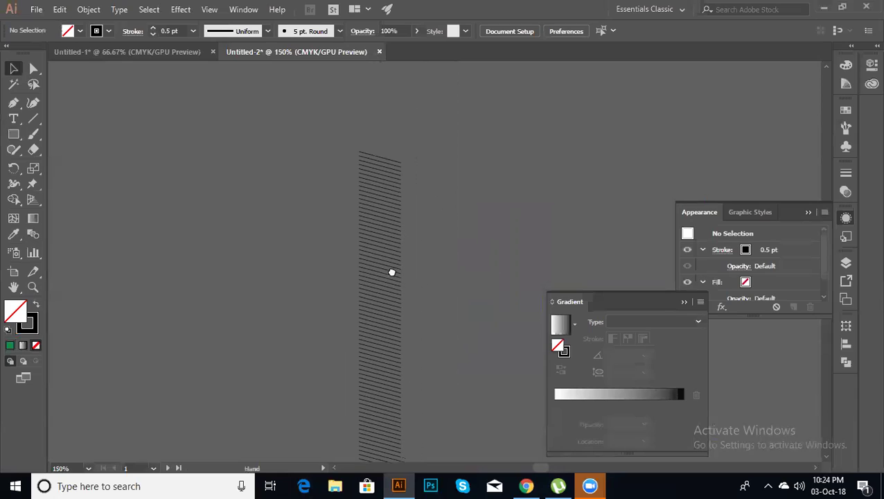
Draw a rectangle inside the hatch strip's width and swap it to a black fill.
click(15, 133)
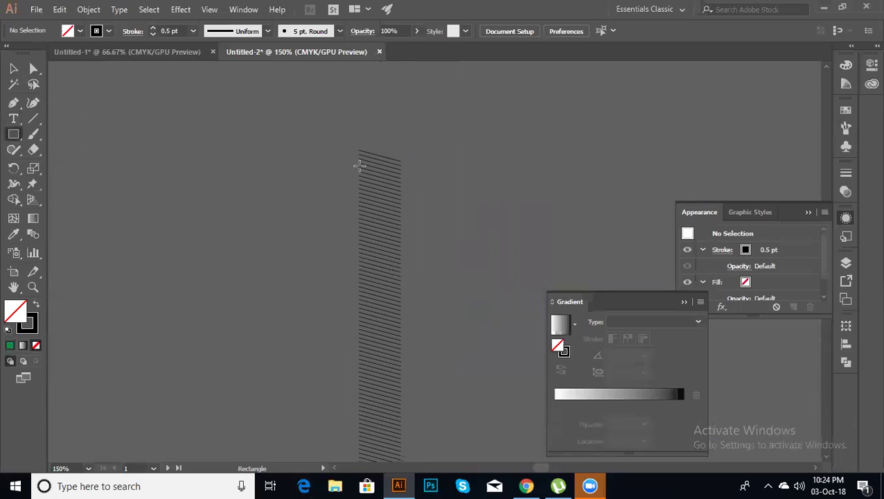
drag(361, 164, 391, 363)
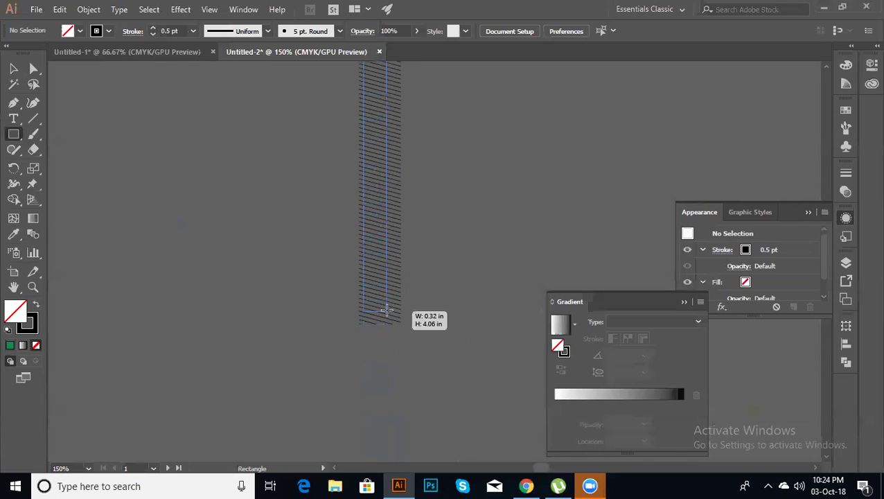
drag(390, 363, 396, 320)
drag(389, 244, 397, 306)
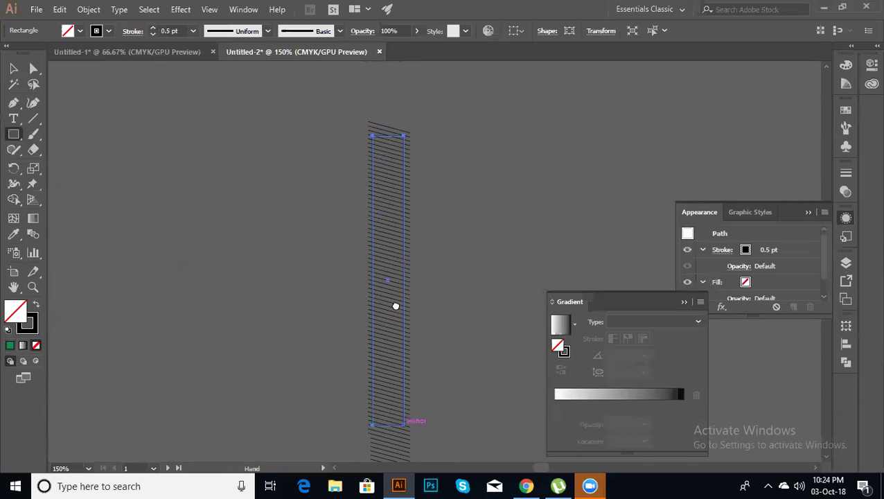
click(15, 68)
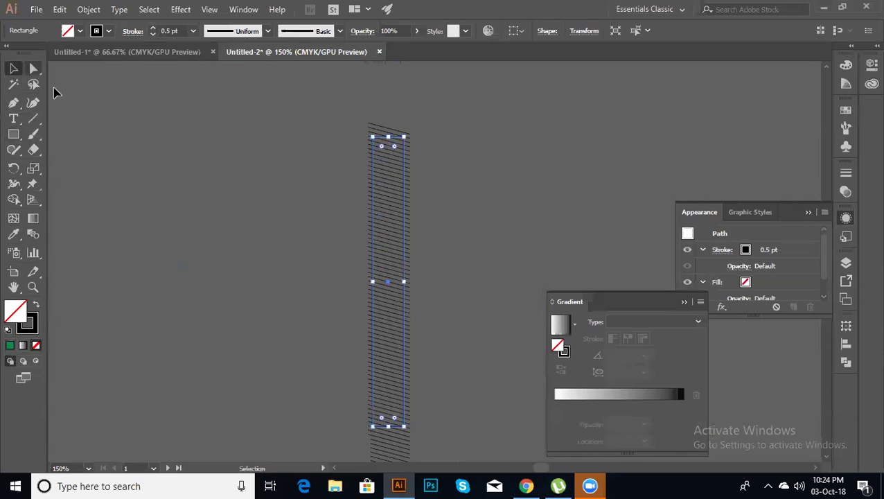
click(34, 305)
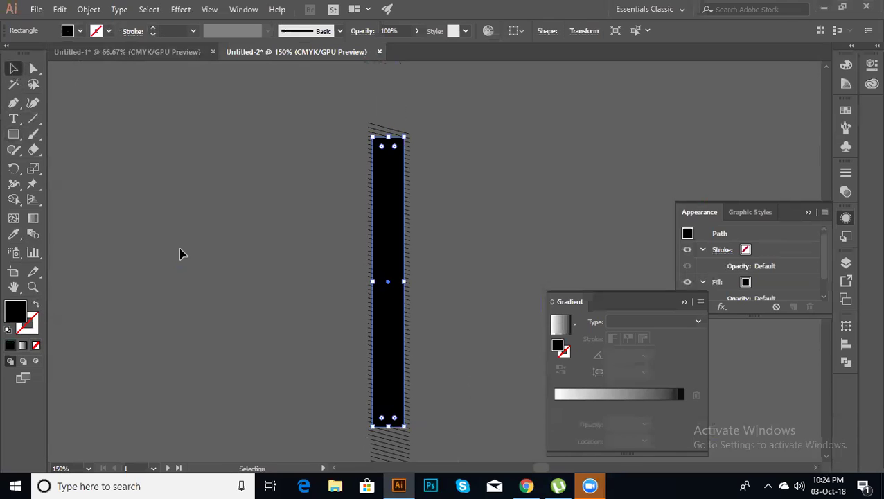
Clip the hatch strip to the rectangle with Make Clipping Mask.
drag(279, 207, 449, 348)
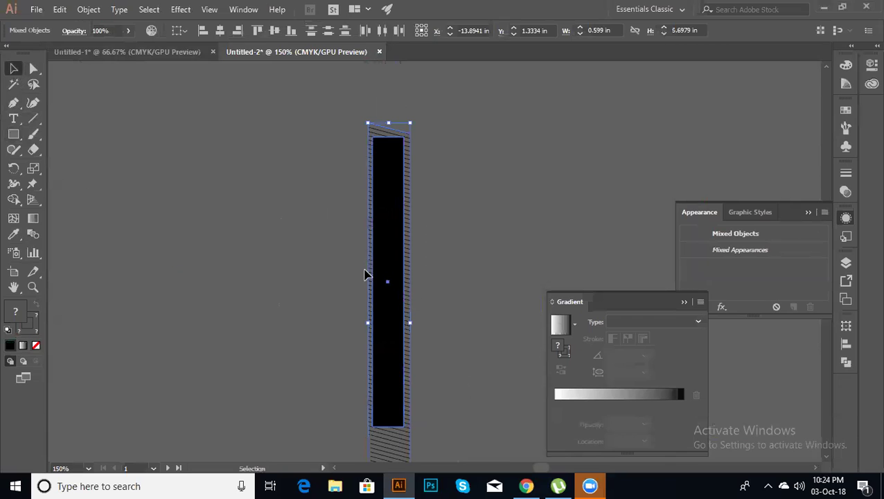
right_click(386, 265)
click(448, 357)
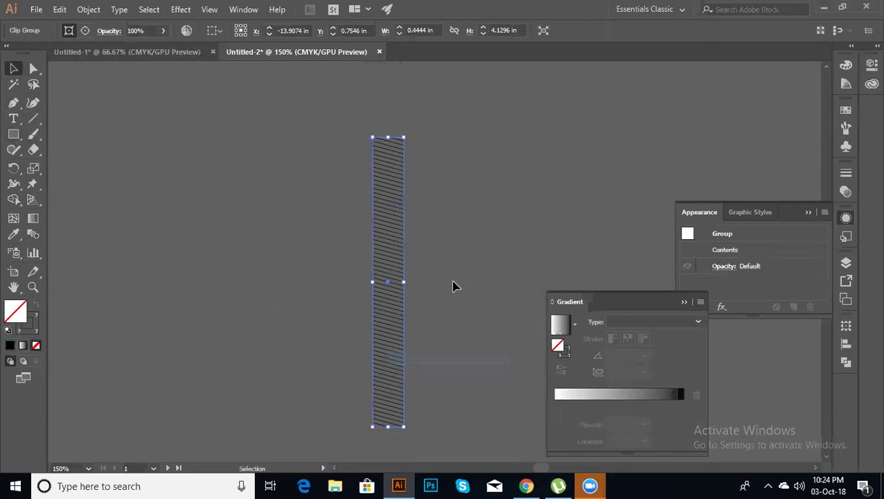
click(452, 280)
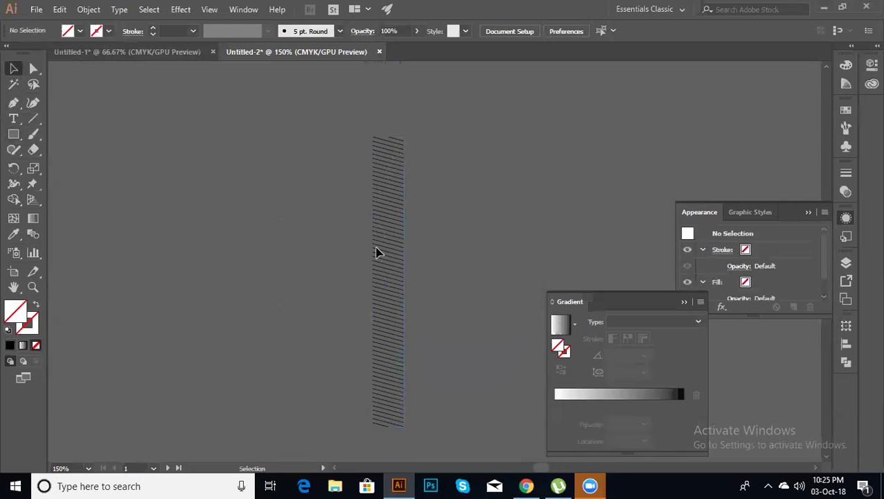
Delete the clipped hatch strip group from the canvas.
key(ctrl+space)
click(399, 263)
click(483, 273)
key(ctrl+a)
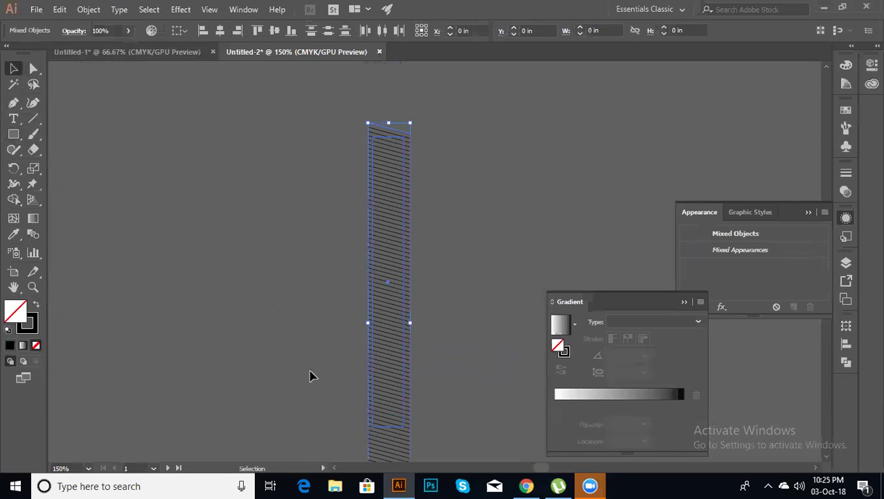
key(Delete)
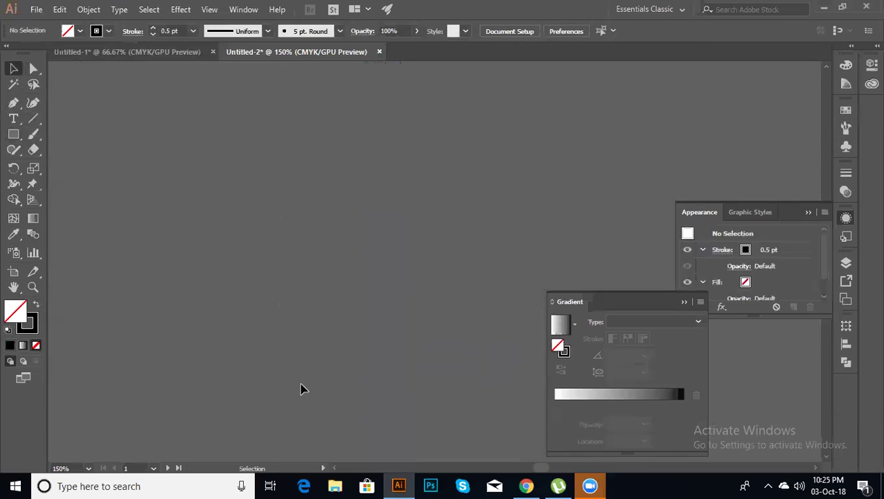
Zoom to 150% and center the two business card artboards in view.
key(ctrl+minus)
key(ctrl+minus)
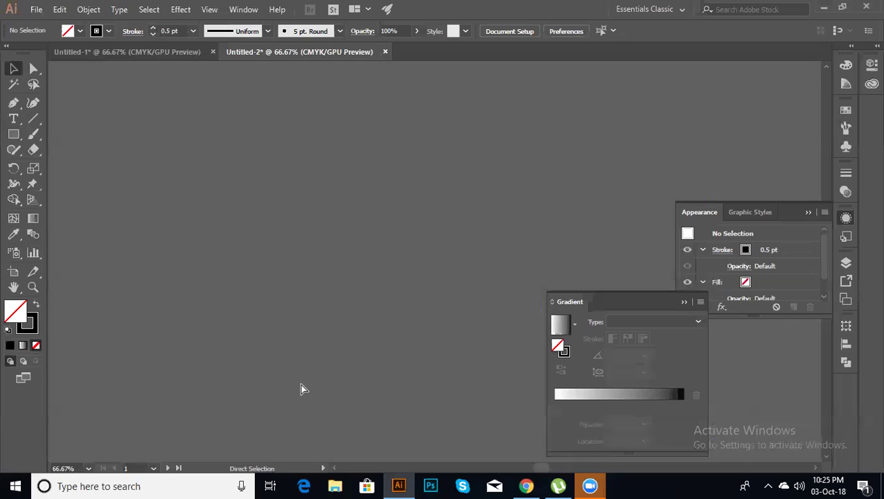
key(ctrl+minus)
key(ctrl+minus)
key(ctrl+minus)
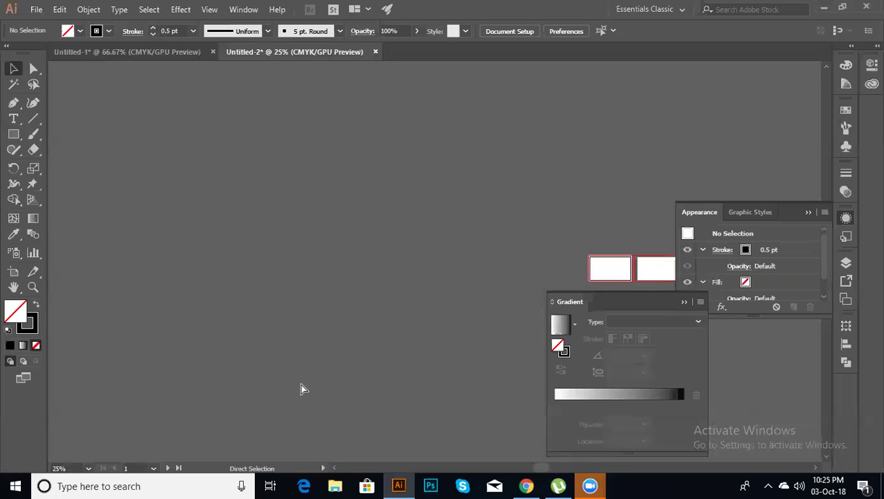
key(ctrl+plus)
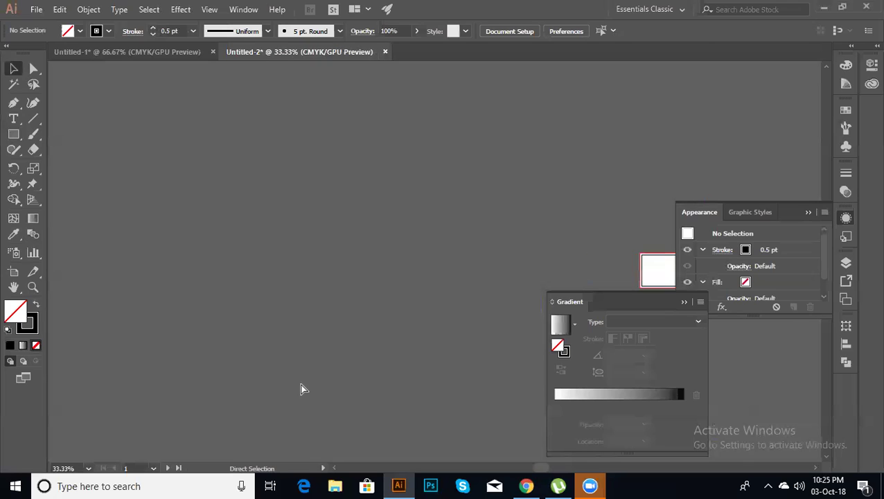
key(ctrl+plus)
key(ctrl+plus)
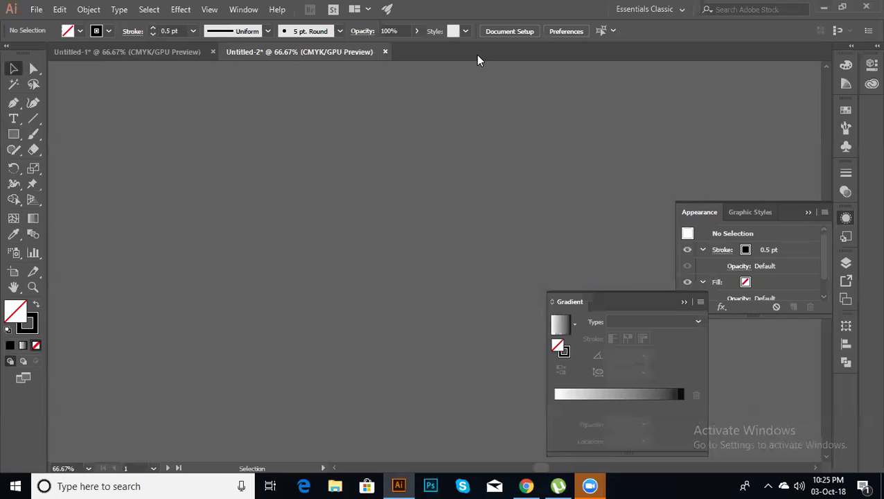
drag(452, 283, 211, 243)
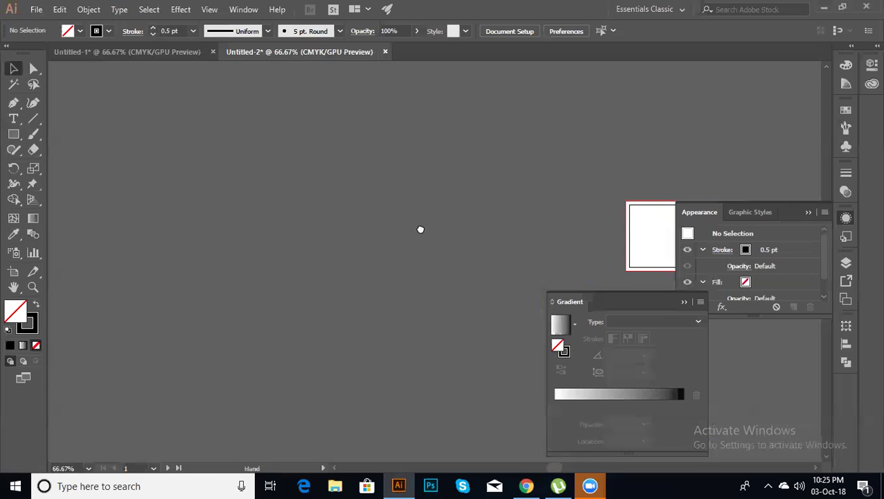
drag(455, 279, 398, 302)
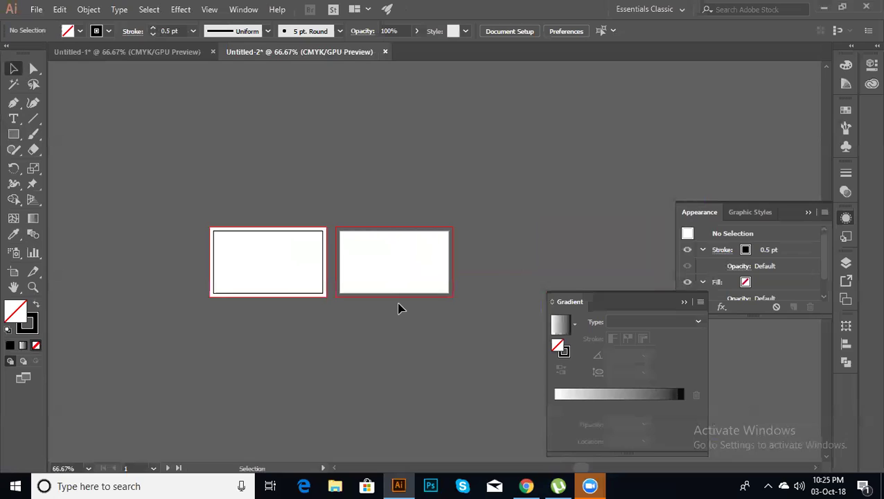
key(ctrl+plus)
key(ctrl+plus)
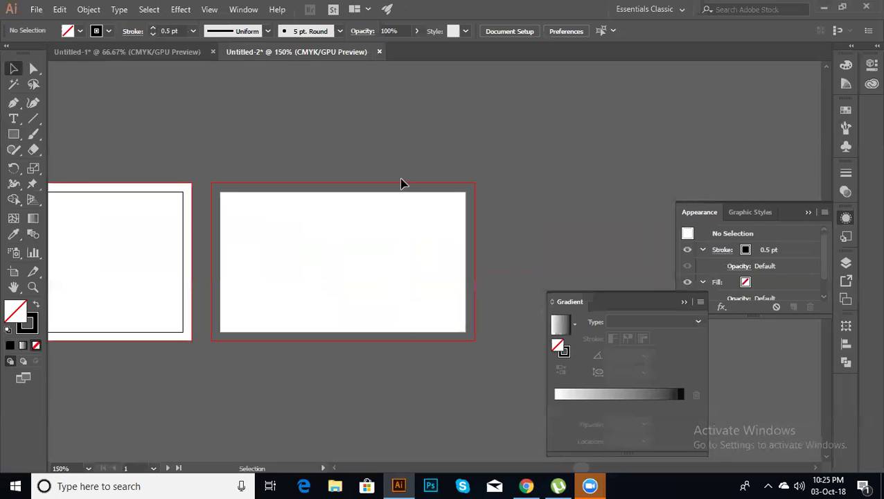
drag(213, 268, 345, 270)
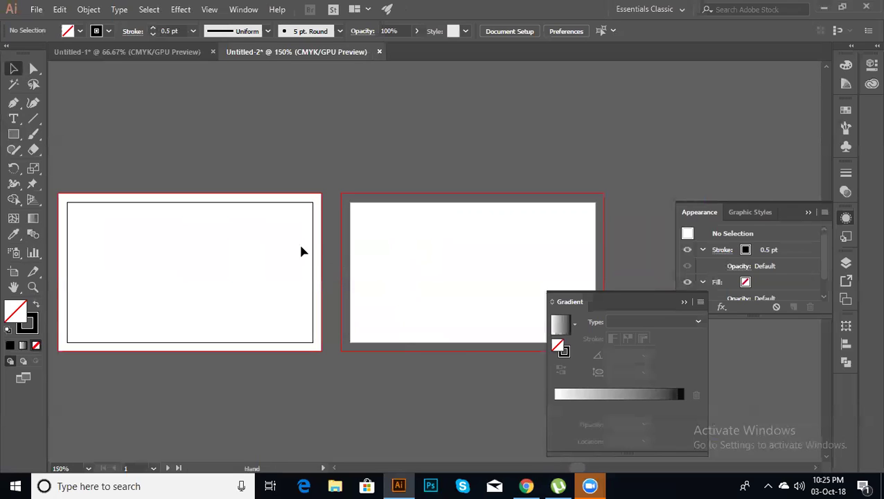
drag(268, 246, 286, 267)
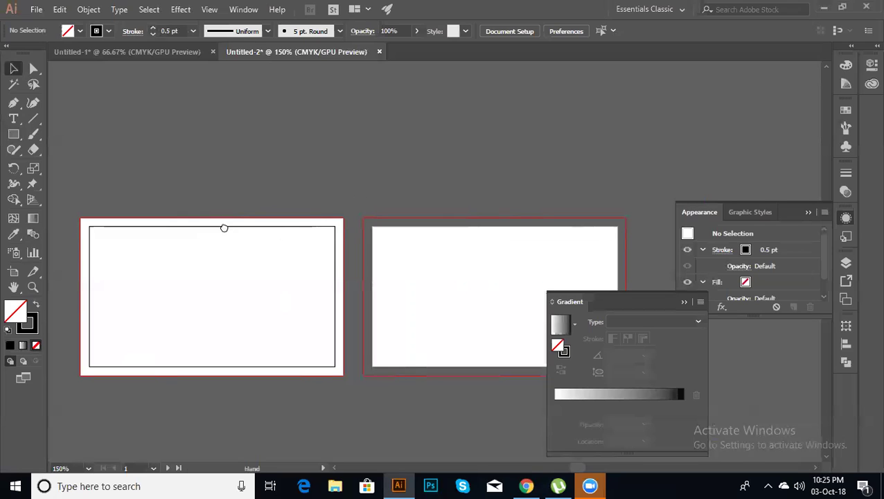
scroll(228, 236, up, 3)
Draw three narrow rectangles of increasing height and make them solid black.
click(14, 136)
drag(152, 166, 183, 224)
drag(295, 179, 326, 266)
drag(397, 174, 434, 307)
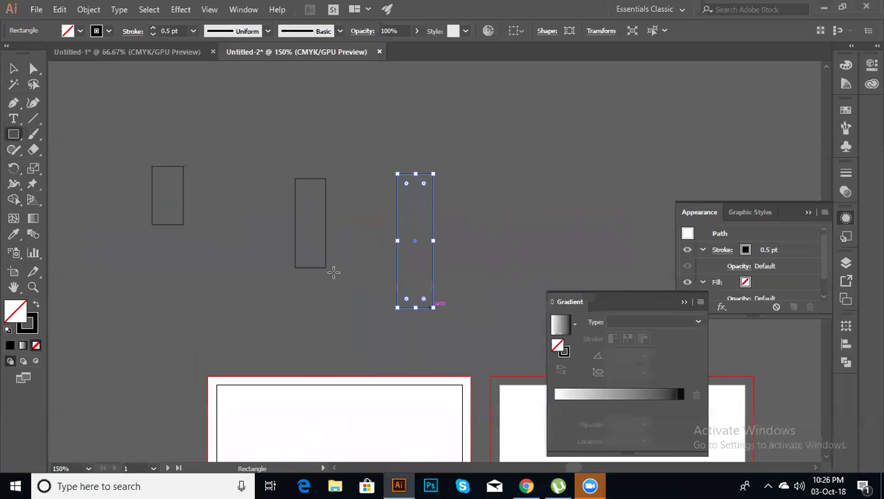
click(15, 68)
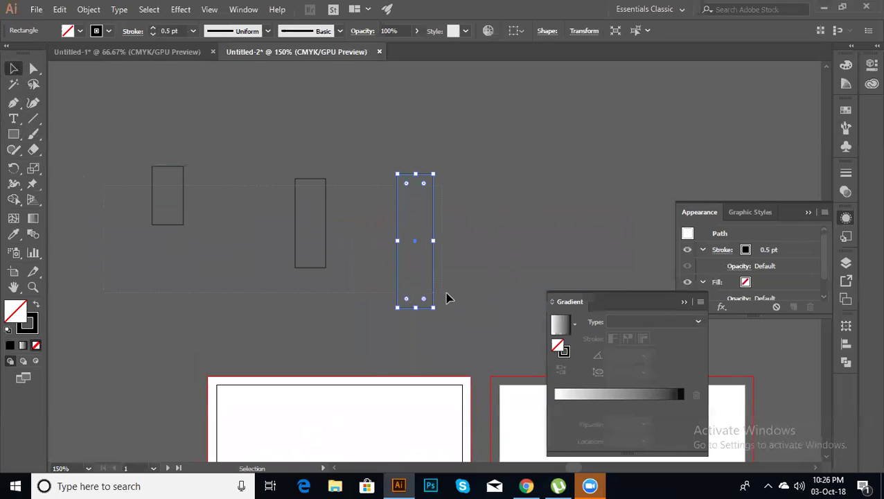
key(ctrl+a)
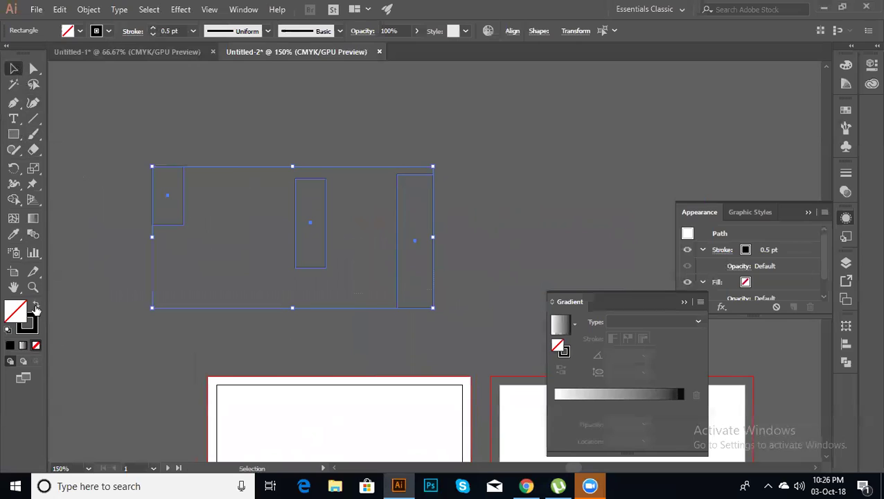
click(36, 304)
click(88, 208)
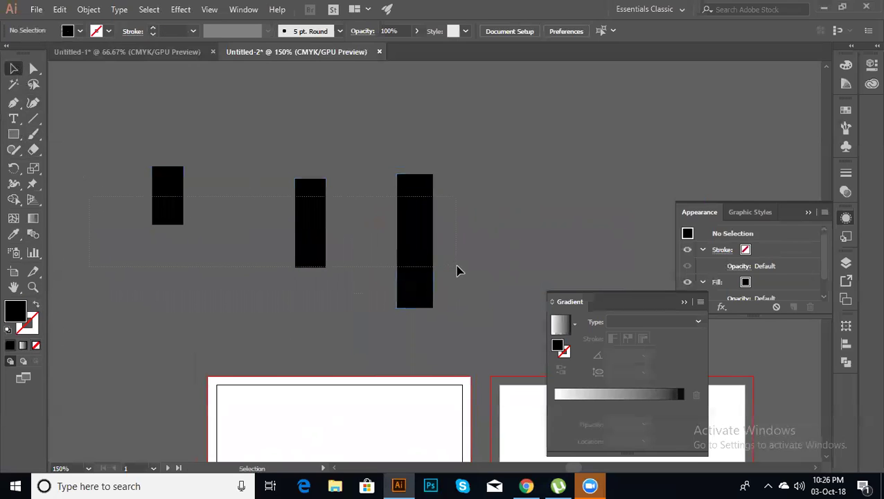
Align the three bars along their bottom edges, undoing the other alignment attempts.
key(ctrl+a)
click(513, 31)
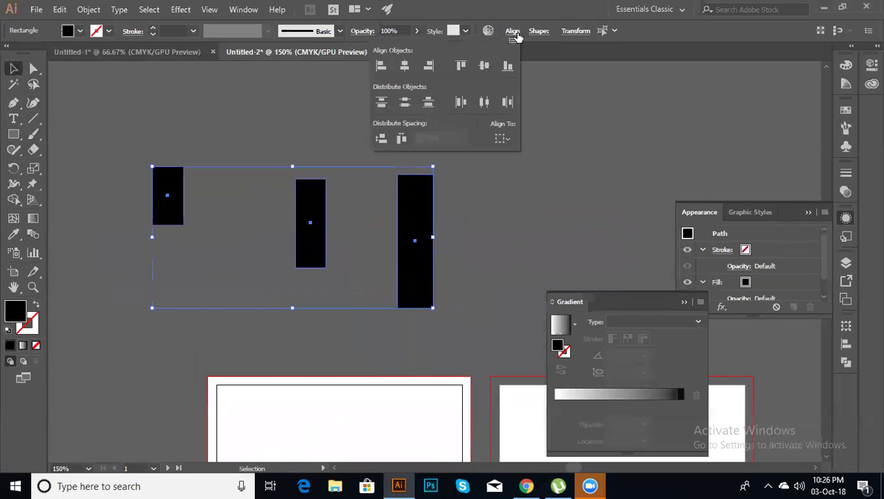
click(405, 67)
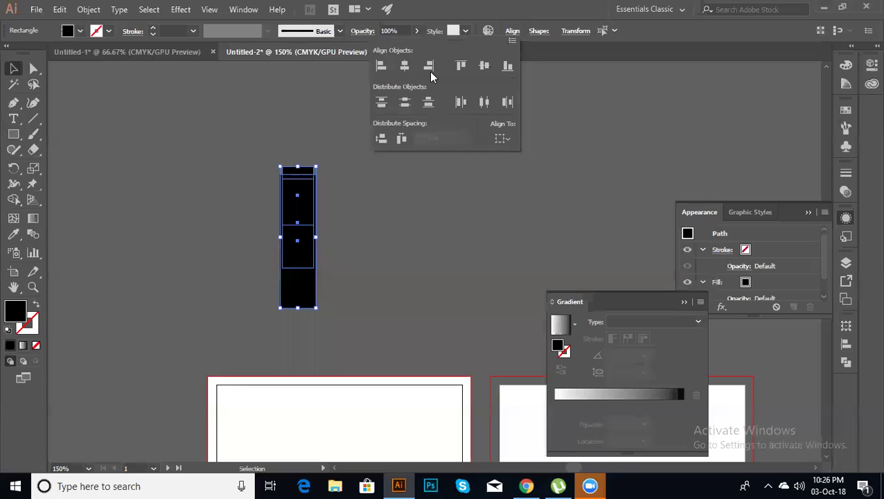
key(ctrl+z)
key(v)
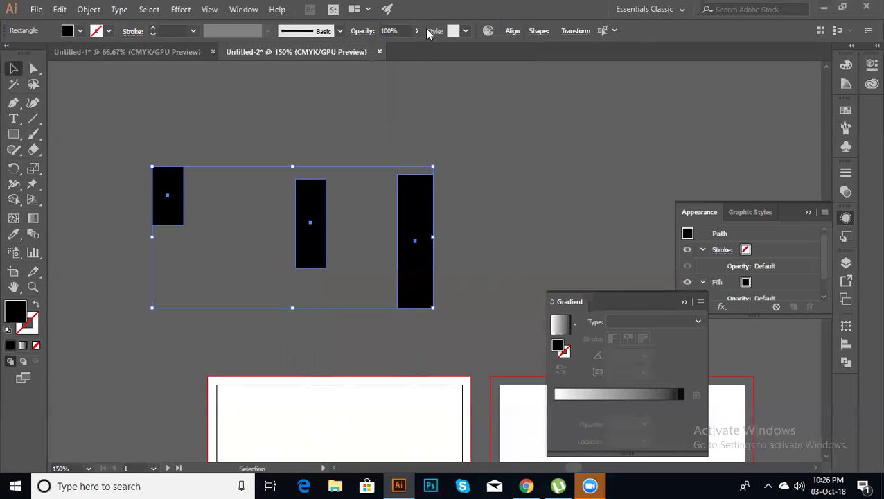
click(512, 31)
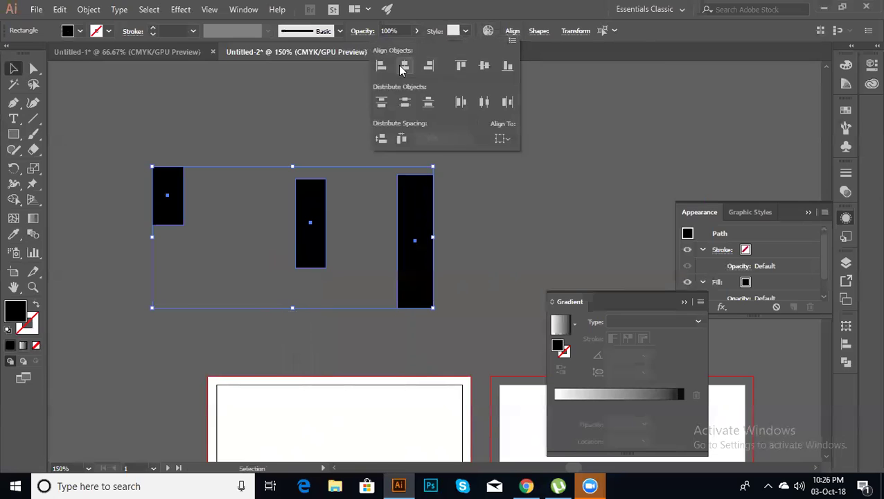
click(462, 66)
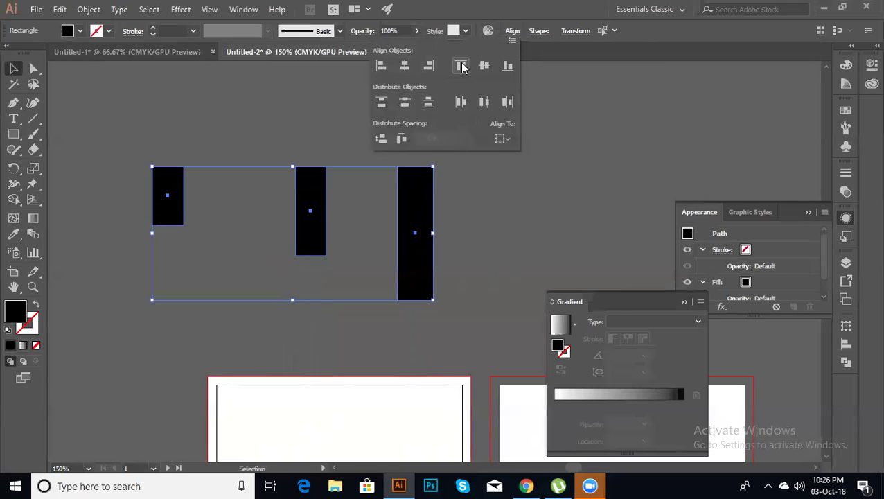
click(508, 66)
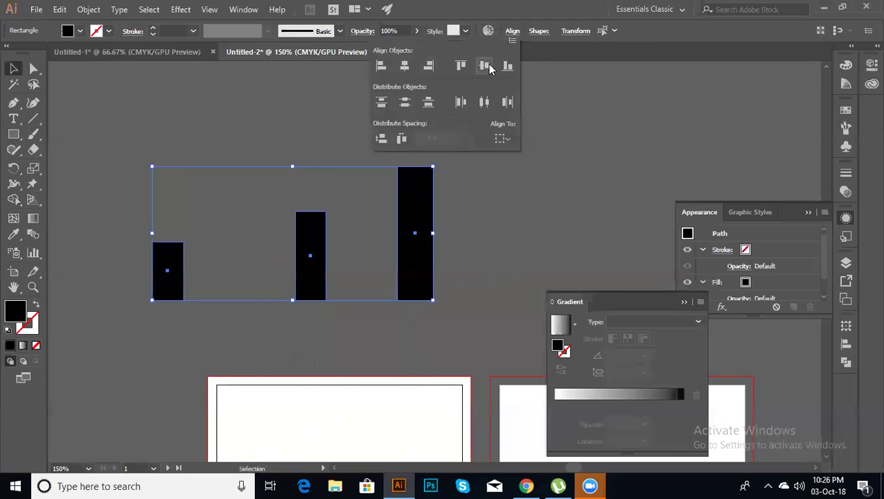
click(428, 66)
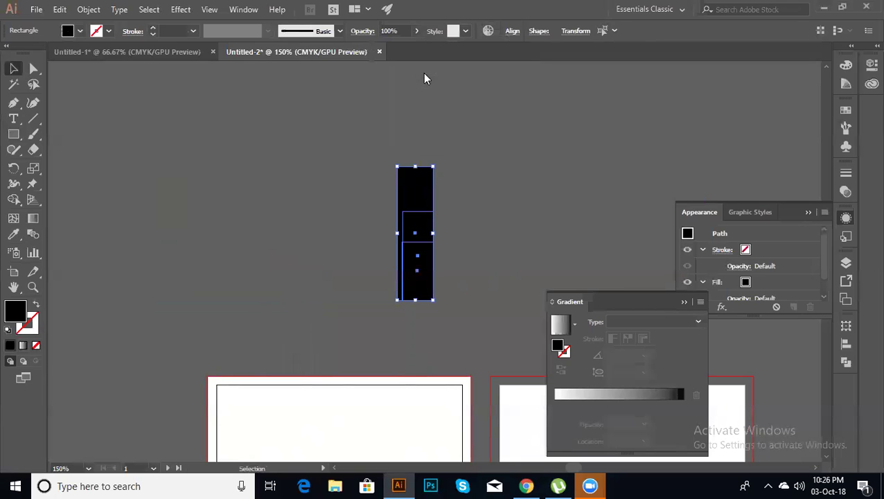
key(ctrl+z)
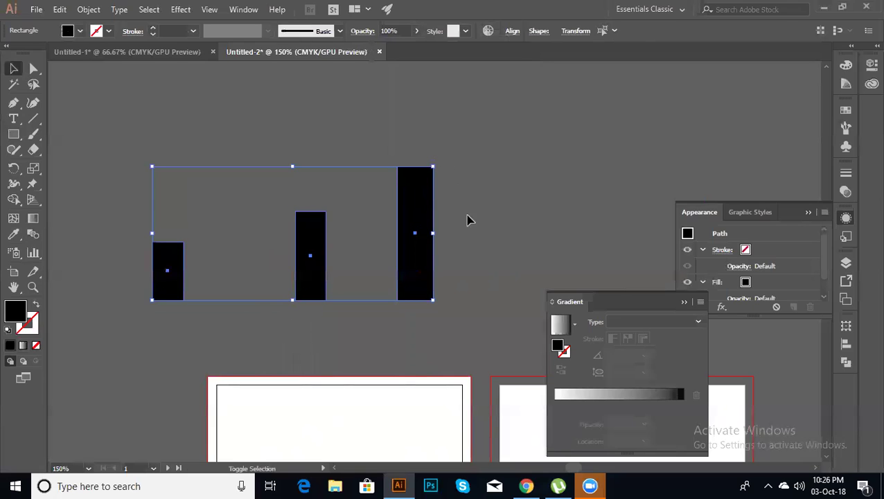
Rotate the bars 90° and try horizontal center, right and left alignment.
drag(439, 164, 375, 330)
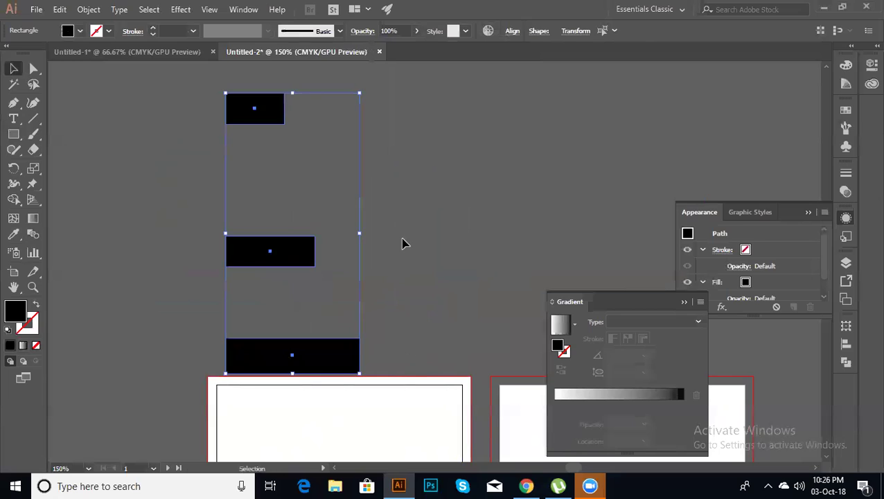
click(404, 243)
drag(371, 217, 282, 239)
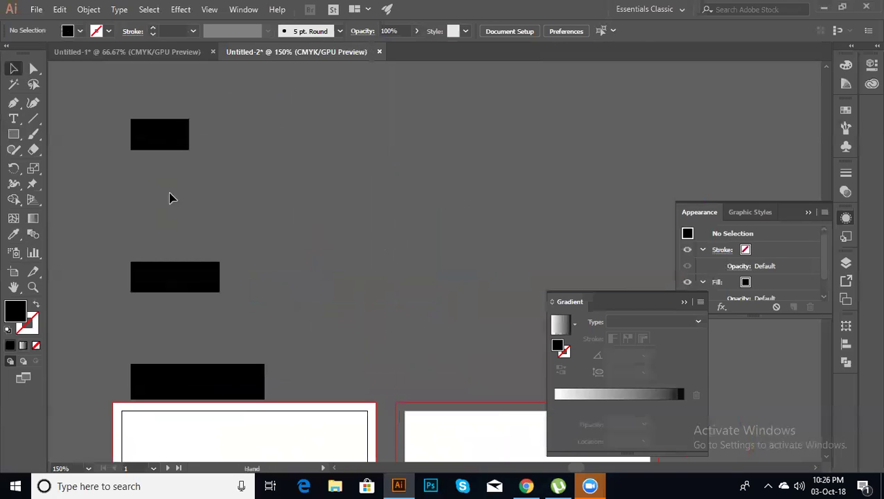
drag(112, 119, 176, 381)
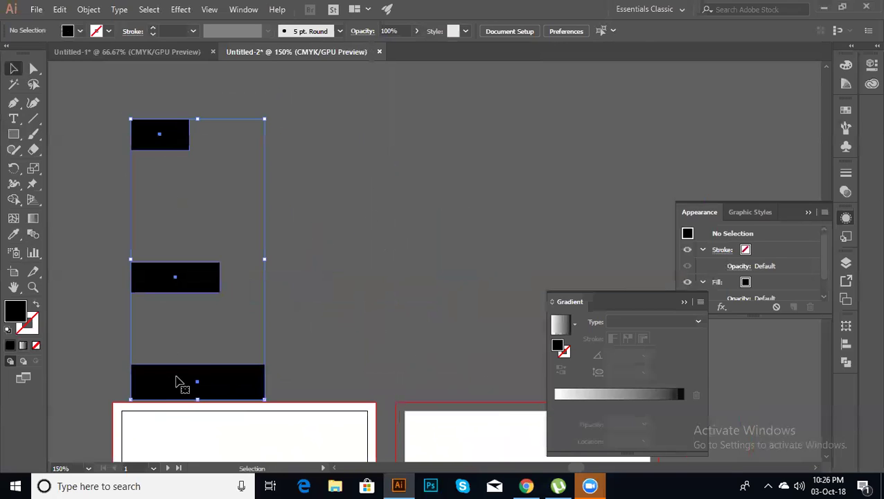
click(512, 30)
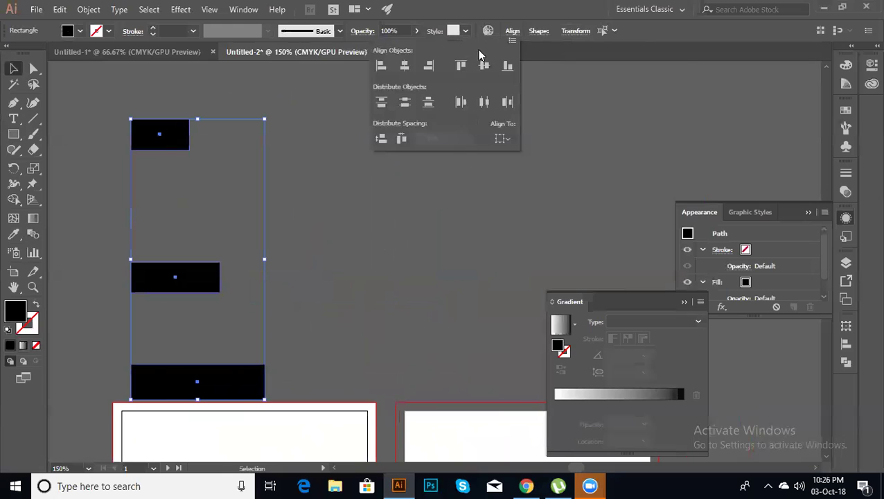
click(404, 66)
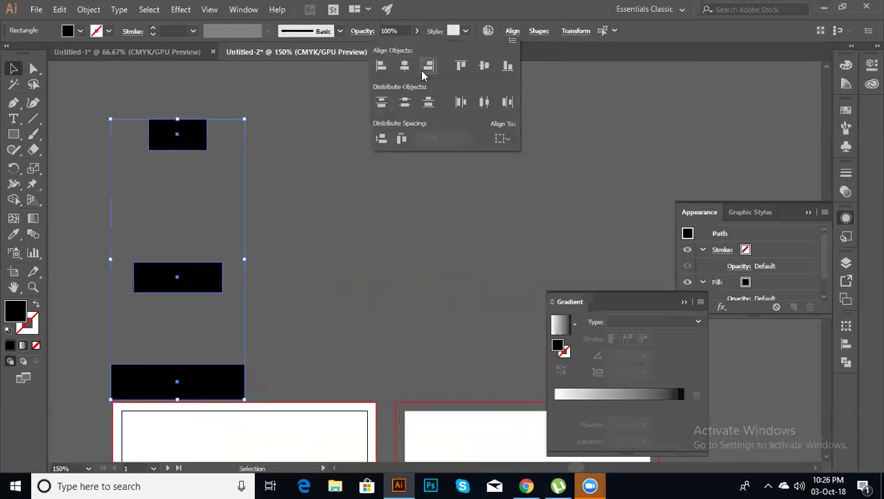
click(427, 66)
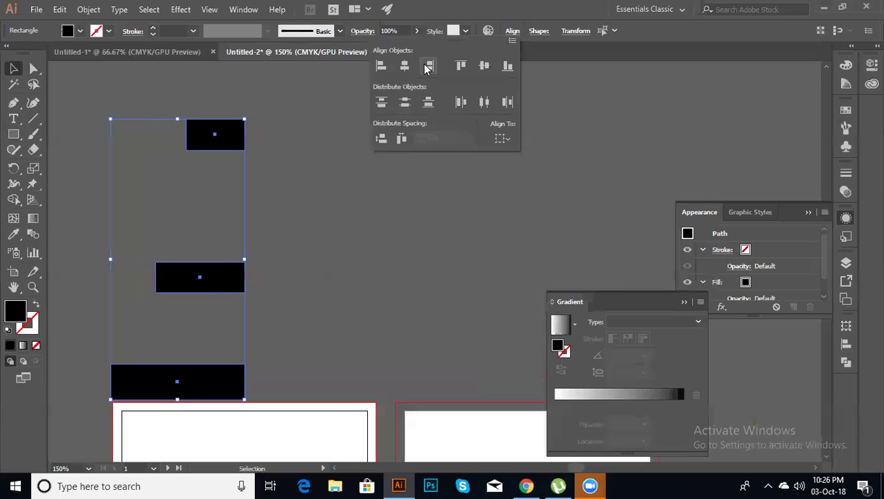
click(380, 68)
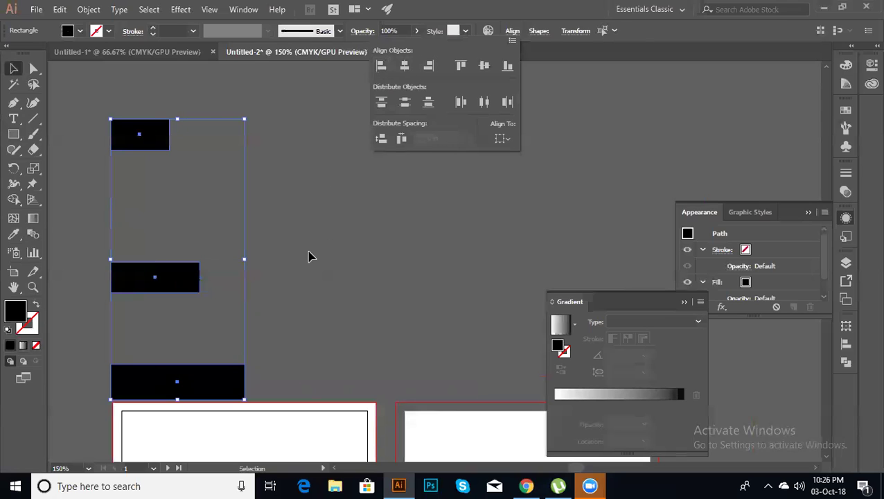
Marquee-select the three black bars and delete them.
click(290, 242)
mouse_move(104, 108)
mouse_down()
mouse_move(210, 378)
mouse_move(272, 167)
mouse_up()
key(Delete)
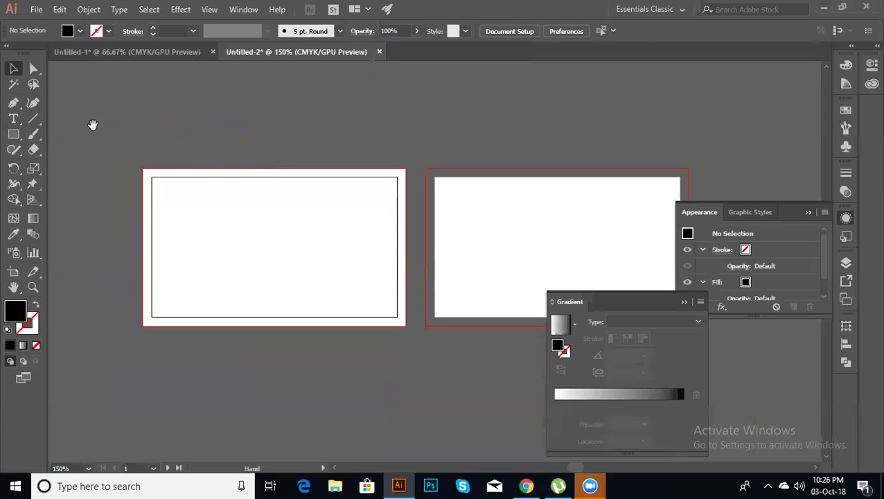
Draw a black rectangle on the left card and place white 'Lorem ipsum' text on it.
click(14, 136)
drag(184, 212, 292, 279)
click(13, 119)
click(101, 125)
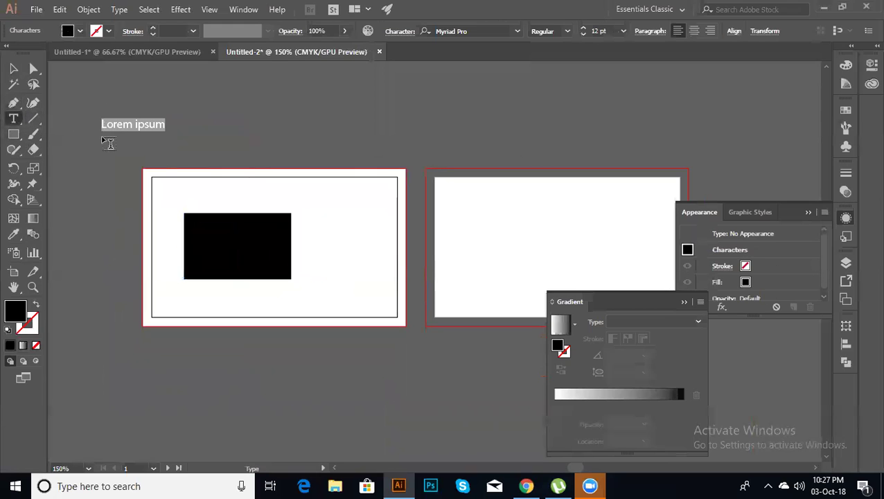
click(13, 67)
click(80, 32)
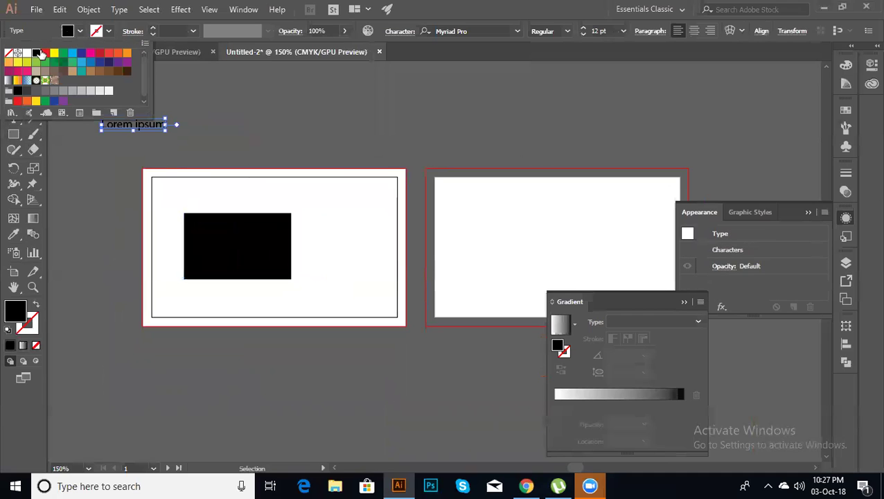
click(28, 54)
drag(121, 121, 232, 230)
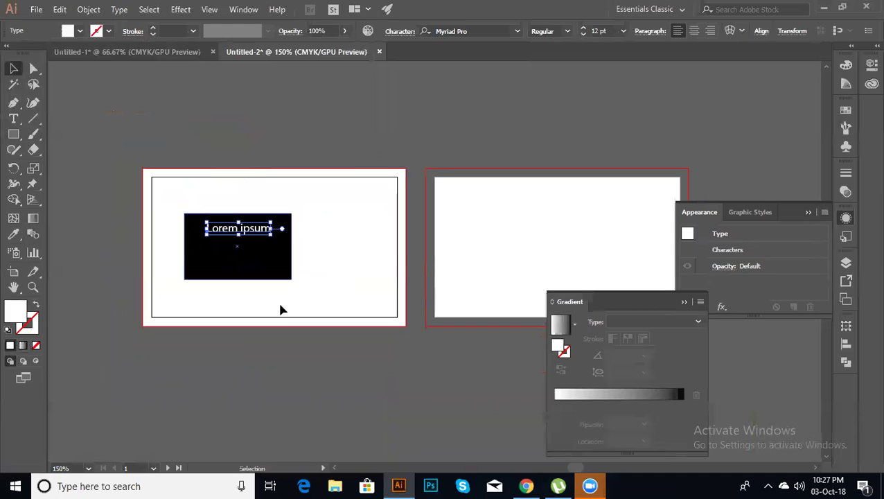
Center the text on the rectangle horizontally, undoing the vertical centering.
click(280, 310)
drag(280, 309, 158, 192)
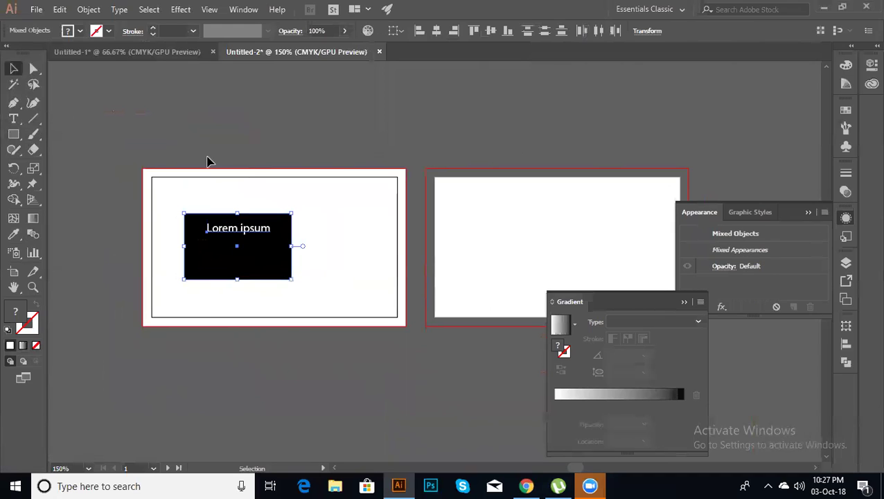
click(437, 31)
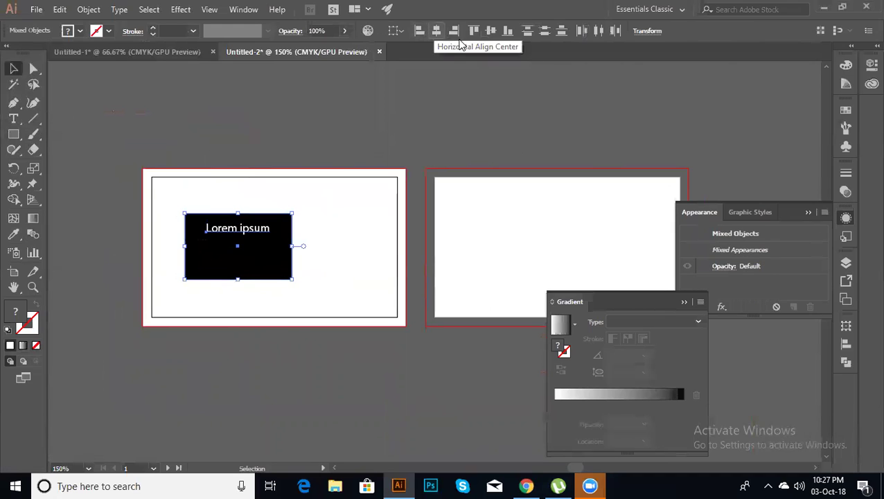
click(490, 31)
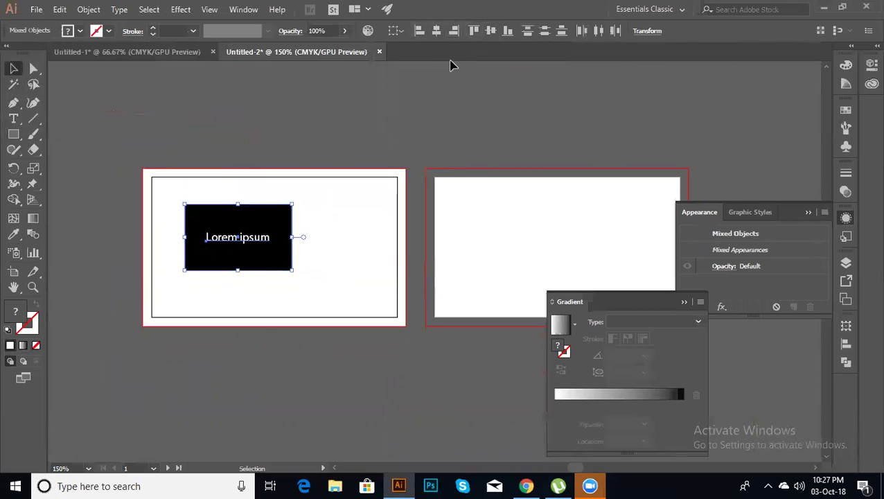
key(a)
key(v)
key(ctrl+z)
Convert the Lorem ipsum text to outlines and select it with the rectangle.
click(434, 183)
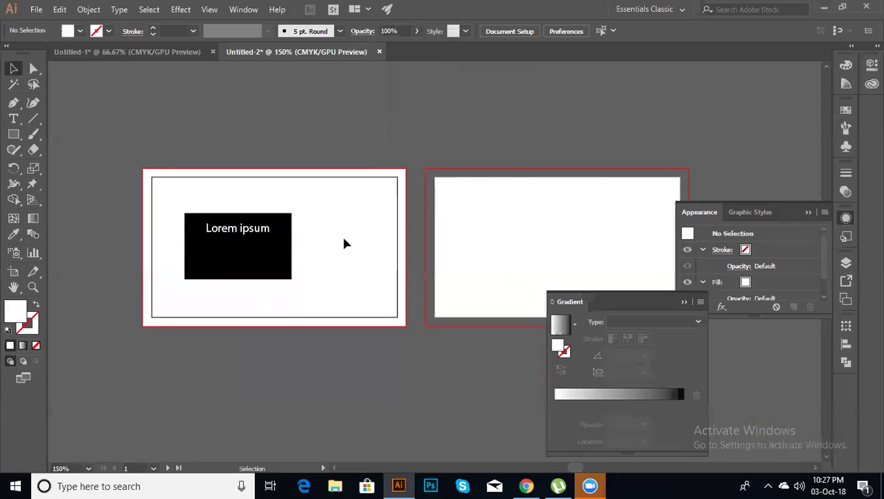
click(267, 232)
right_click(261, 221)
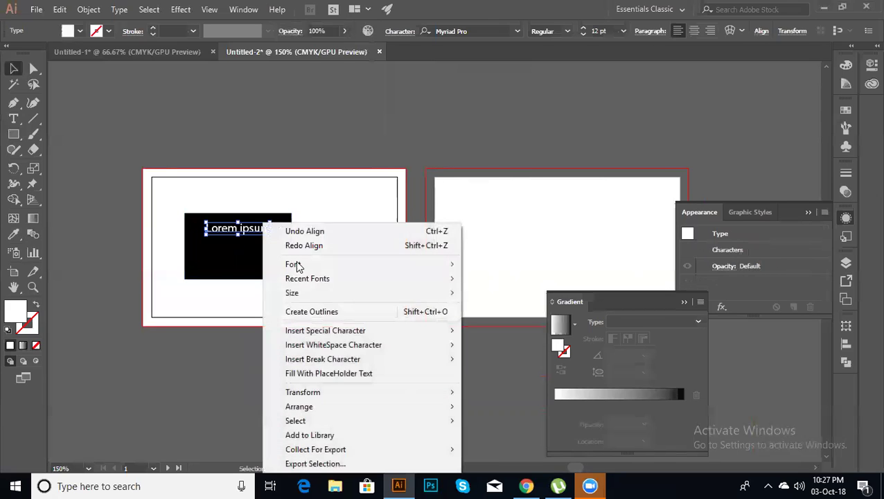
click(305, 311)
click(270, 179)
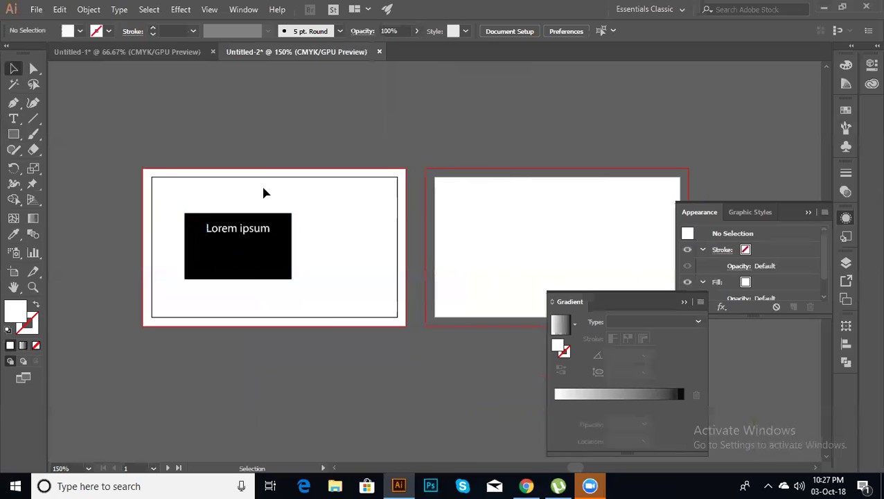
drag(251, 193, 252, 312)
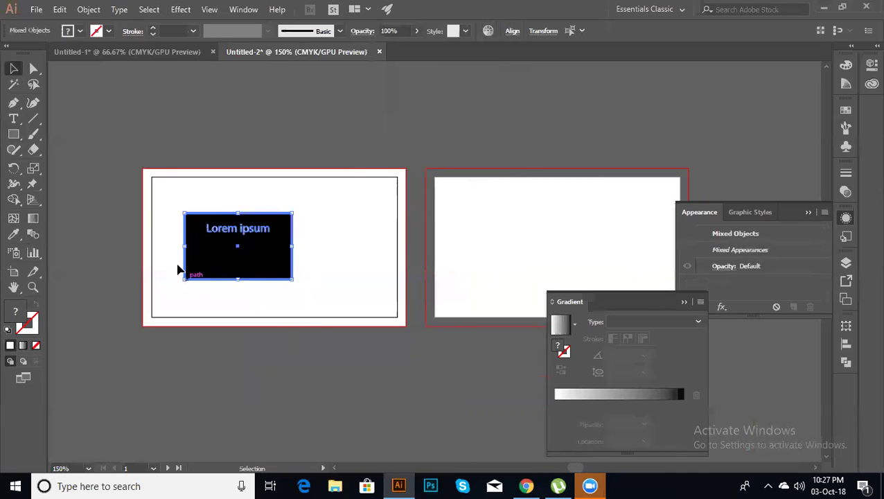
Vertically center the Lorem ipsum text on the rectangle, then delete both.
click(512, 32)
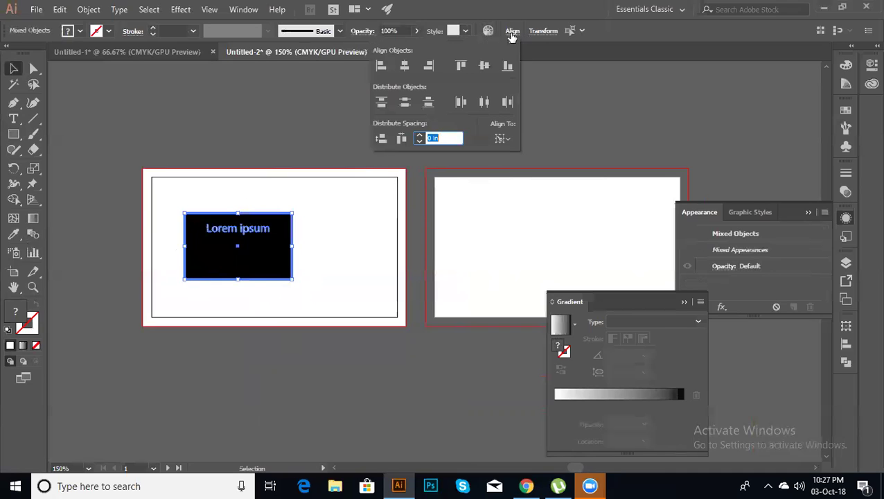
click(485, 66)
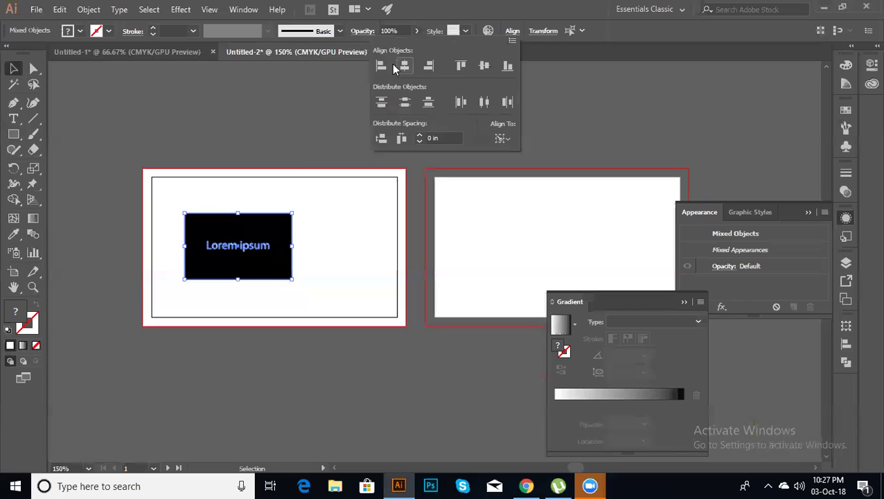
click(148, 239)
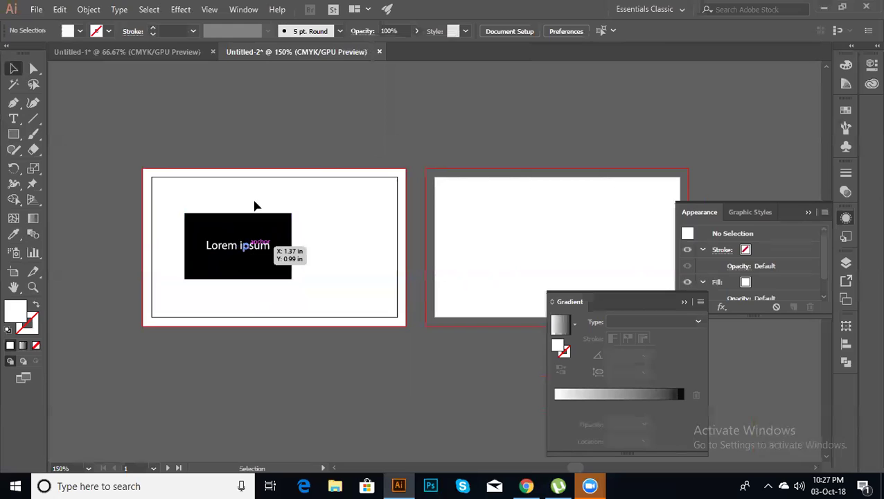
drag(134, 180, 257, 308)
key(Delete)
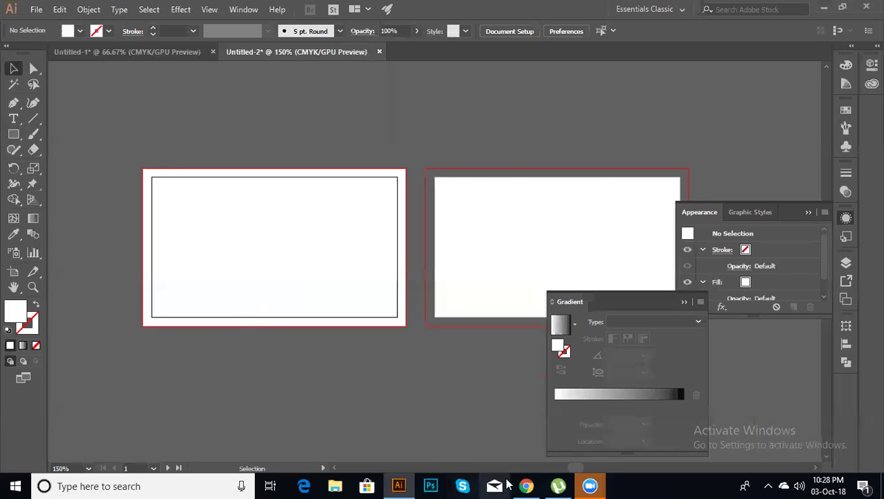
Search Google for 'qr code generator' in a new Chrome tab and open the goqr.me result.
click(526, 485)
click(585, 10)
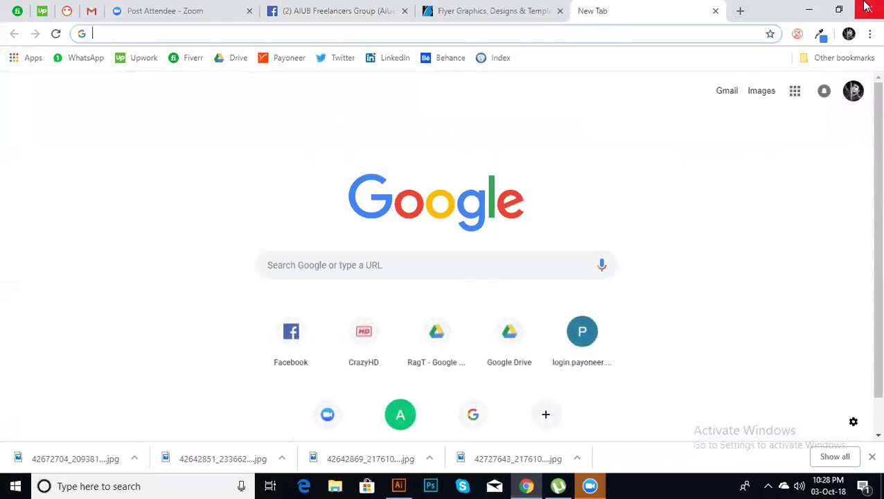
text(qr code generator)
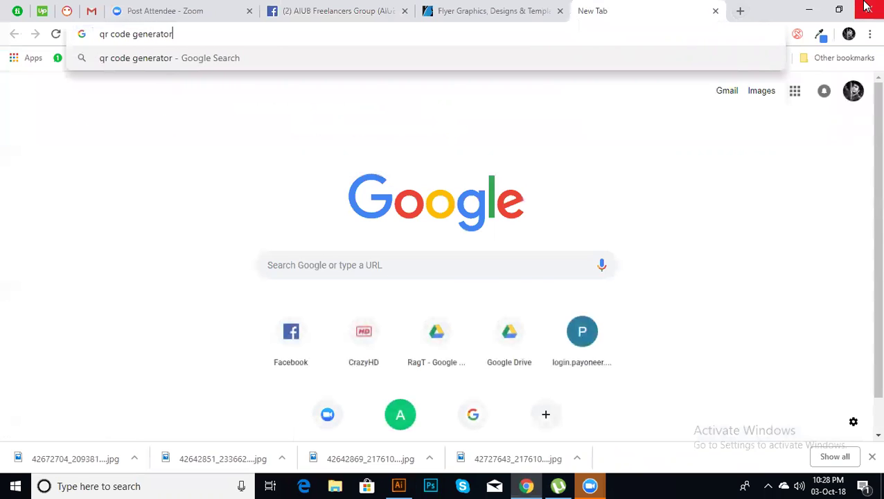
key(Return)
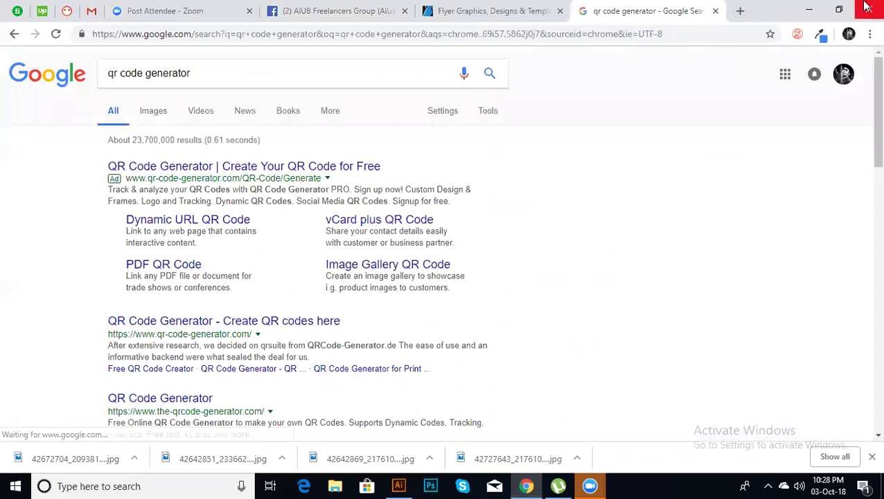
scroll(866, 151, down, 2)
scroll(866, 151, down, 1)
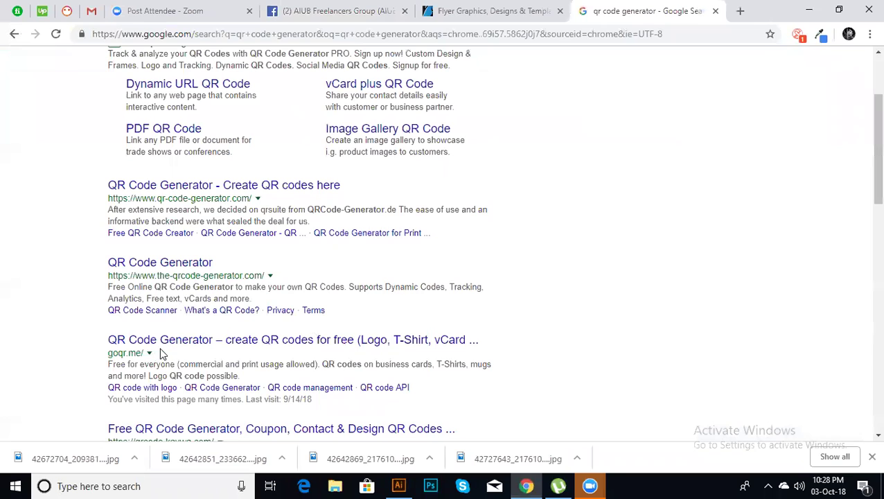
click(165, 346)
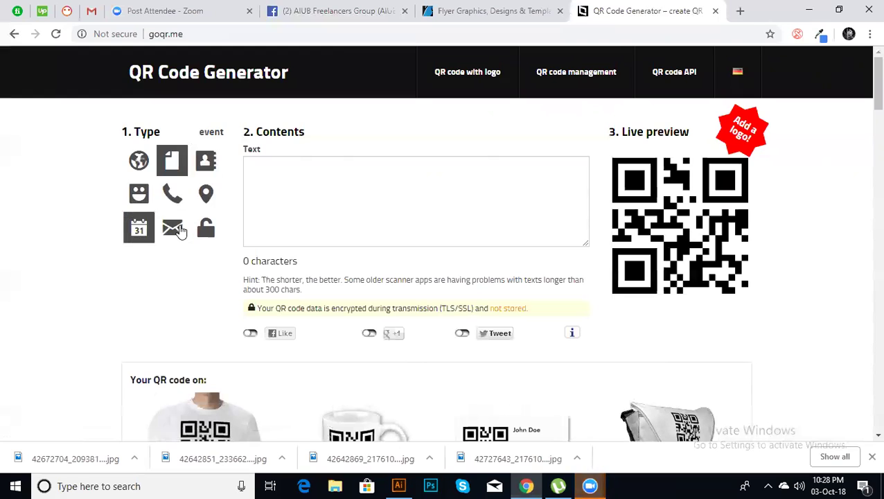
click(135, 166)
click(279, 169)
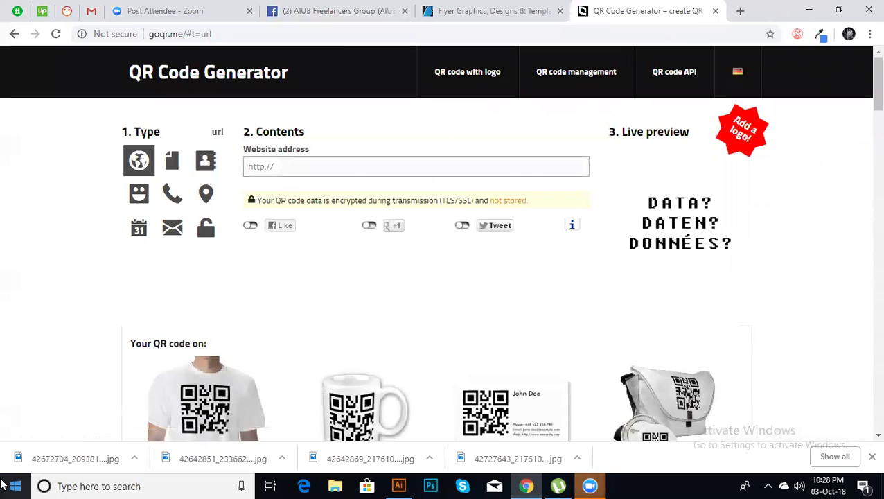
text(ww.g)
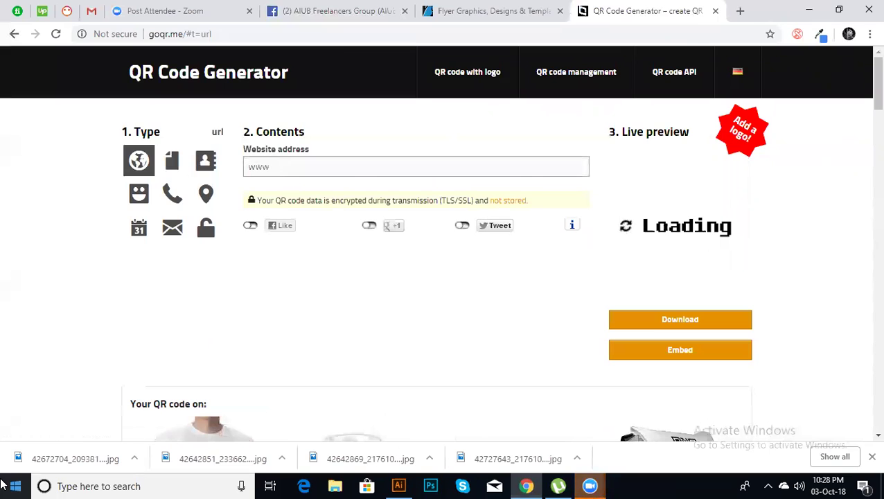
text(oogle.com)
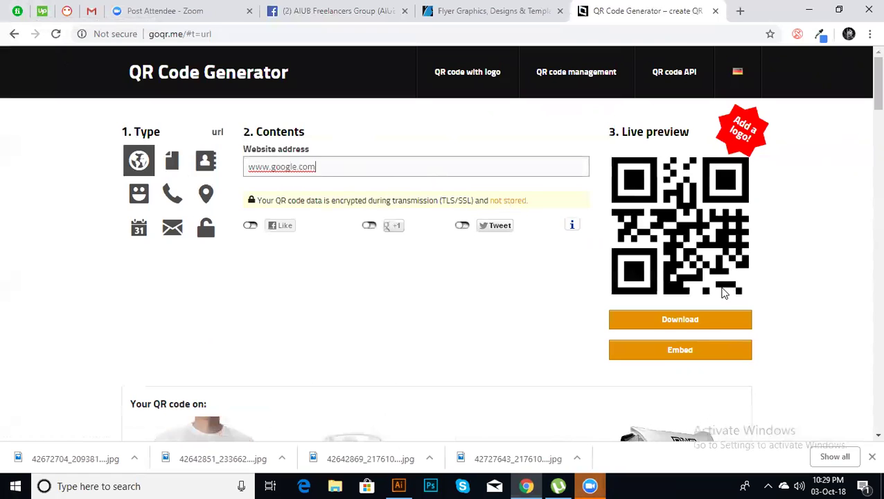
Download the QR code as SVG and drag the file onto Illustrator.
click(699, 320)
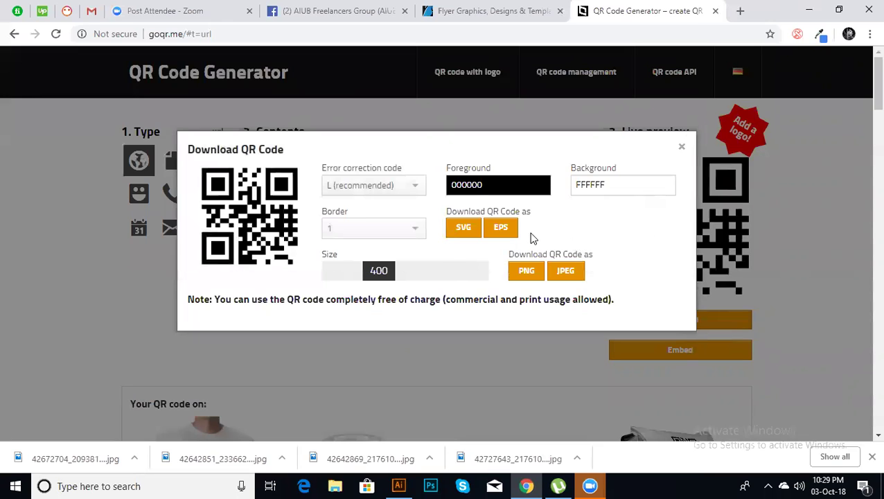
click(452, 237)
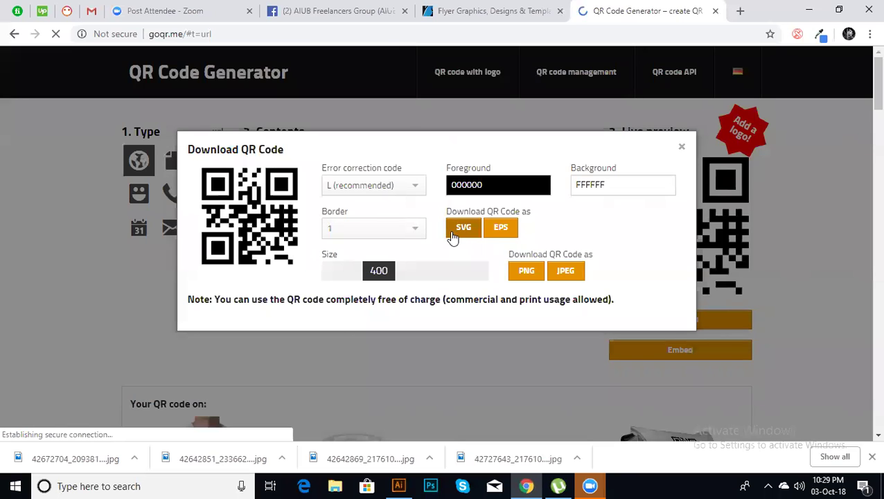
click(302, 291)
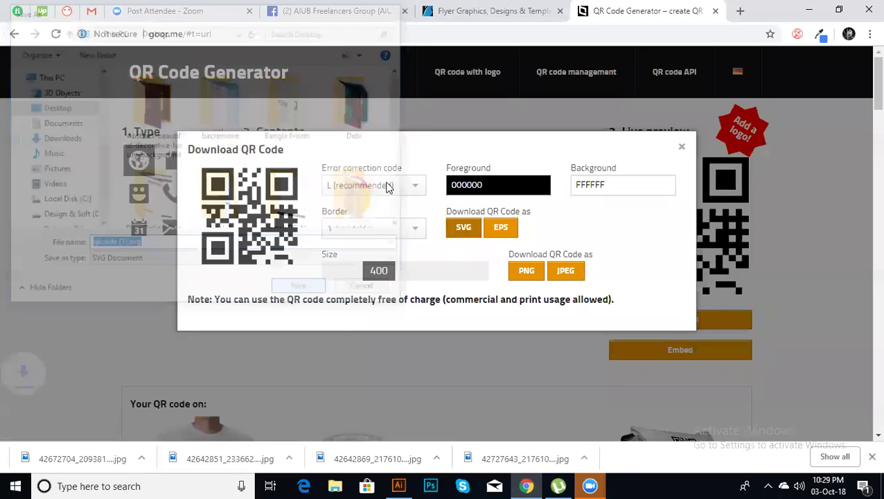
mouse_move(57, 462)
mouse_down()
mouse_move(402, 488)
mouse_move(311, 282)
mouse_up()
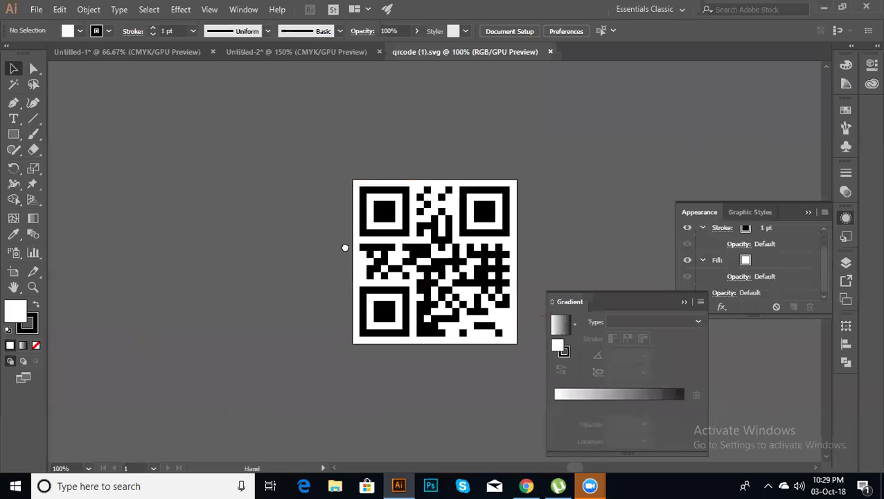
Open qrcode (1).svg as a new Illustrator document.
drag(343, 247, 153, 302)
drag(209, 285, 208, 285)
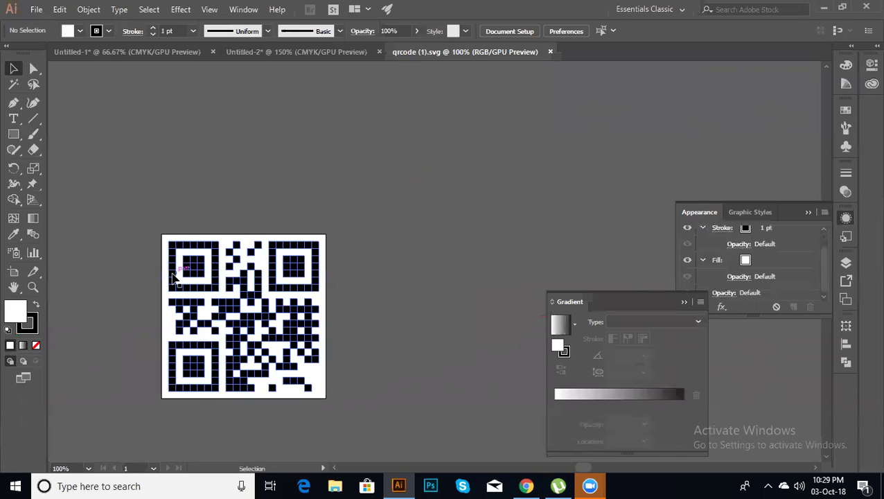
right_click(192, 316)
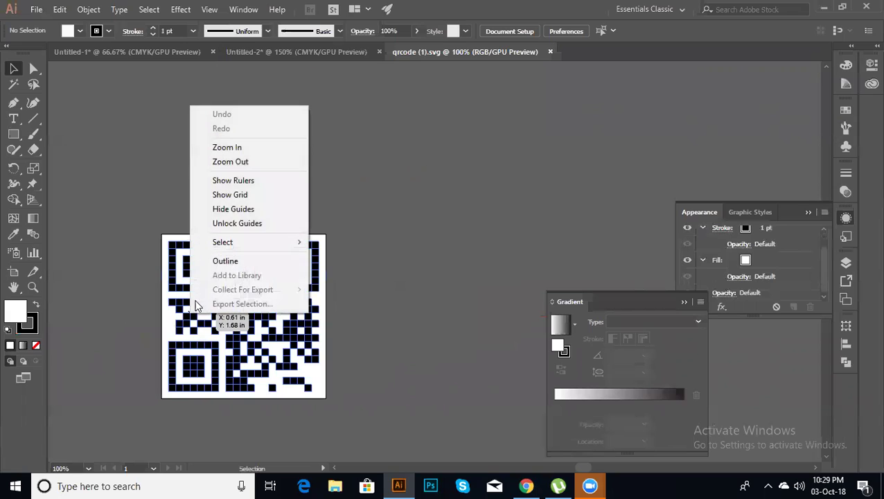
click(91, 197)
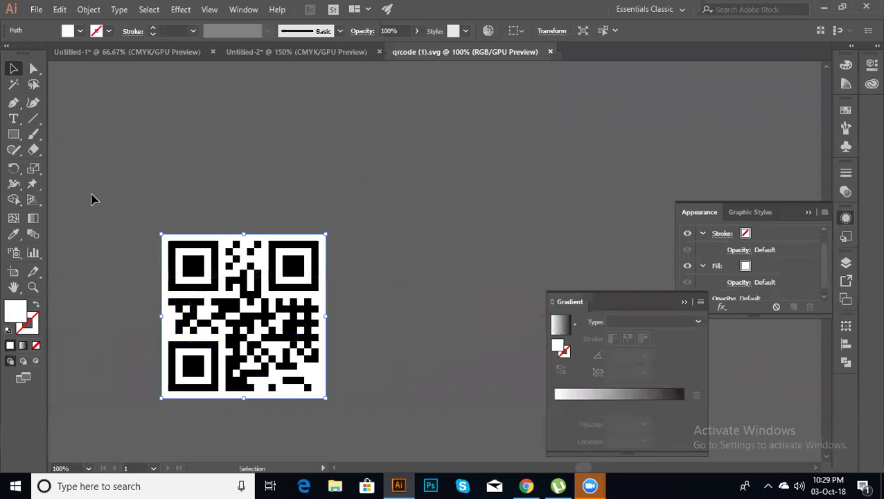
Ungroup the QR code and move its white background square aside.
click(202, 263)
right_click(204, 265)
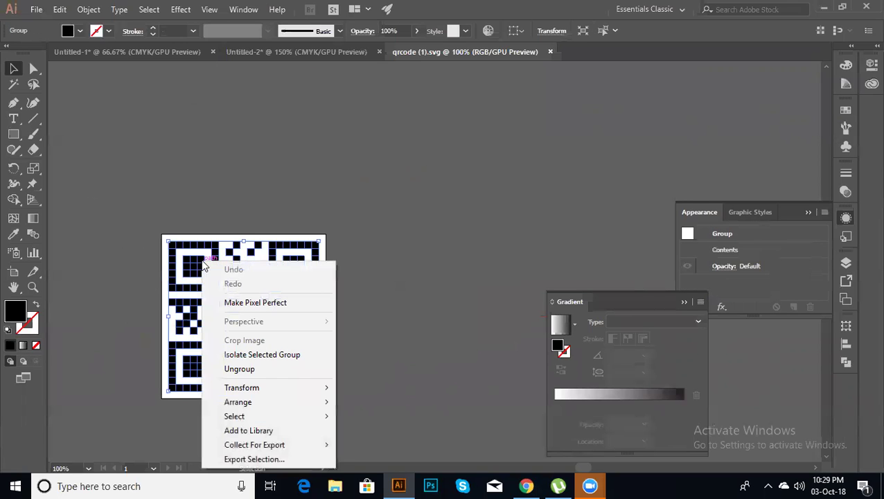
click(239, 369)
click(154, 270)
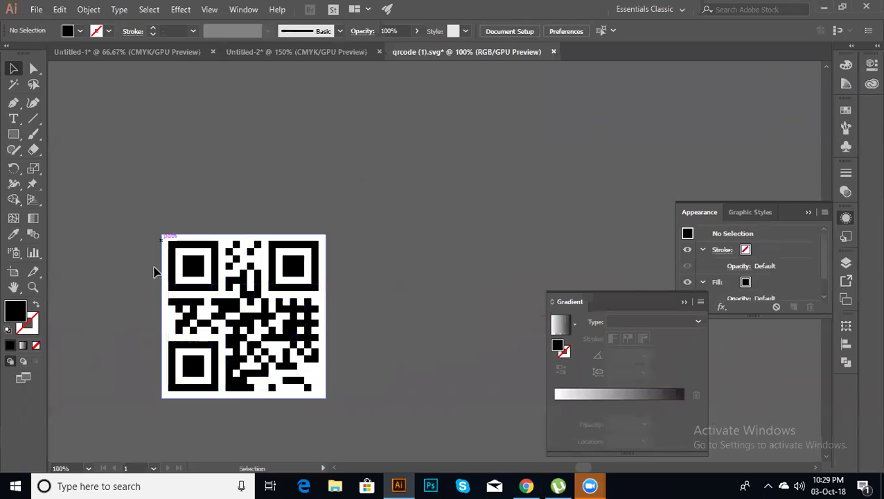
drag(163, 280, 464, 198)
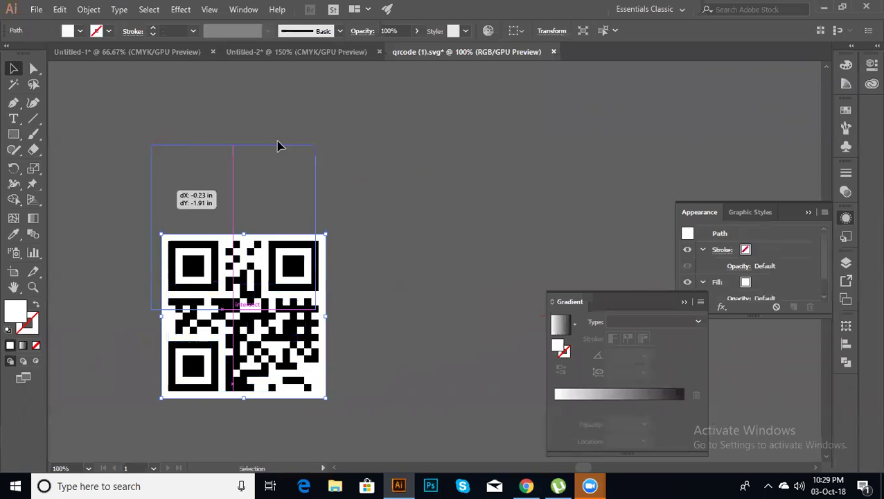
Select the black QR compound path and bring up its context menu.
click(201, 266)
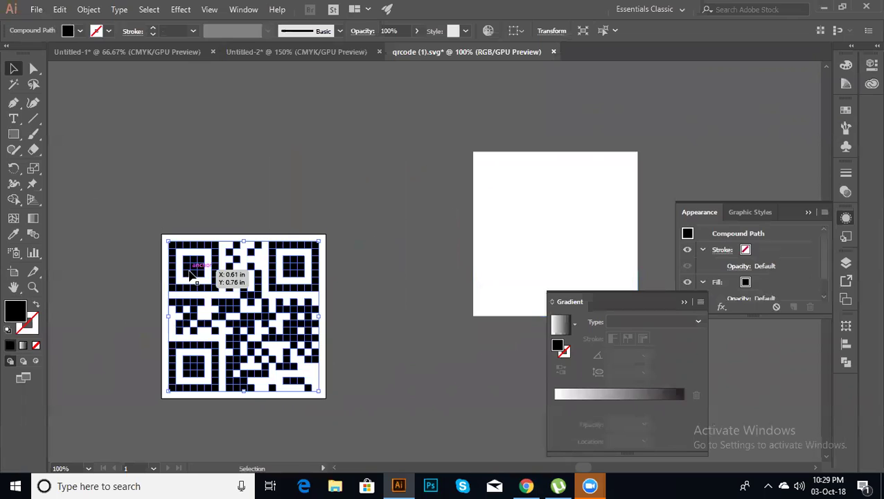
key(ctrl+equal)
key(ctrl+equal)
key(ctrl+equal)
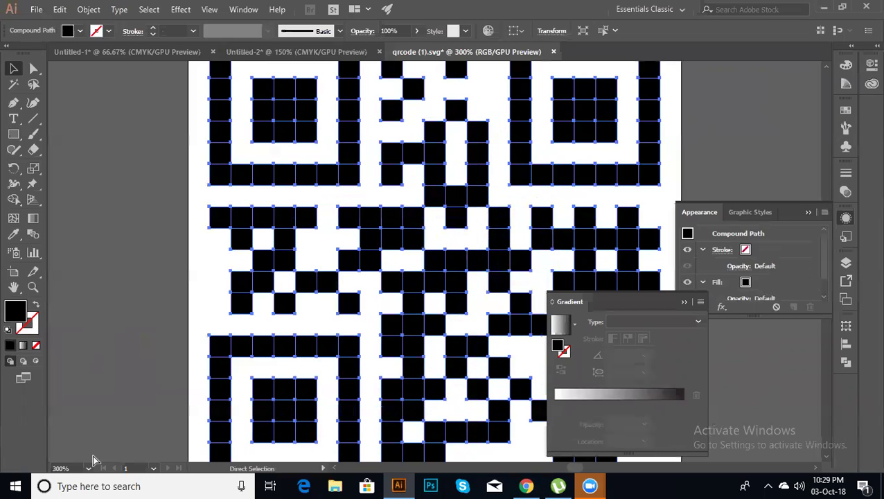
key(ctrl+minus)
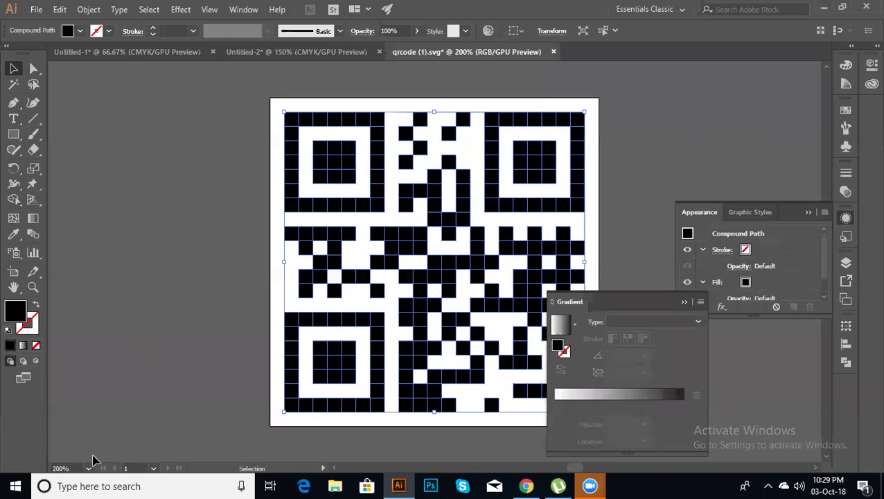
scroll(284, 320, up, 2)
scroll(284, 320, right, 2)
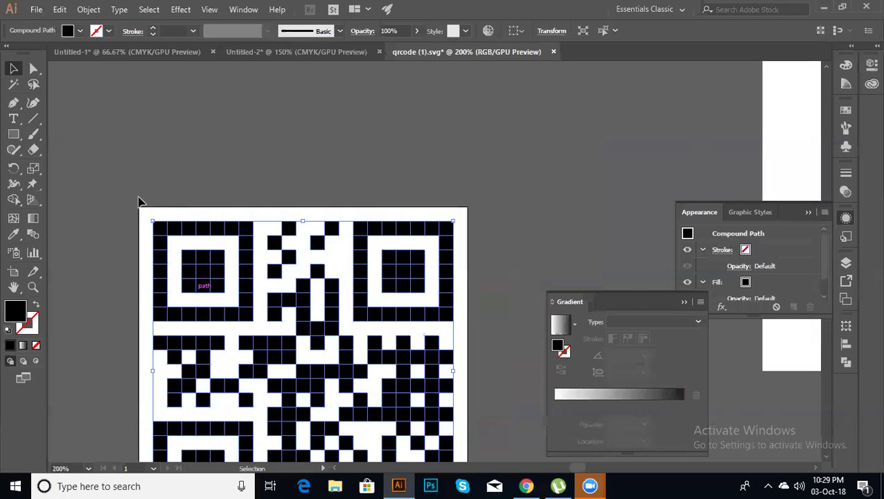
click(155, 215)
right_click(187, 268)
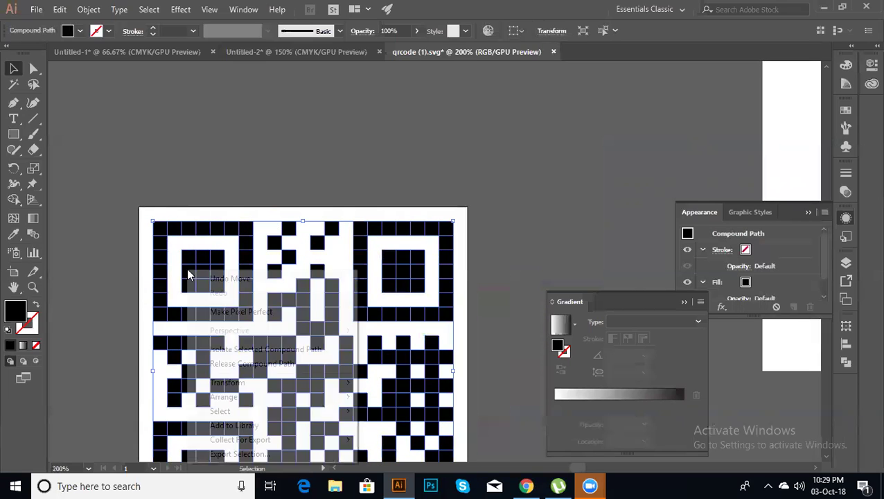
Release the compound path and fill the top-left eye centre teal #007E93.
click(234, 363)
click(172, 154)
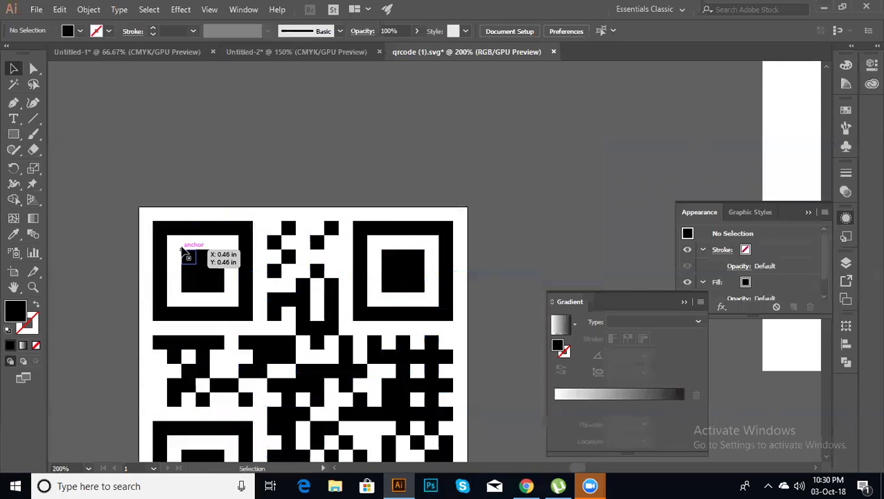
drag(172, 242, 230, 301)
click(81, 32)
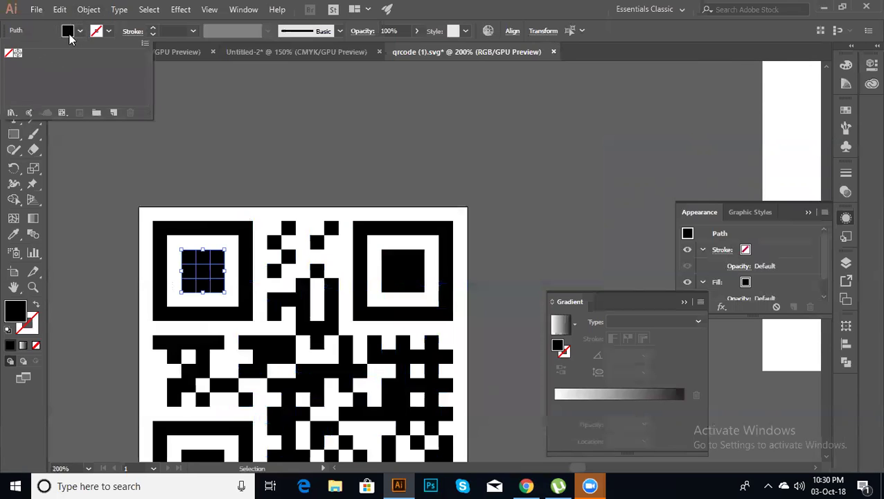
click(81, 32)
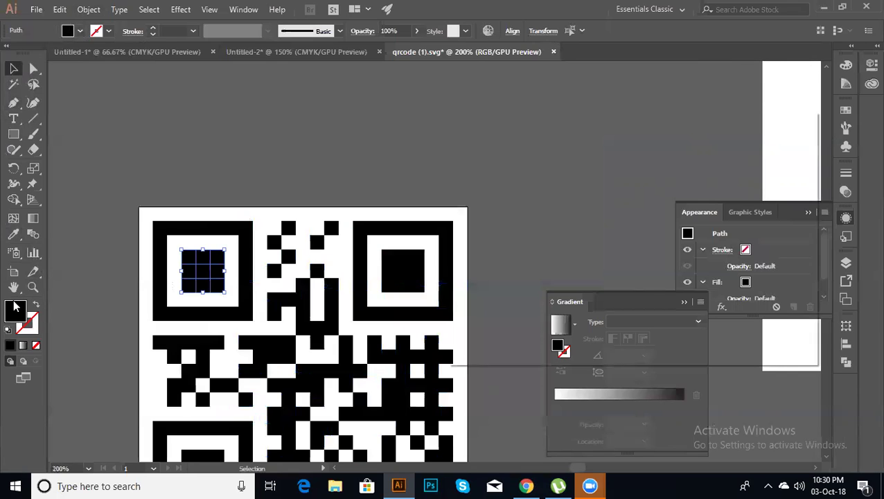
double_click(15, 306)
drag(533, 197, 635, 219)
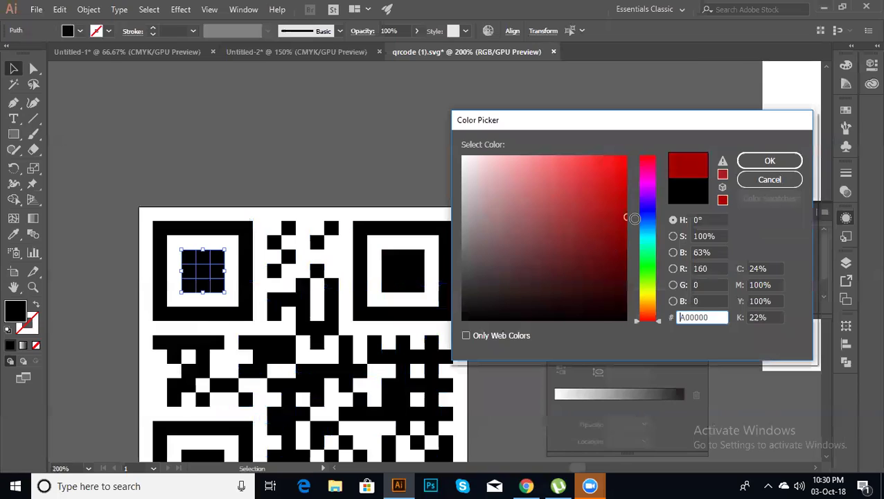
click(654, 236)
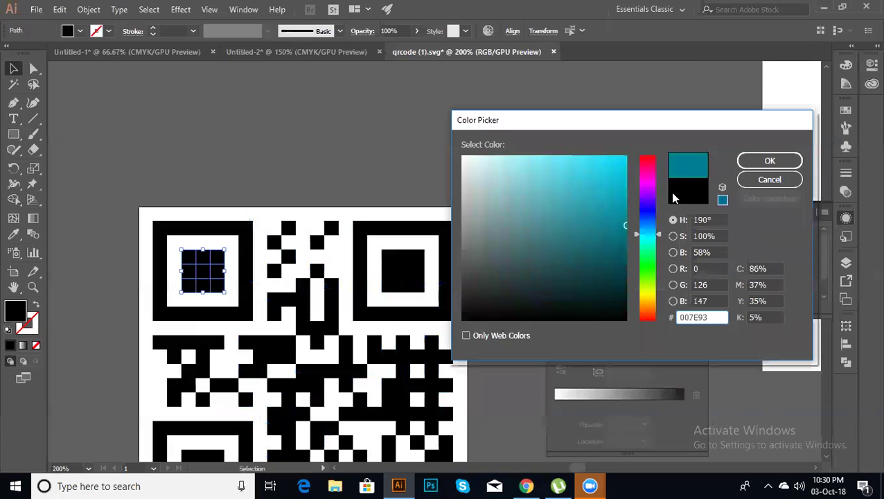
click(747, 161)
Eyedropper the teal onto the top-right and lower-left eye centres.
drag(380, 247, 437, 300)
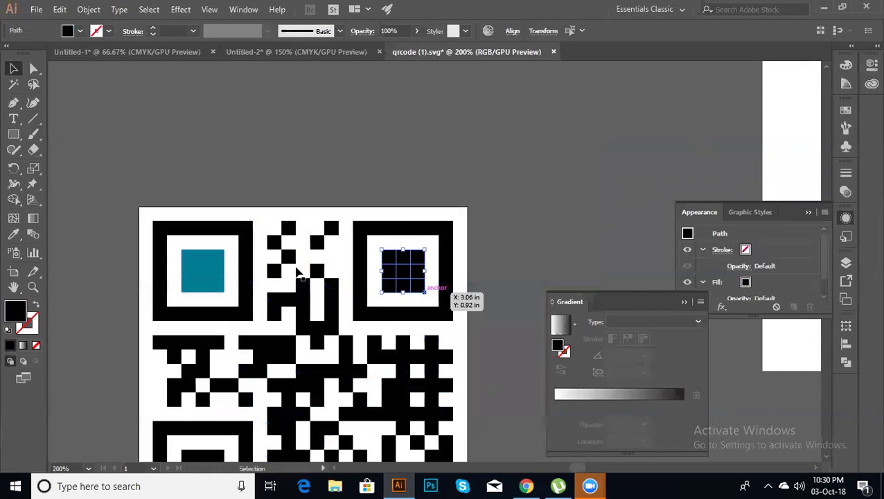
click(13, 234)
click(203, 254)
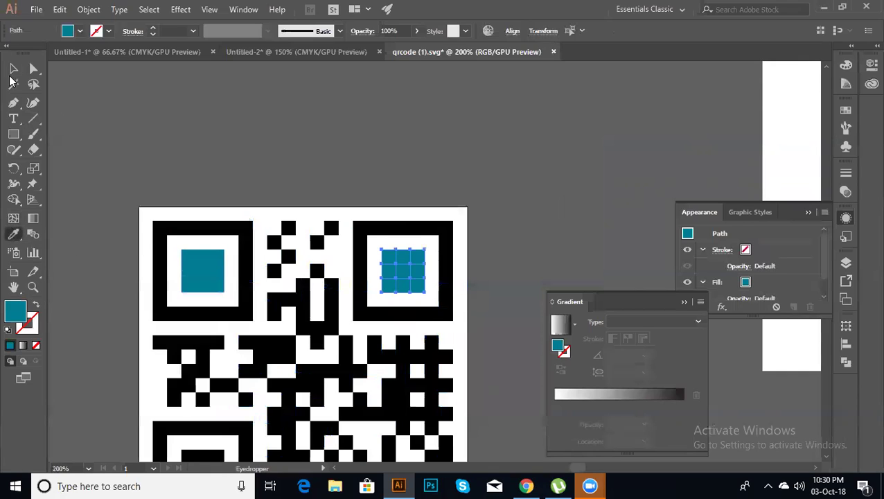
click(13, 69)
click(131, 290)
scroll(163, 326, down, 5)
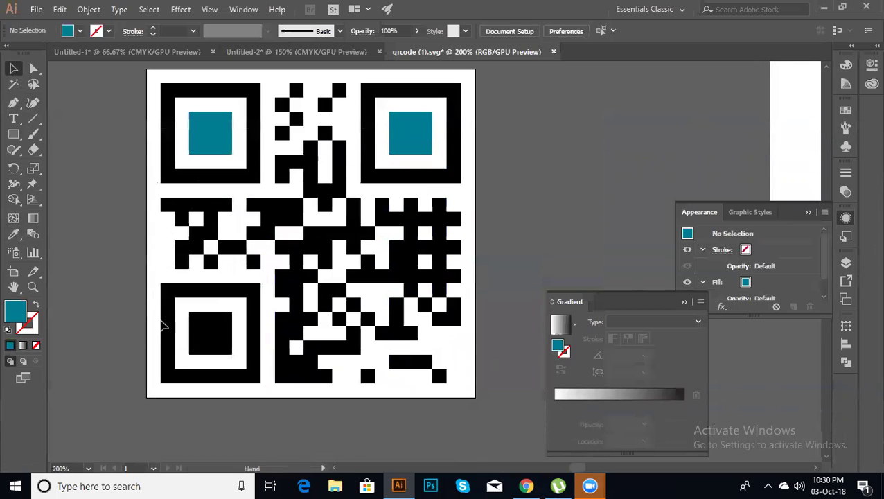
drag(220, 347, 239, 362)
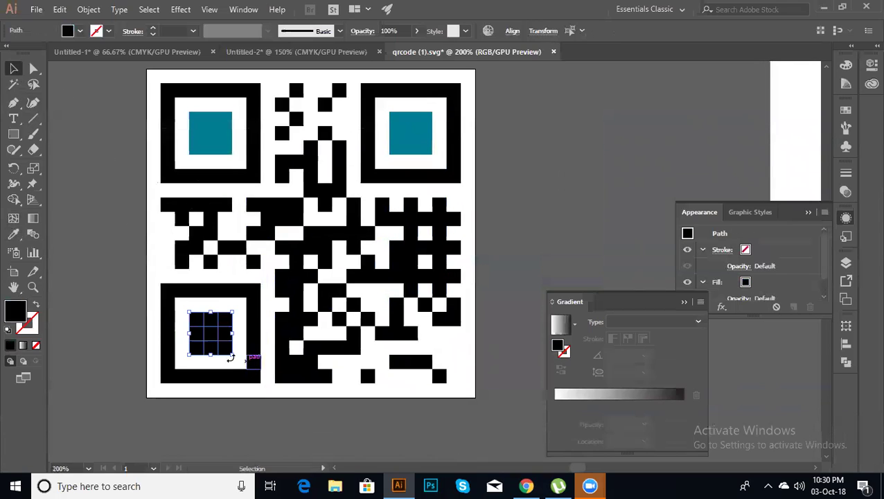
click(14, 234)
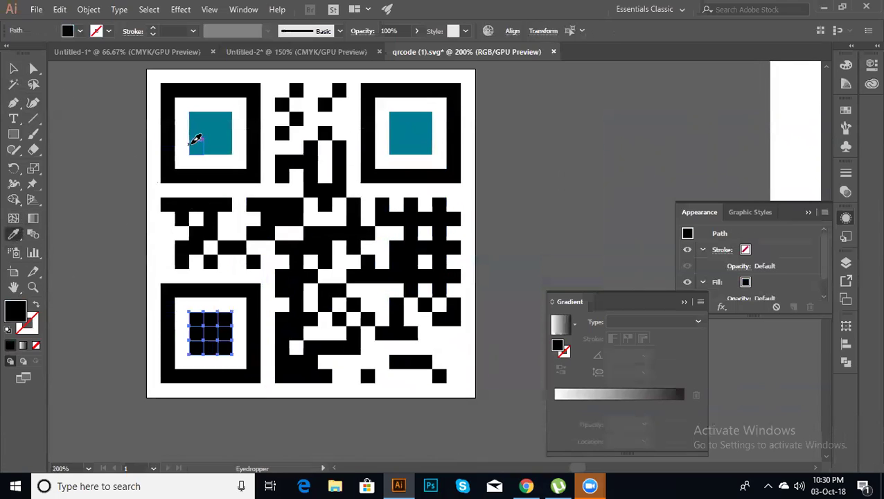
click(197, 139)
click(14, 69)
drag(128, 196, 115, 256)
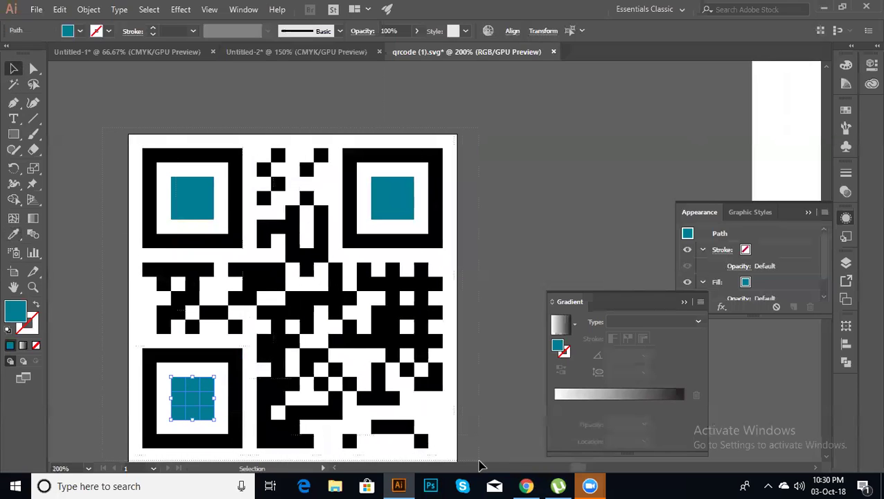
Copy the whole recoloured QR code and paste it into Untitled-1.
key(ctrl+a)
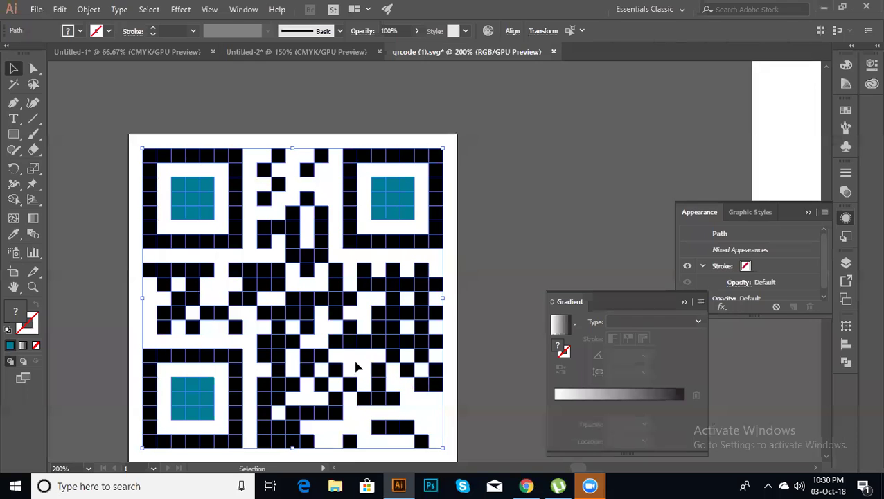
key(a)
key(v)
click(125, 52)
key(ctrl+v)
click(525, 247)
Zoom the Untitled-1 card to 100% around the pasted QR code.
drag(514, 203, 473, 327)
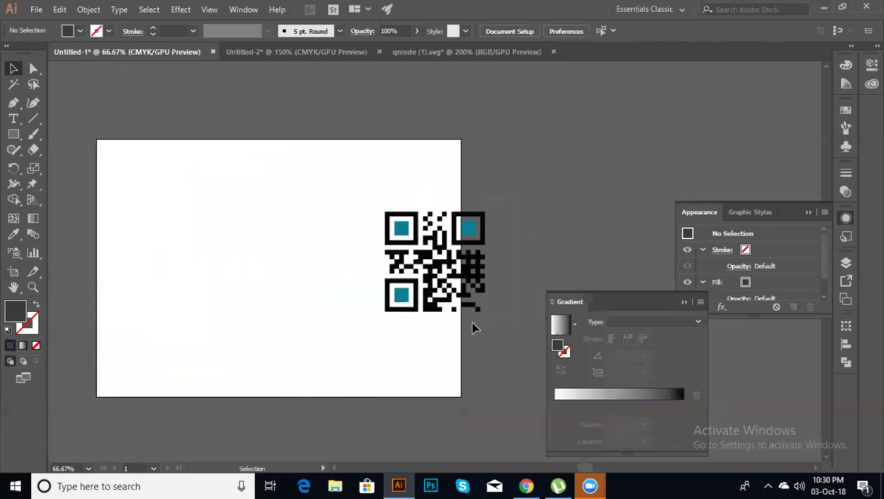
click(310, 349)
key(a)
key(ctrl+plus)
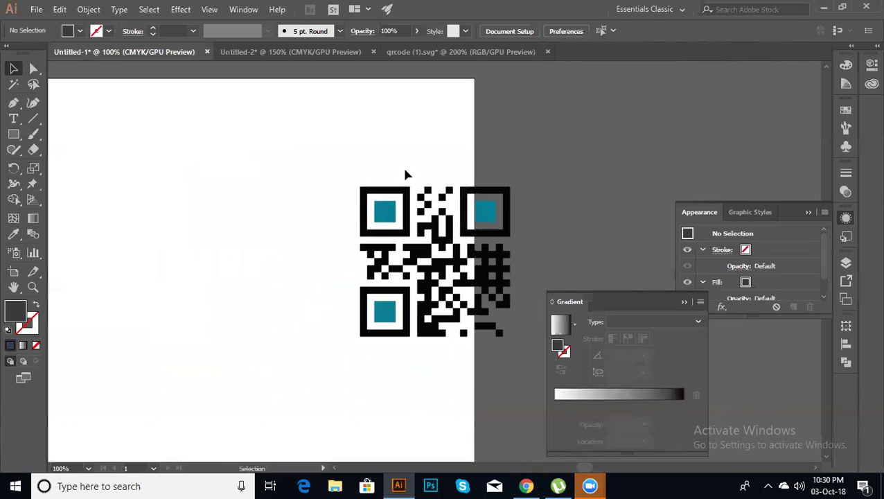
In the qrcode file, select the small cell beside the top-right eye.
click(488, 53)
click(448, 273)
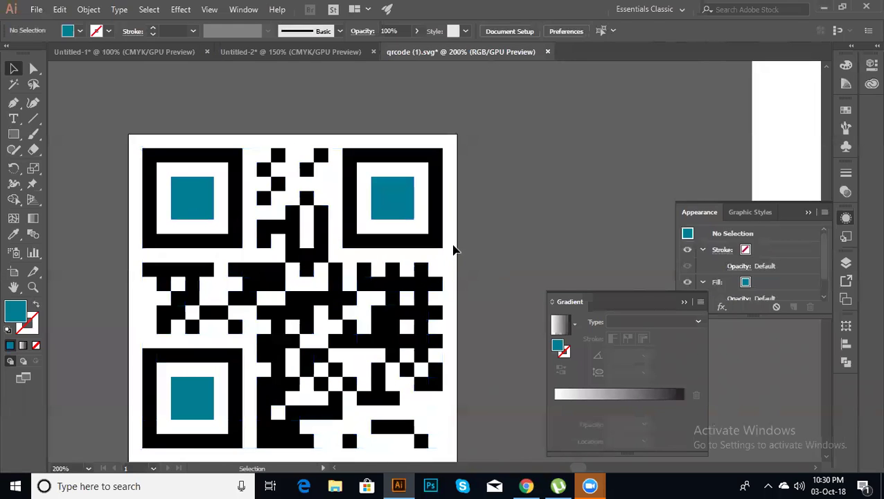
click(434, 240)
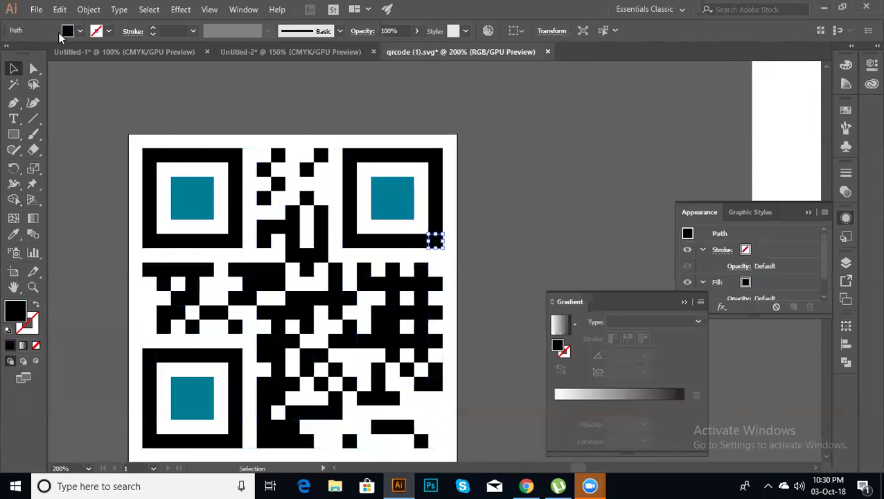
click(80, 31)
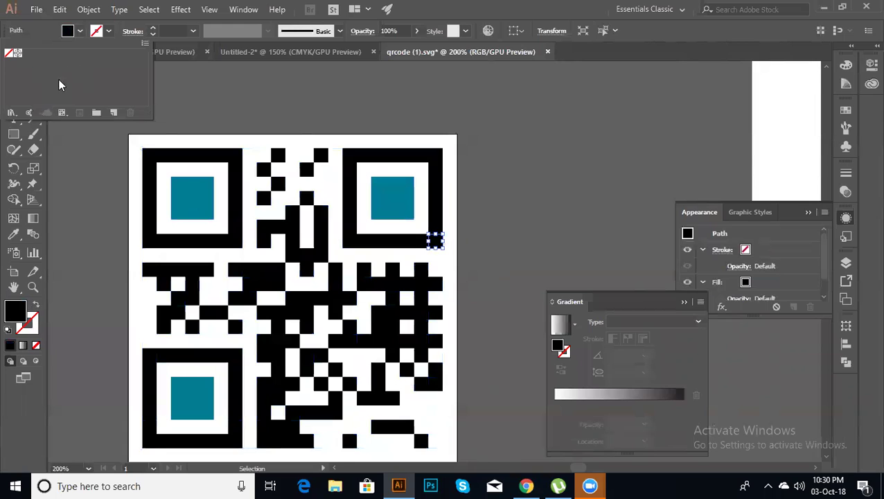
click(48, 302)
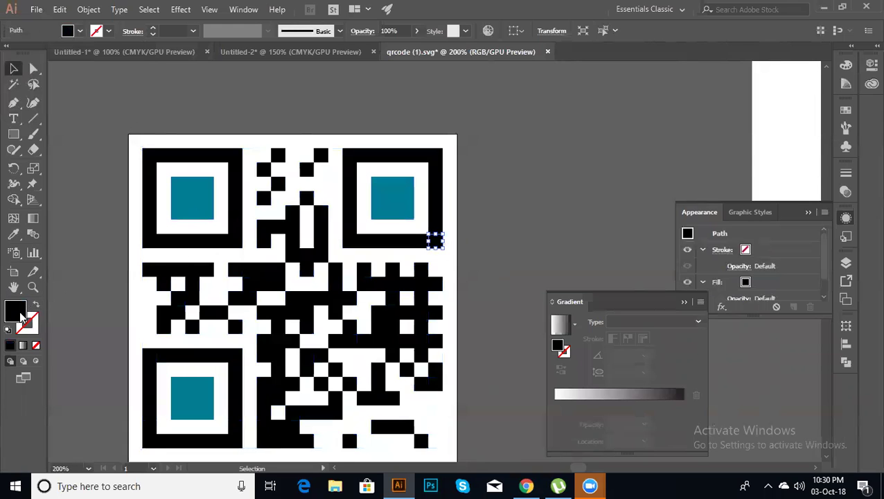
Fill the cell orange #FF8B00 via the Color Picker and return to Untitled-1.
double_click(20, 315)
click(566, 270)
click(555, 176)
mouse_move(548, 187)
mouse_down()
mouse_move(602, 253)
mouse_move(608, 288)
mouse_up()
click(647, 245)
mouse_move(646, 245)
mouse_down()
mouse_move(637, 165)
mouse_move(638, 305)
mouse_up()
click(612, 203)
click(616, 156)
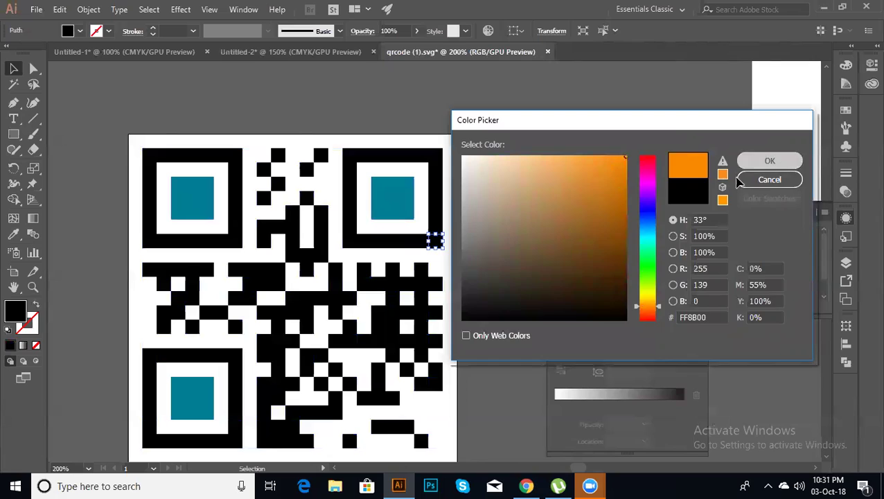
click(769, 160)
click(516, 248)
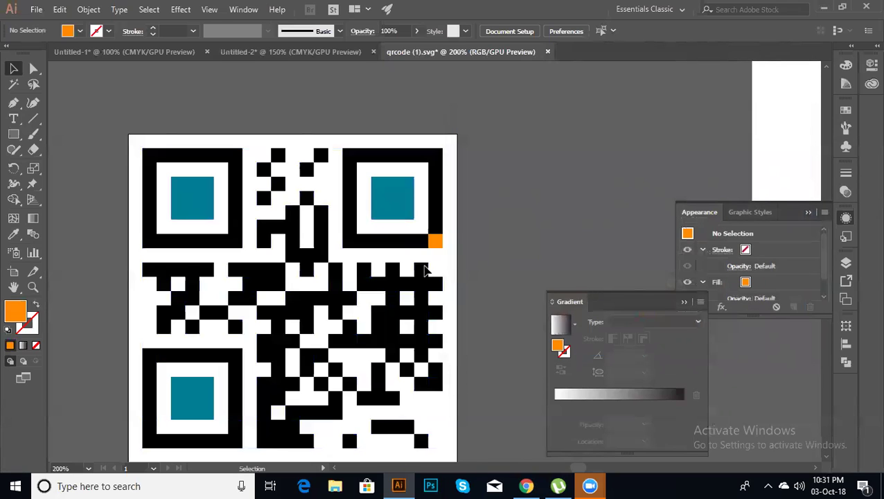
click(115, 53)
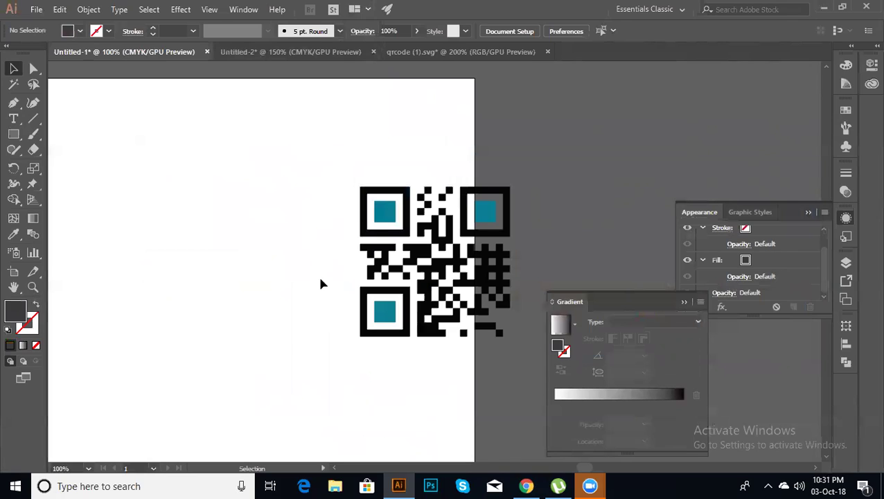
Delete the QR code from the card and zoom out to the whole artboard.
drag(333, 188, 523, 371)
key(Delete)
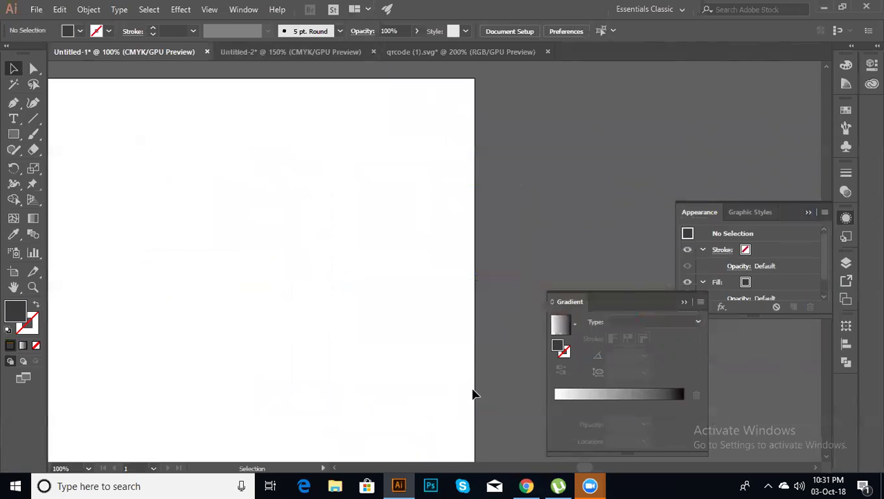
key(ctrl+minus)
key(ctrl+minus)
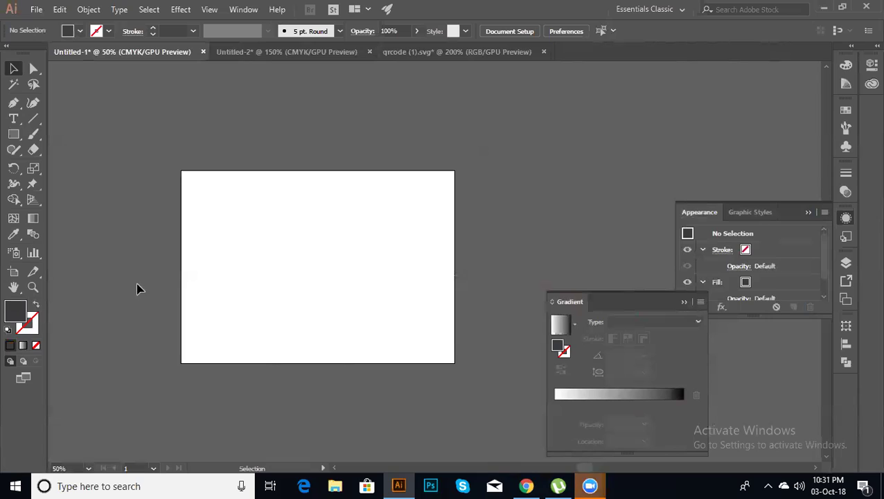
drag(156, 263, 175, 340)
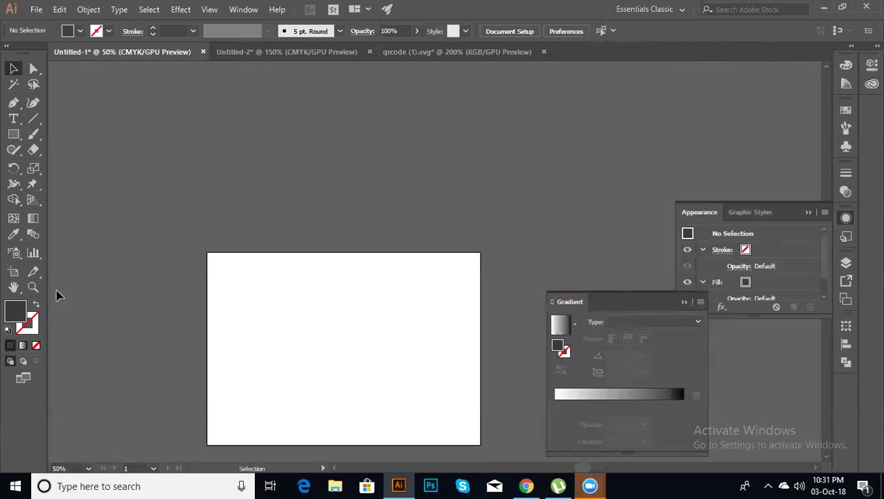
Draw four dark practice rectangles of varying sizes around the card.
drag(116, 166, 277, 315)
drag(323, 183, 330, 352)
key(ctrl+z)
drag(341, 183, 401, 290)
drag(535, 146, 485, 316)
drag(310, 368, 366, 384)
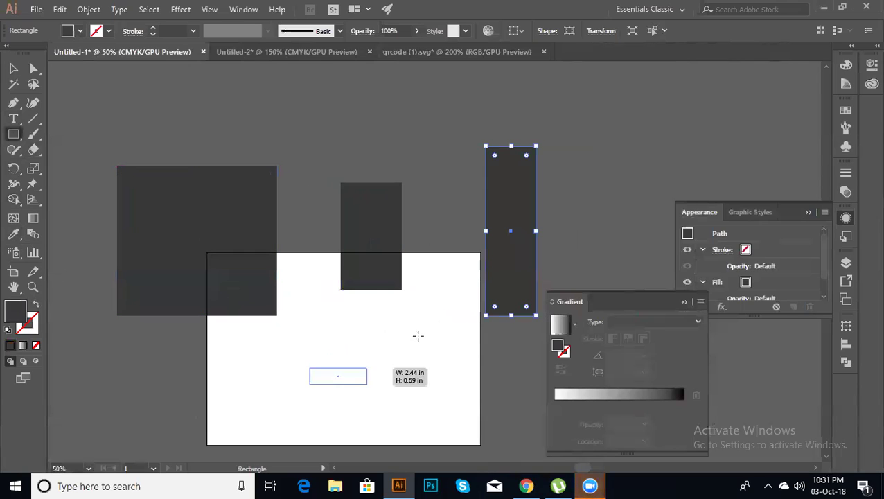
drag(418, 336, 422, 327)
mouse_move(438, 216)
mouse_down()
mouse_move(453, 371)
mouse_move(478, 372)
mouse_up()
key(ctrl+z)
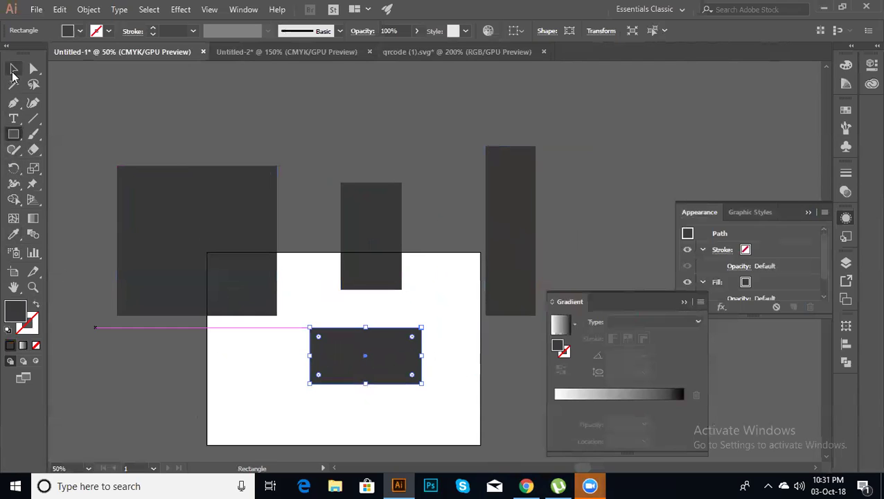
Marquee-select all four practice rectangles and delete them.
click(13, 69)
click(118, 172)
mouse_move(93, 149)
mouse_down()
mouse_move(514, 395)
mouse_move(476, 320)
mouse_up()
click(432, 227)
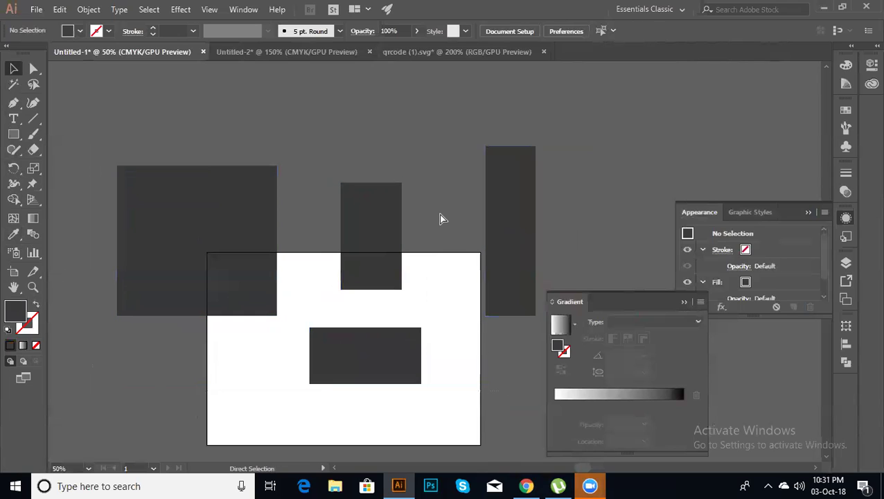
key(ctrl+plus)
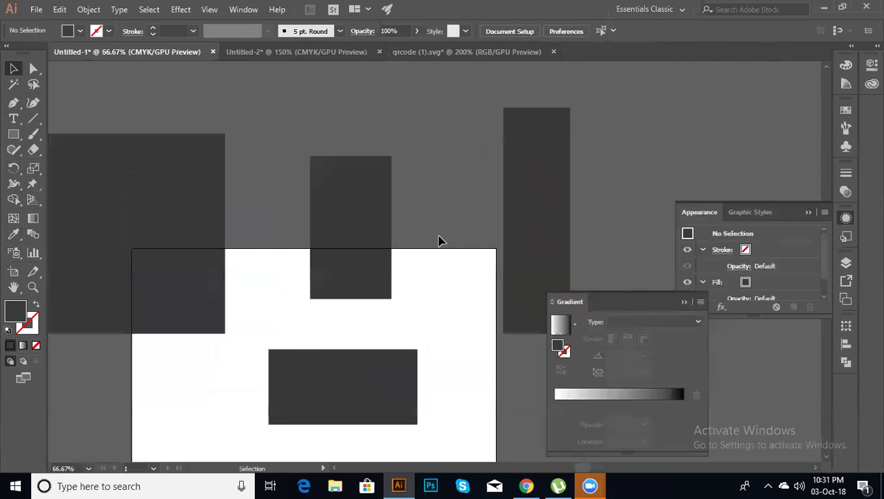
key(ctrl+minus)
drag(113, 141, 496, 369)
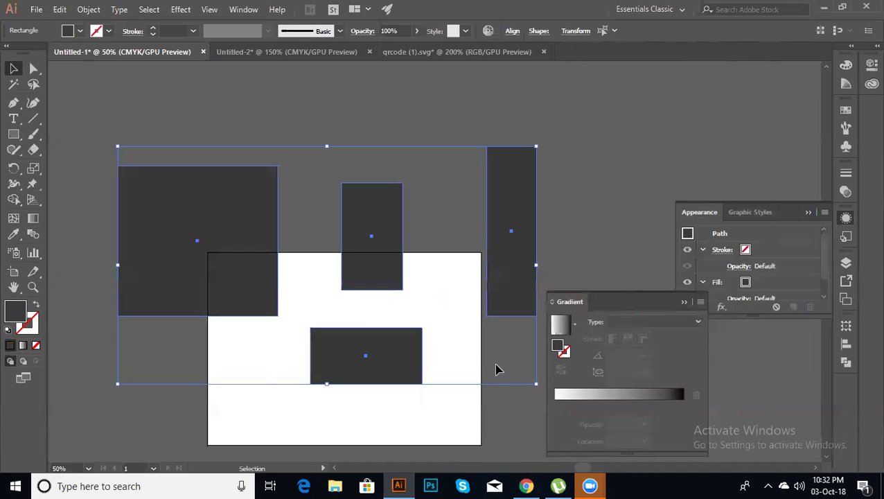
key(Delete)
Draw a large dark rectangle on the canvas.
click(13, 135)
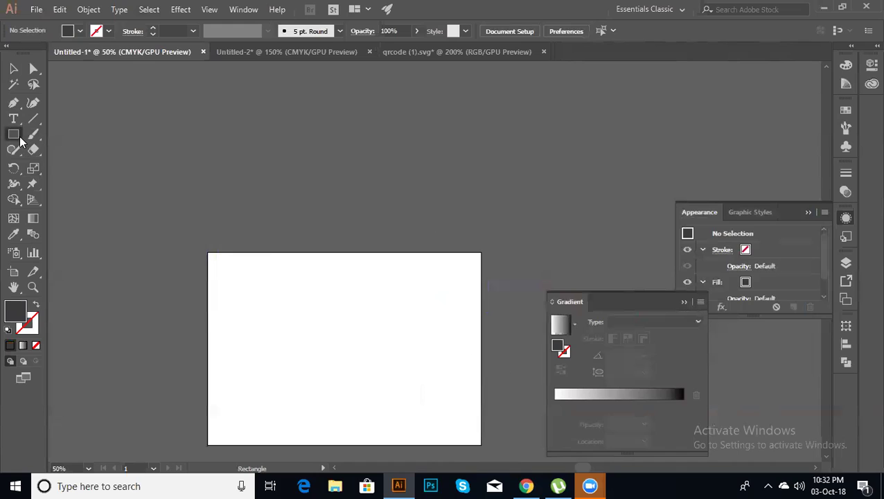
scroll(155, 232, up, 3)
drag(155, 232, 417, 388)
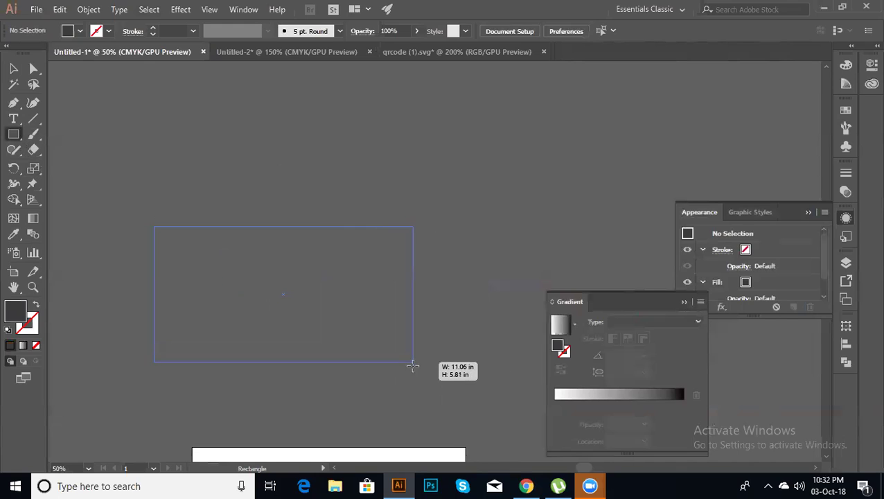
Draw a blue hexagon overlapping the rectangle's top edge and select both shapes.
drag(13, 135, 62, 180)
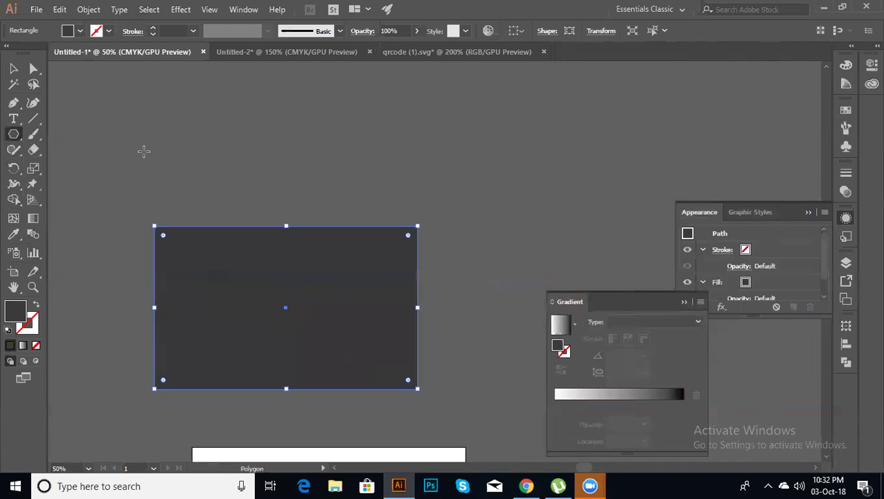
drag(148, 151, 266, 244)
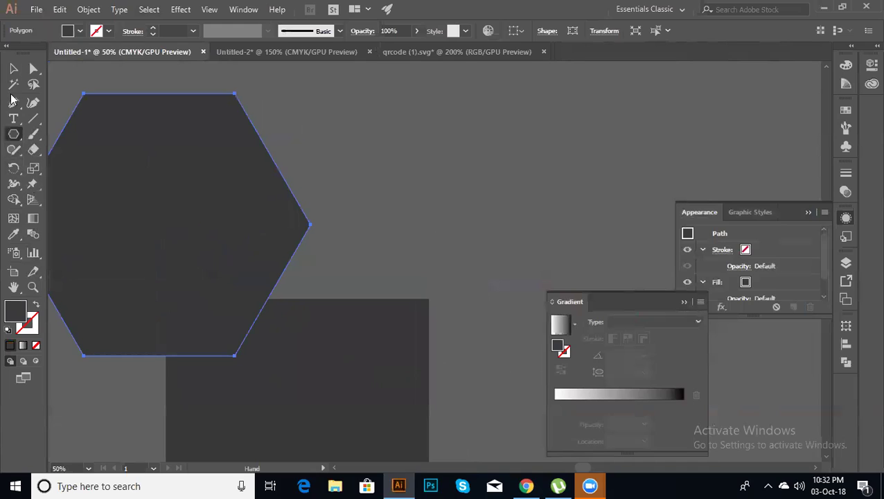
click(80, 32)
click(88, 63)
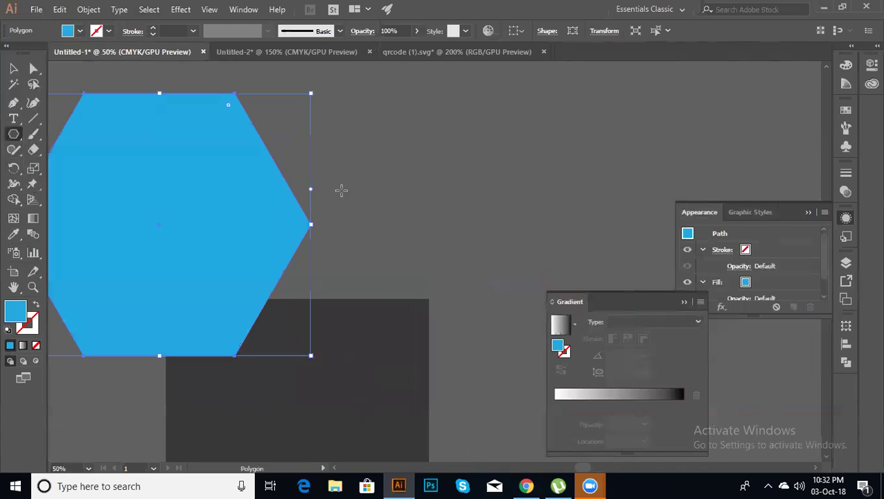
click(13, 68)
drag(161, 236, 287, 229)
click(444, 294)
drag(385, 306, 375, 134)
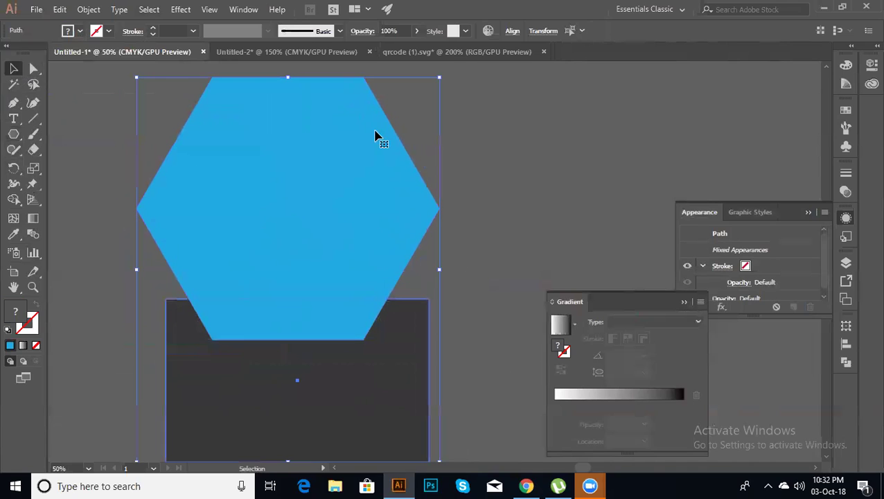
click(512, 30)
Centre the hexagon and dark rectangle horizontally, then select both shapes.
click(406, 68)
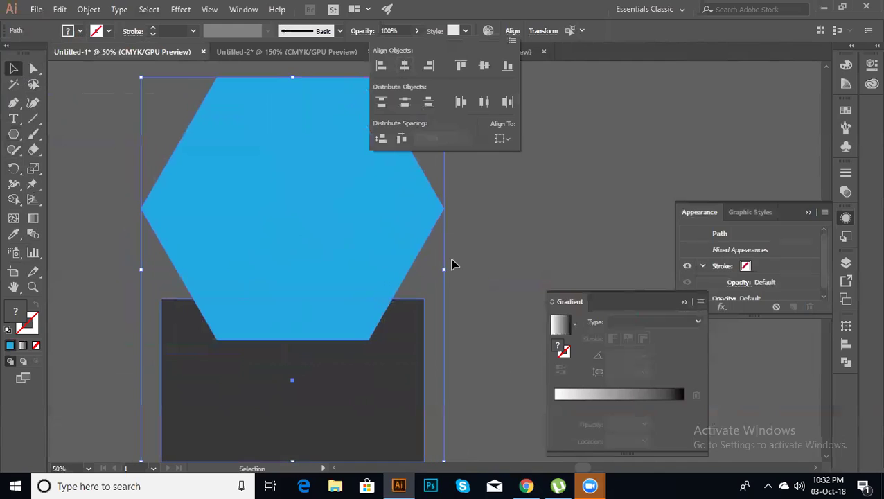
click(478, 283)
scroll(395, 295, up, 1)
scroll(388, 291, down, 2)
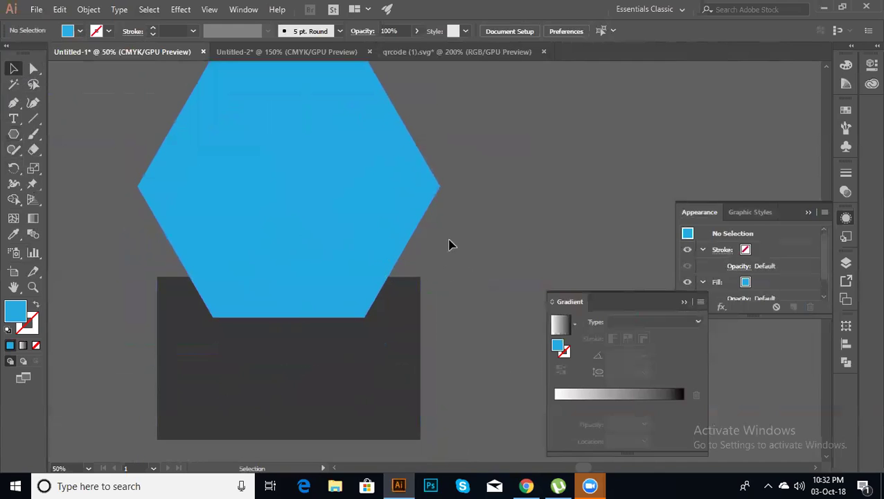
drag(449, 244, 268, 389)
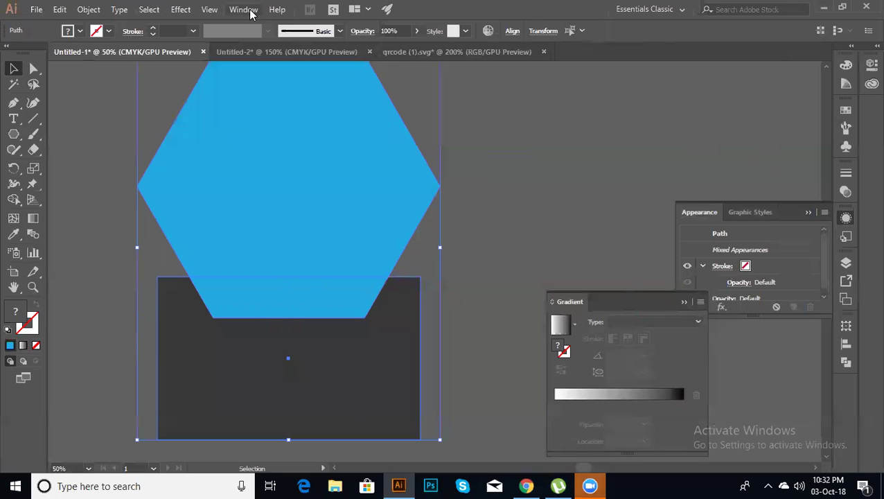
Divide the two shapes with the Pathfinder panel and ungroup the resulting pieces.
click(246, 10)
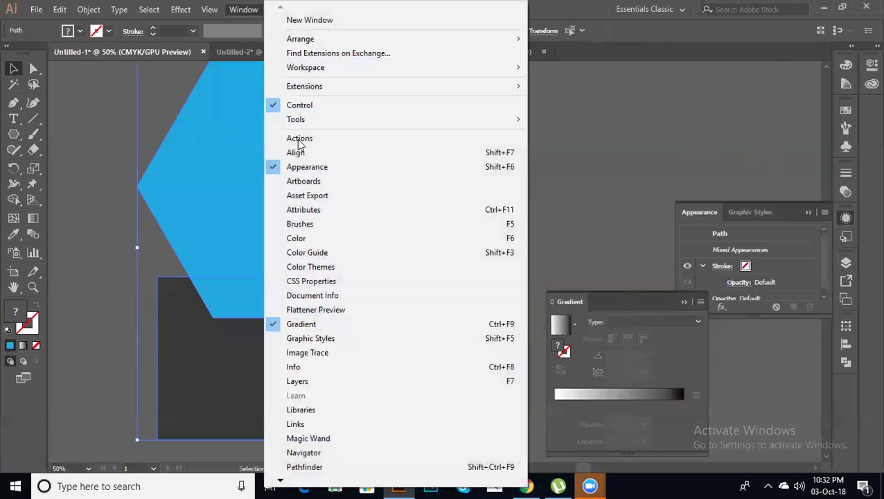
click(299, 469)
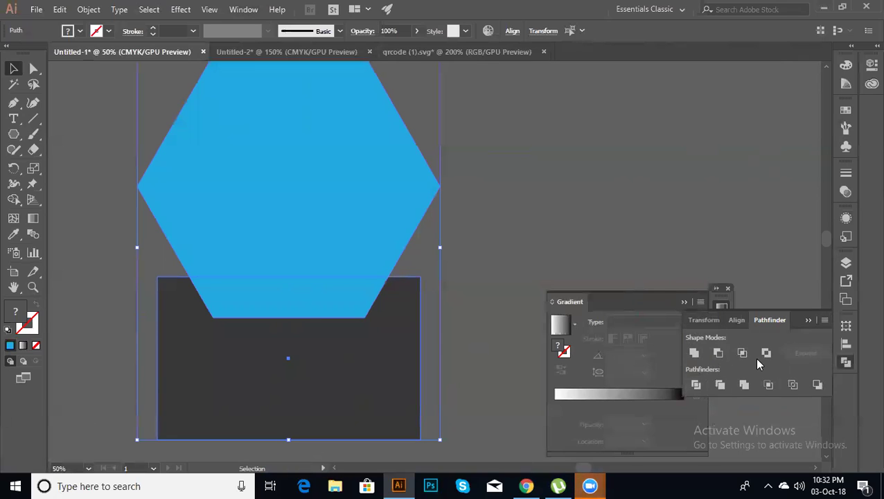
click(696, 385)
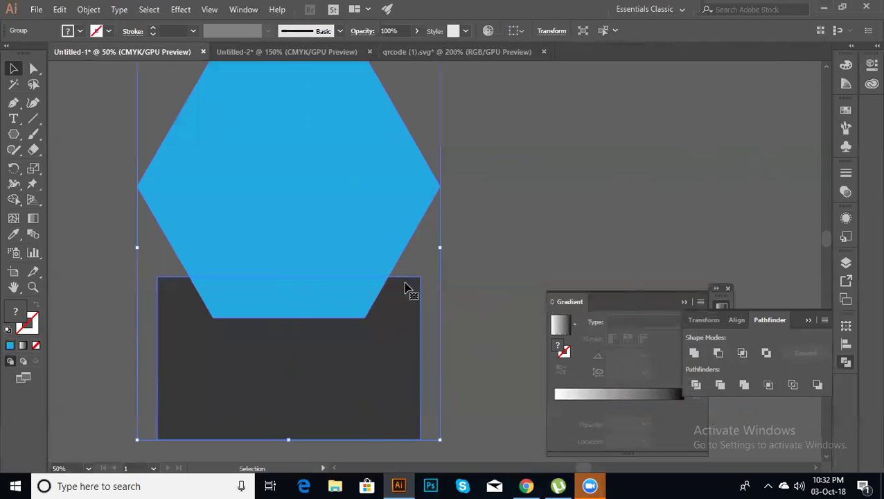
right_click(301, 231)
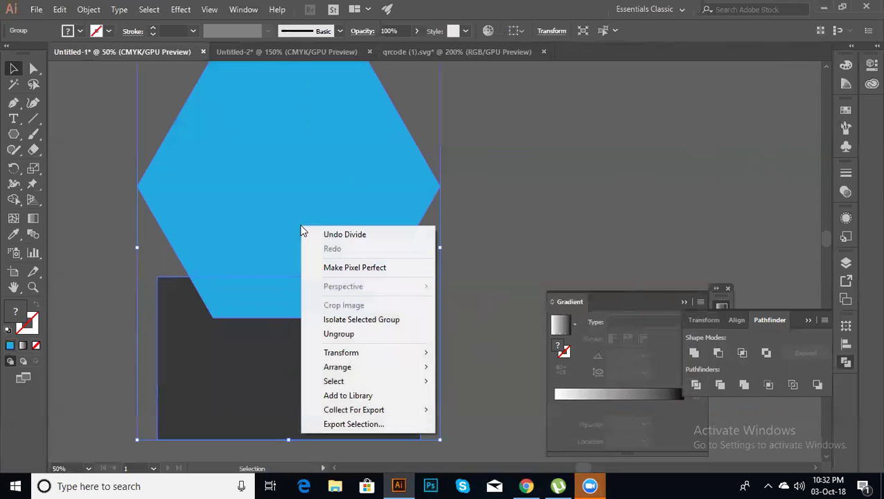
click(349, 334)
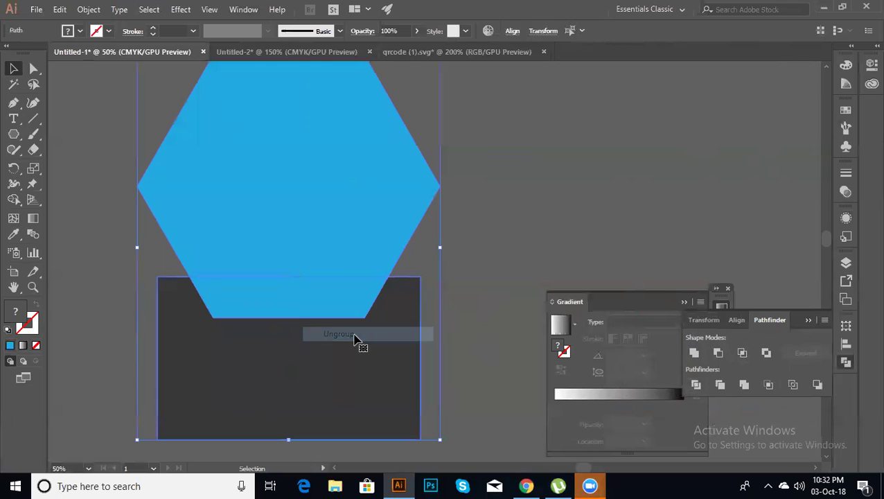
Pull the hexagon and blue trapezoid away from the rectangle to reveal the notched dark shape.
key(ctrl+minus)
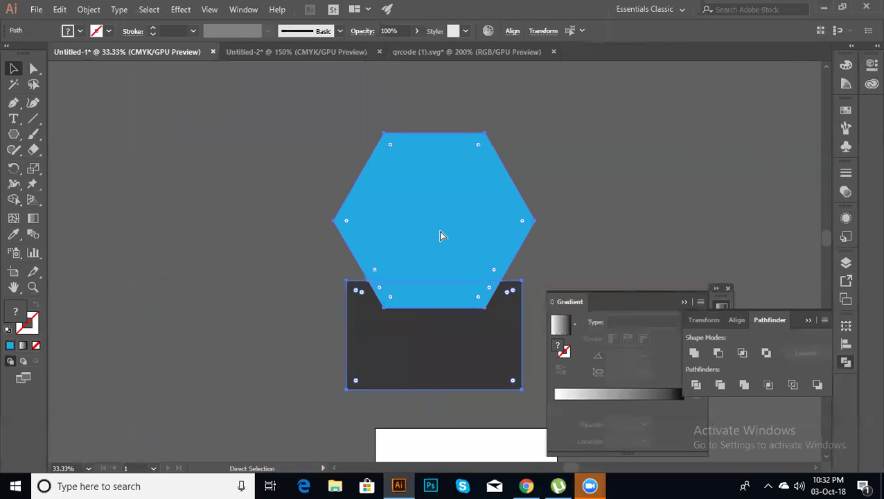
drag(365, 244, 258, 278)
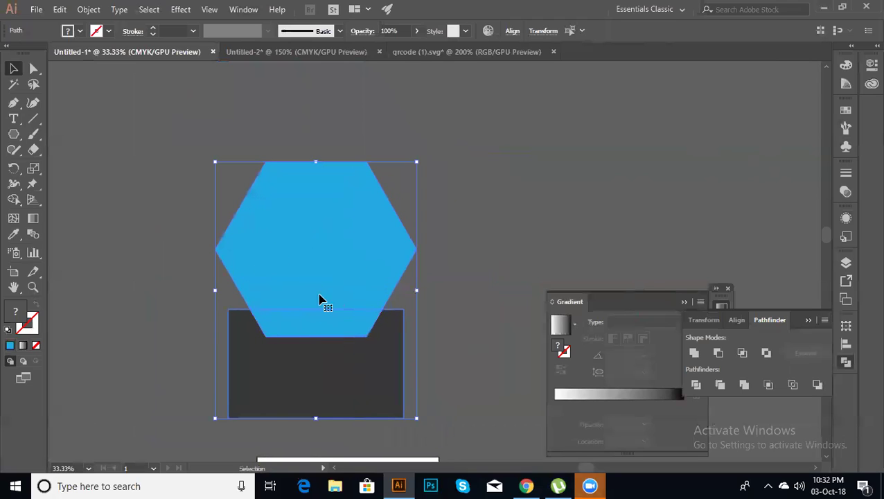
click(465, 221)
drag(350, 260, 540, 205)
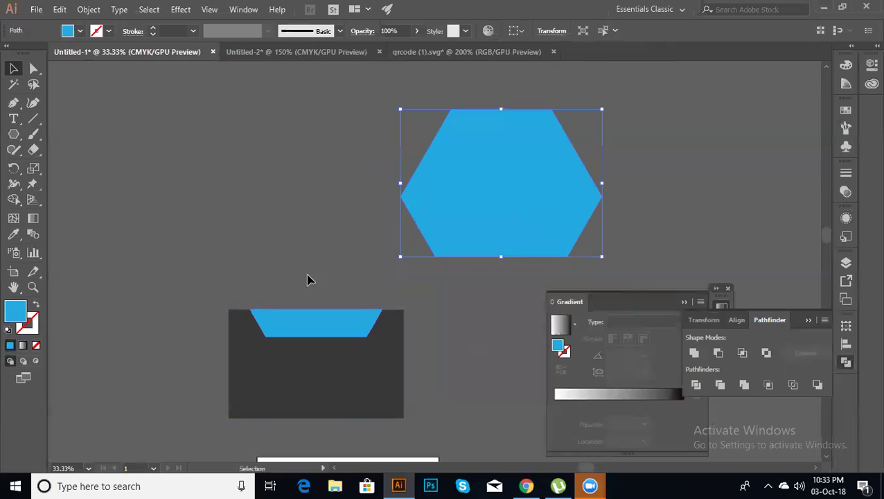
drag(358, 331, 242, 215)
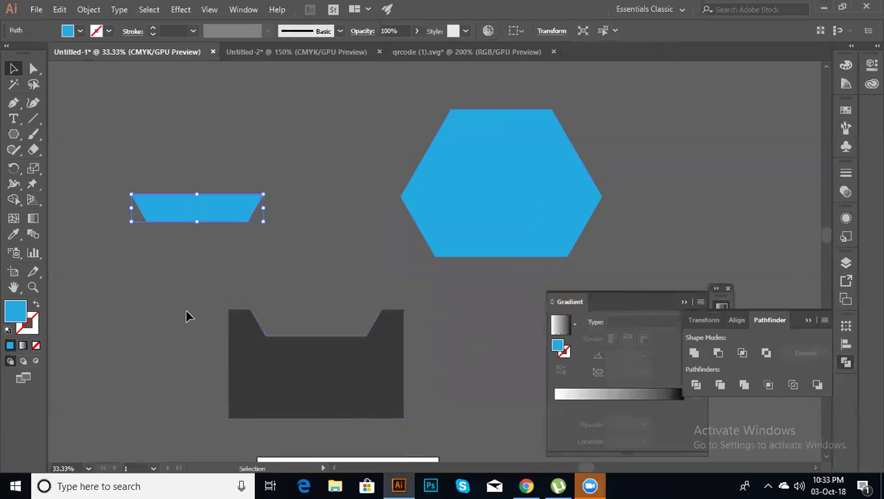
click(197, 242)
drag(191, 210, 174, 269)
drag(416, 214, 430, 203)
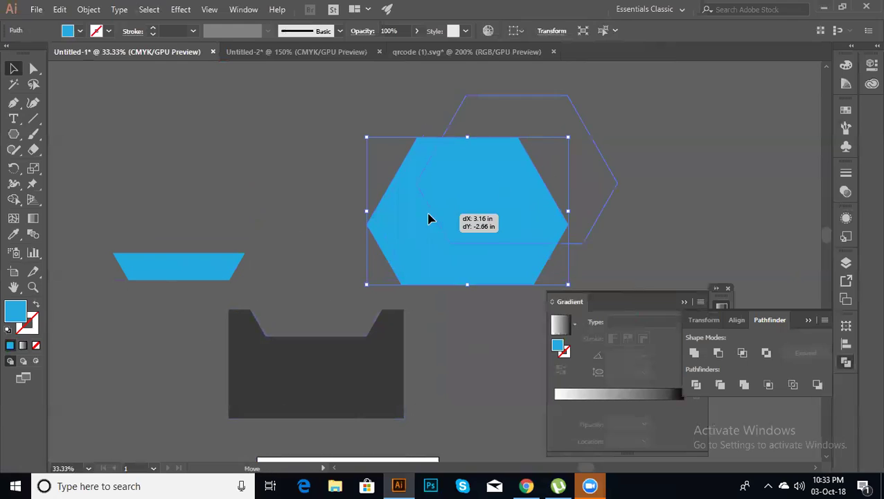
Marquee-select the three divided pieces and delete them.
click(326, 281)
drag(160, 203, 467, 424)
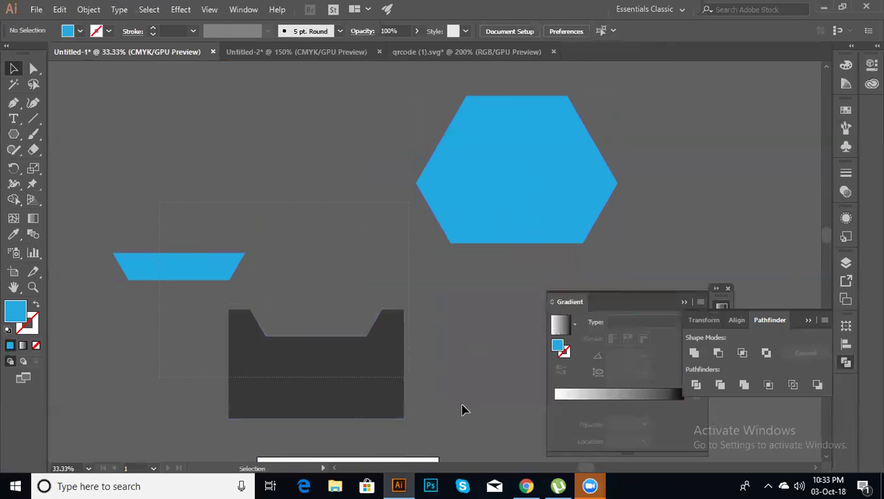
key(Delete)
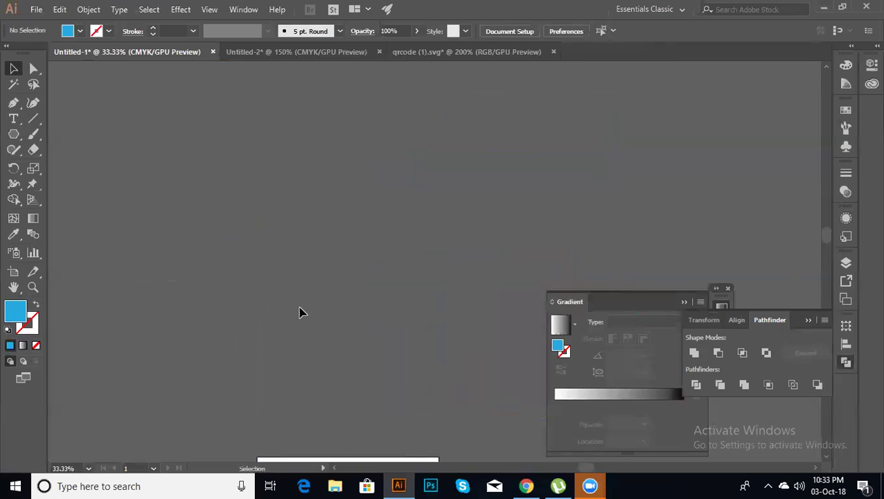
Restore the deleted pieces, overlap the trapezoid and hexagon on the dark shape, and Unite all three.
key(ctrl+z)
click(105, 273)
mouse_move(154, 269)
mouse_down()
mouse_move(208, 356)
mouse_move(188, 366)
mouse_up()
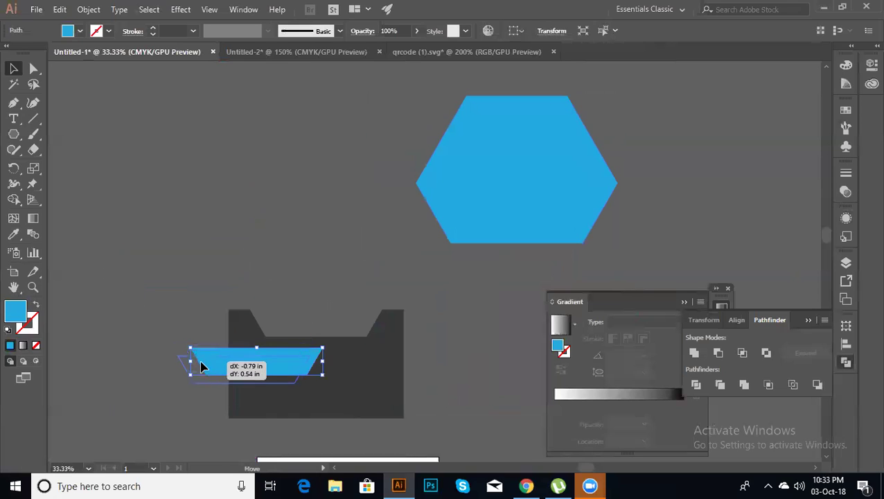
drag(509, 229, 396, 376)
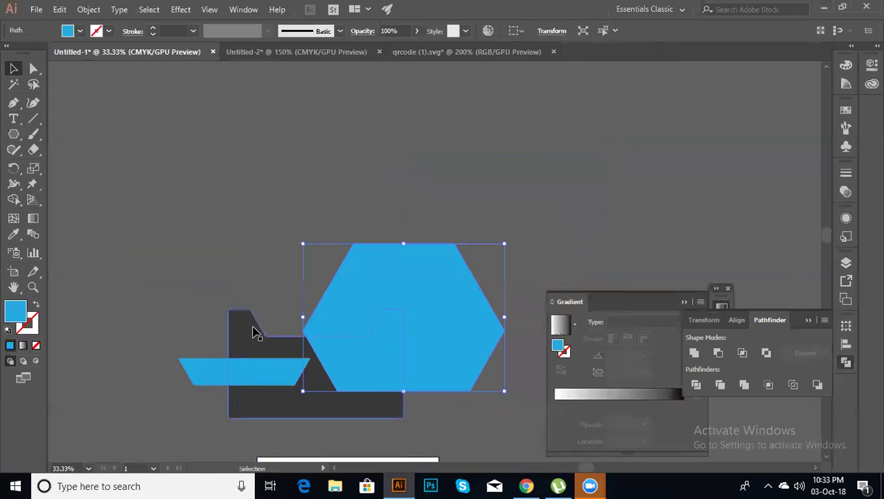
click(187, 255)
key(ctrl+a)
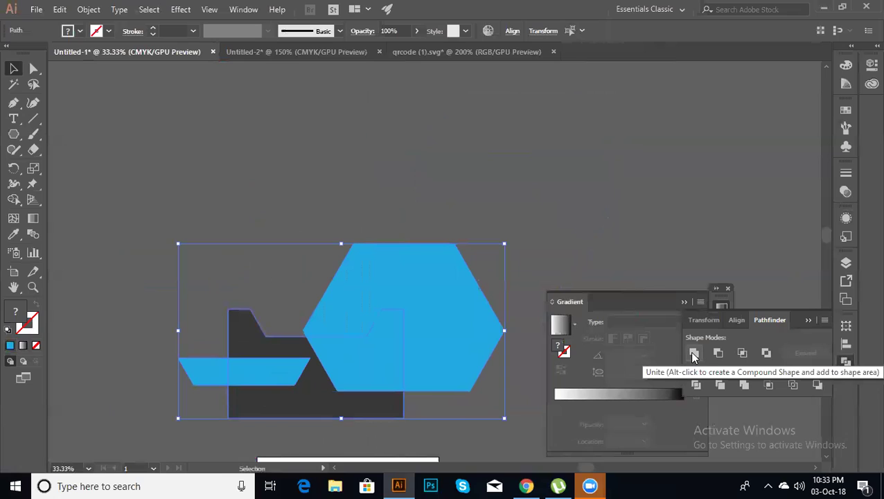
click(693, 353)
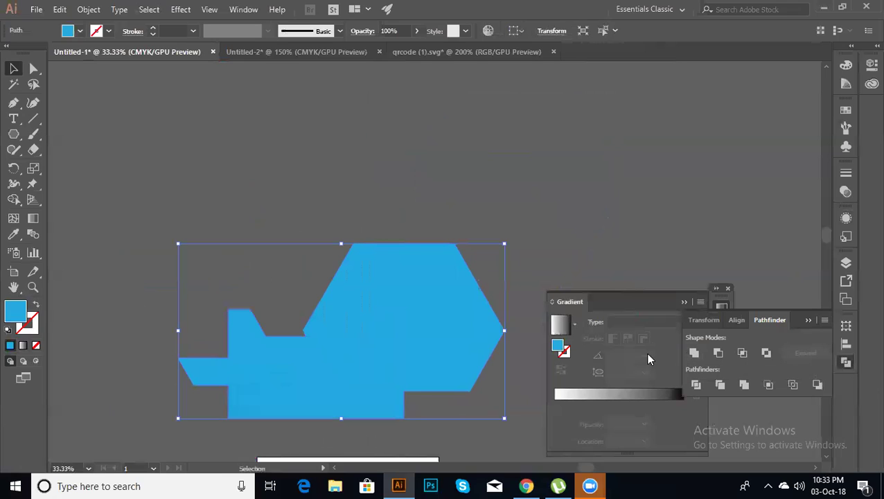
Move the merged blue shape down and to the left, then reselect it.
click(305, 211)
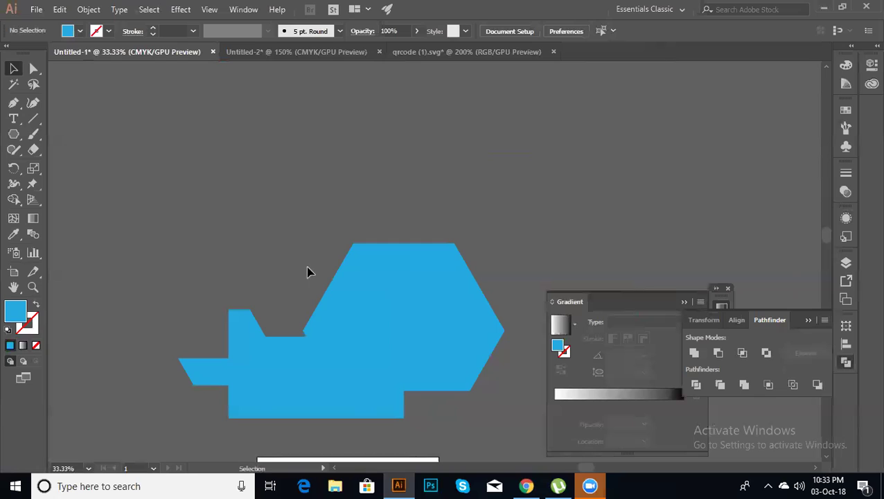
click(305, 357)
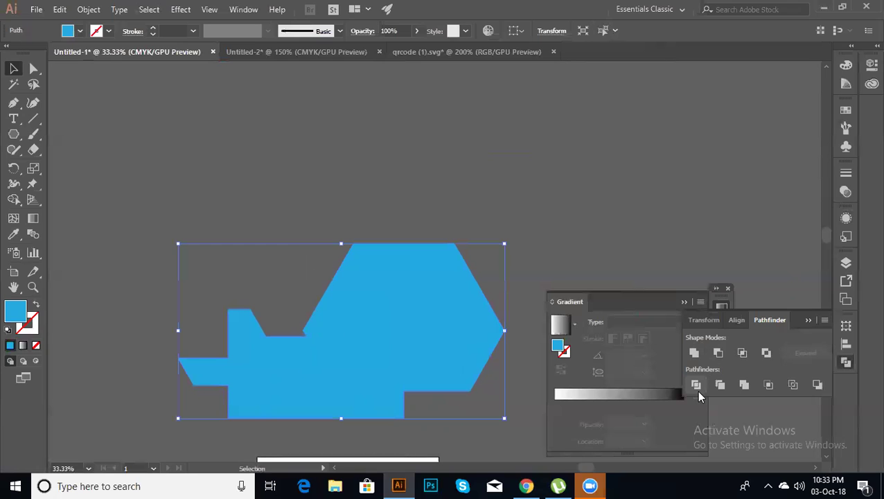
mouse_move(405, 291)
mouse_down()
mouse_move(349, 377)
mouse_move(325, 310)
mouse_up()
click(249, 192)
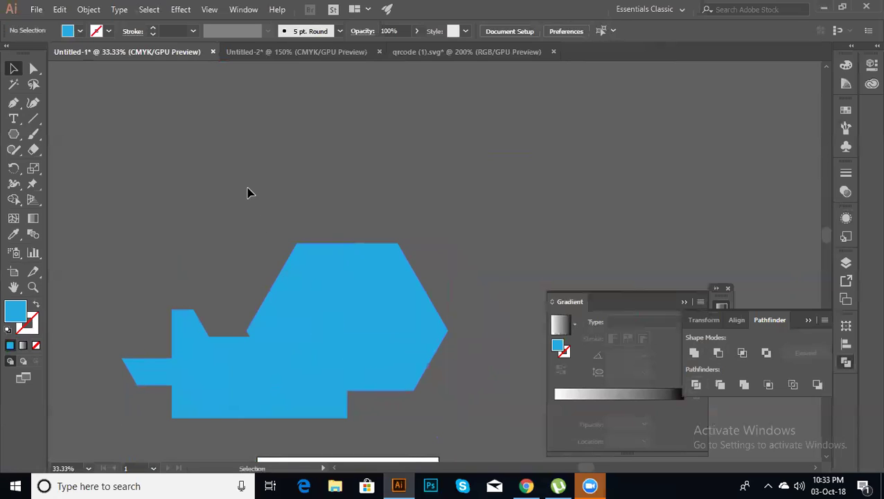
scroll(252, 284, up, 3)
click(378, 400)
Delete the merged shape and draw three blue rectangles on the canvas.
key(Delete)
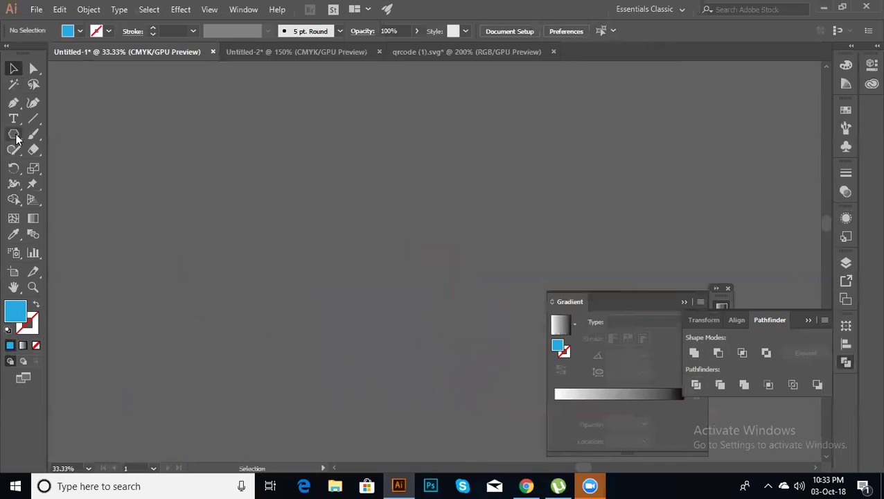
drag(14, 134, 51, 135)
drag(226, 183, 320, 282)
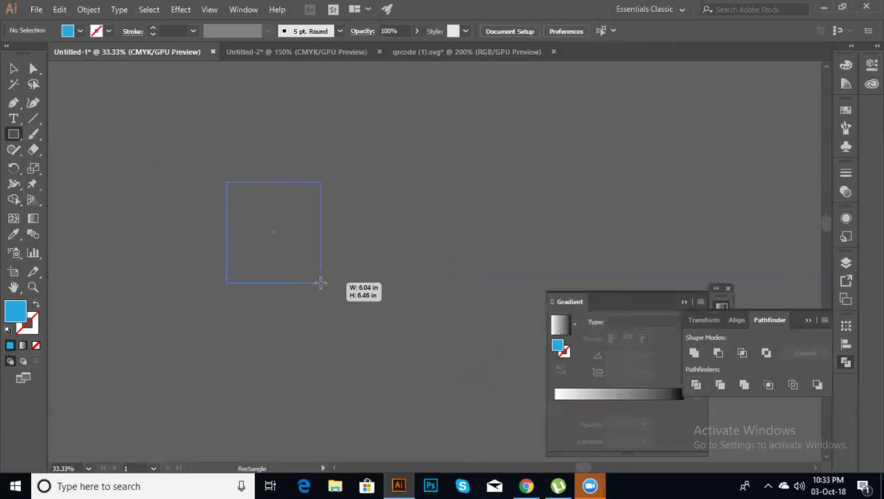
drag(435, 190, 505, 305)
drag(320, 309, 403, 383)
Overlap the third rectangle on the first, try Minus Front on the pair, and undo it.
click(13, 68)
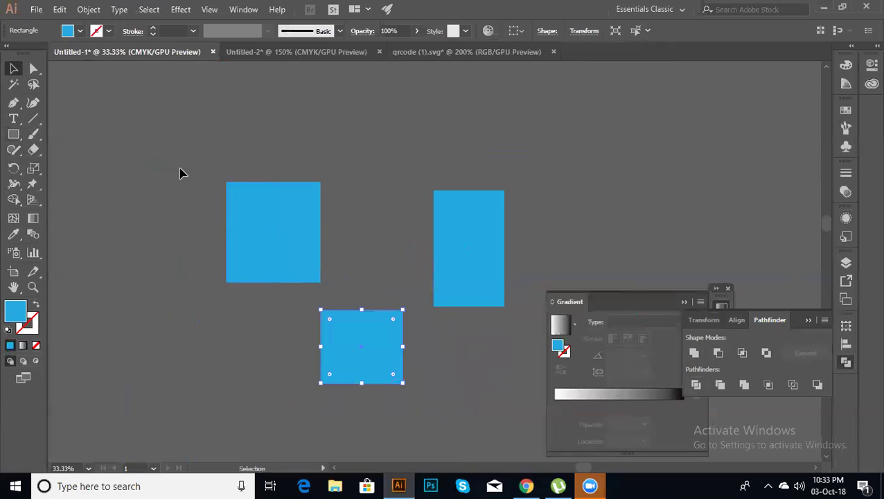
drag(361, 345, 311, 261)
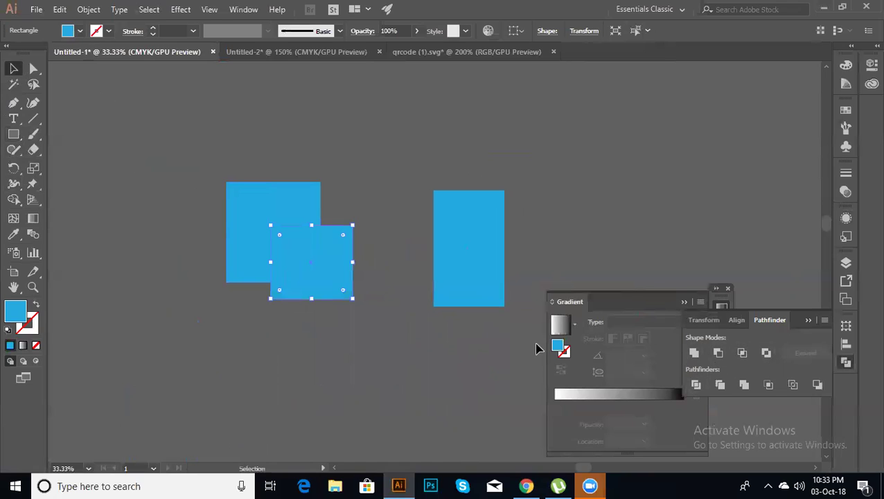
drag(222, 176, 277, 235)
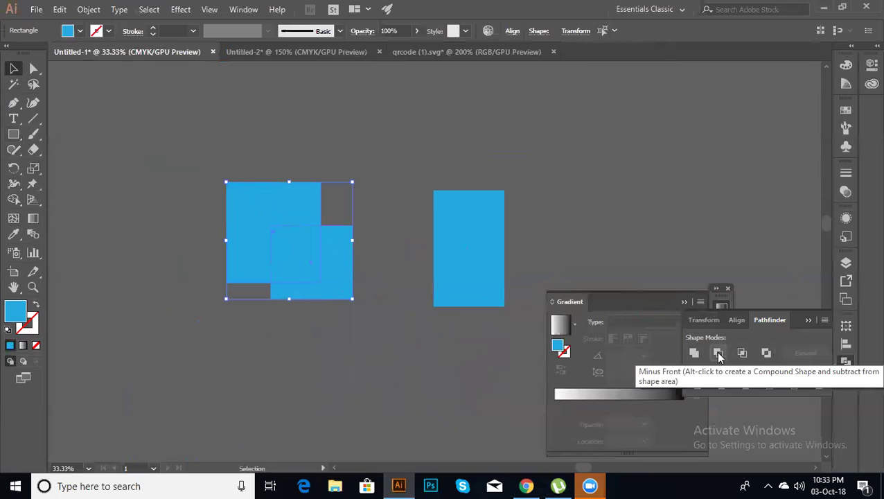
click(718, 356)
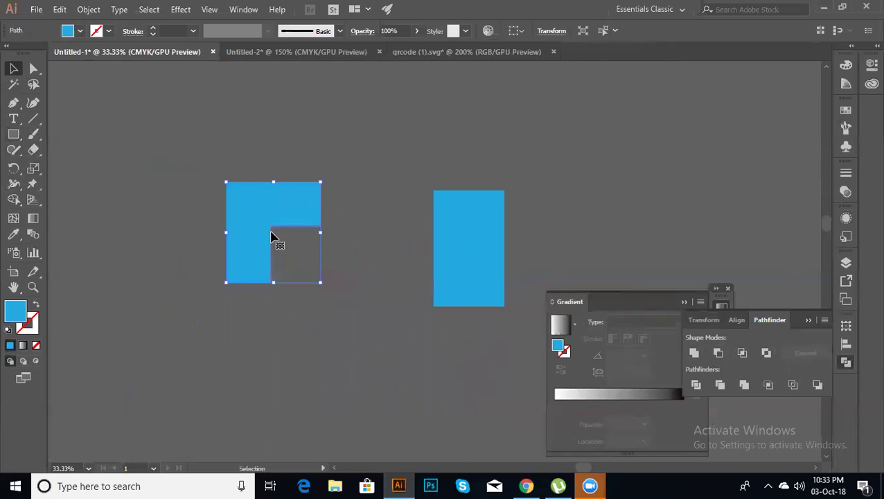
key(ctrl+z)
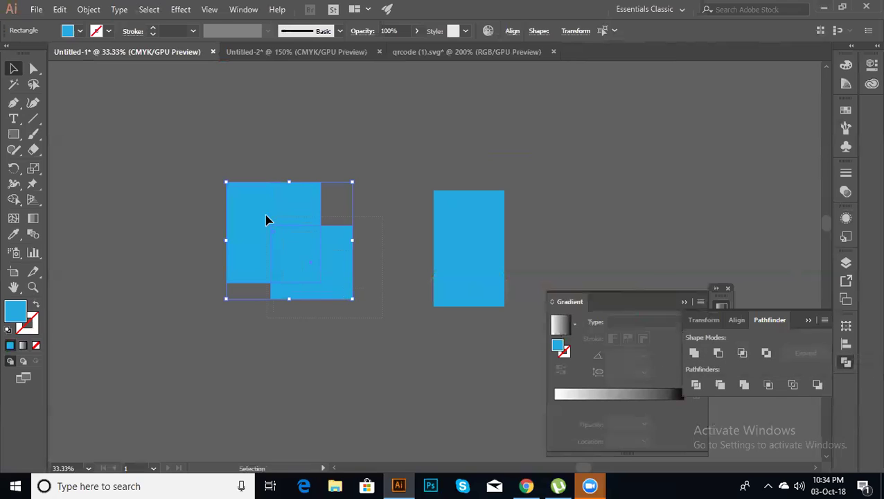
Try Intersect and Exclude on the overlapping rectangles, undoing each.
click(743, 353)
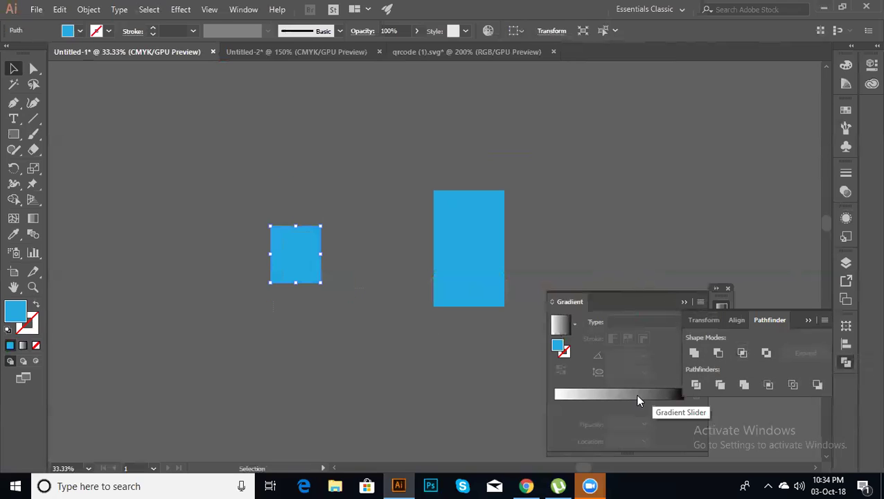
key(ctrl+z)
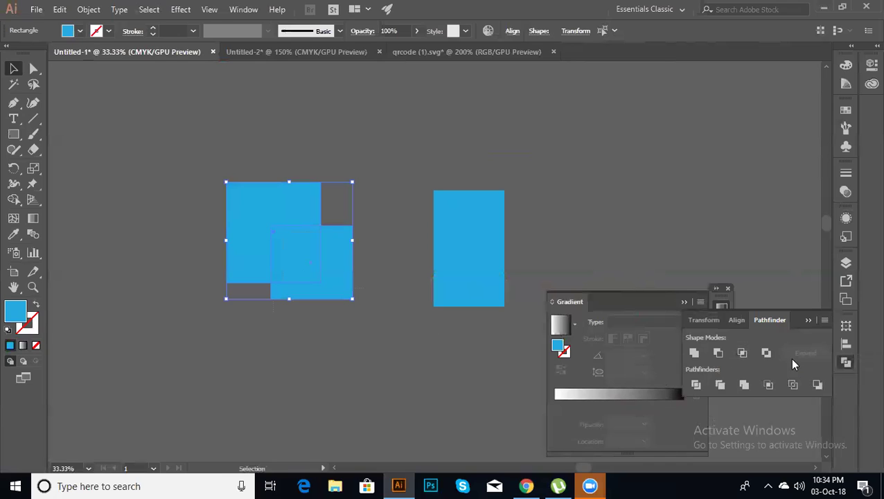
click(766, 354)
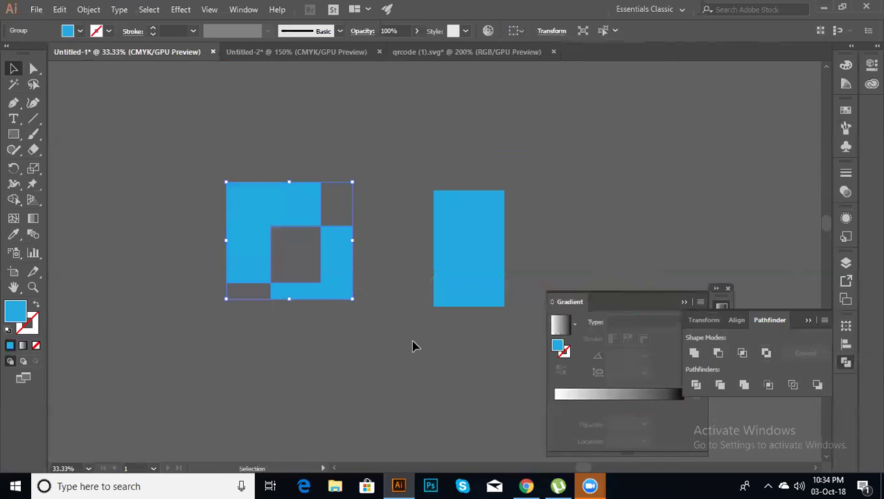
key(ctrl+z)
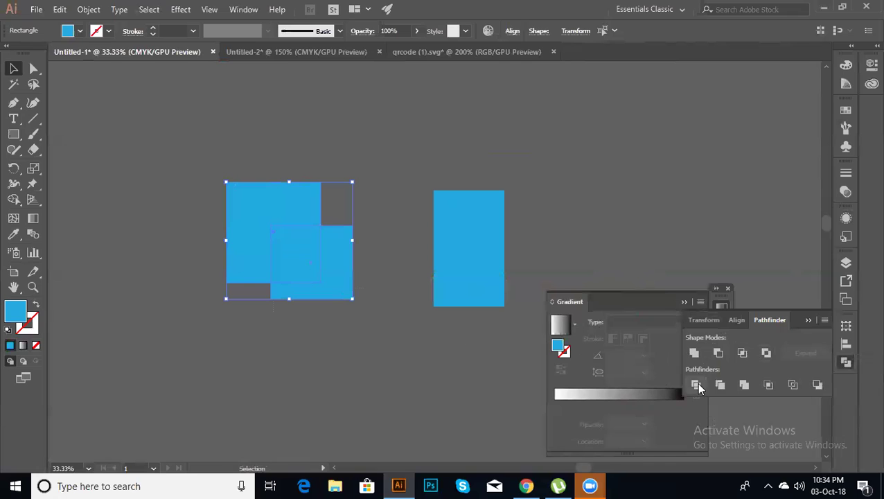
Ungroup the divided pieces, move them apart to inspect, then undo back to two rectangles.
right_click(306, 261)
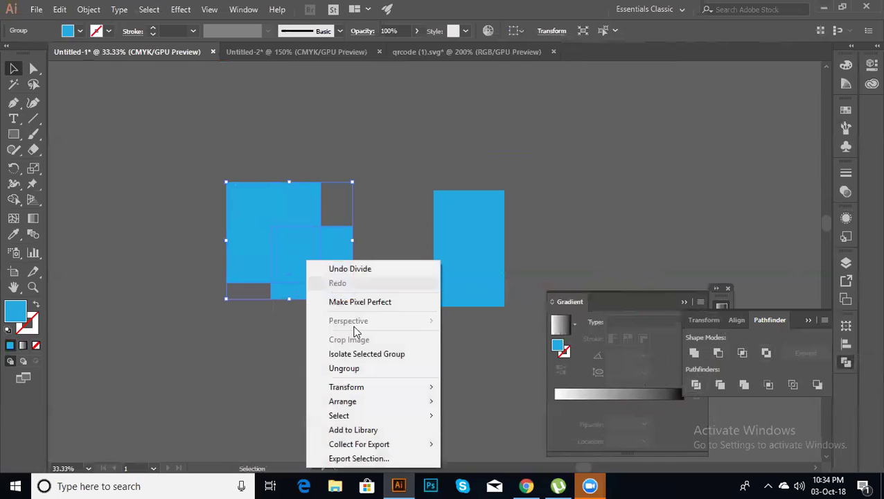
click(364, 373)
click(274, 371)
drag(302, 273, 258, 378)
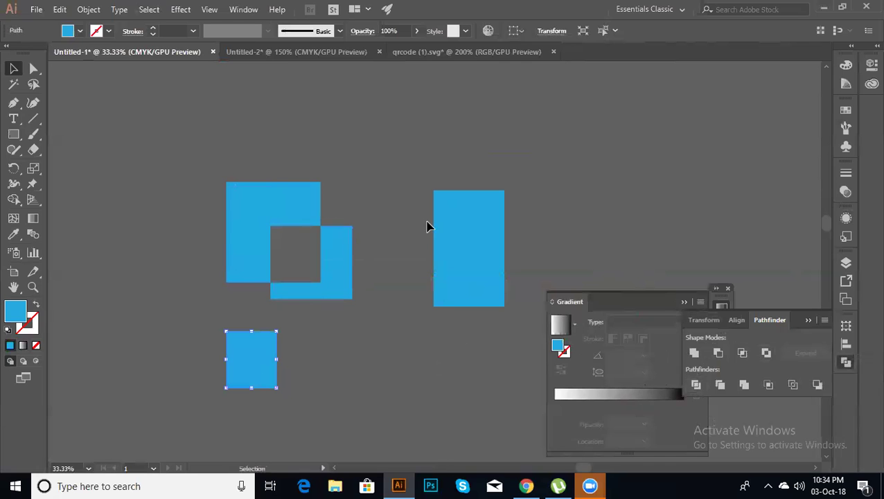
drag(351, 267, 386, 326)
drag(296, 217, 229, 202)
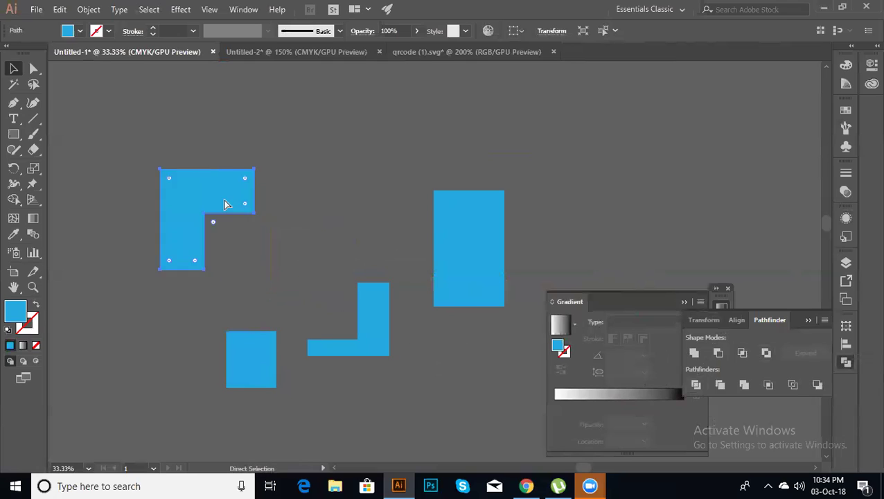
key(ctrl+z)
key(ctrl+z)
key(ctrl+z)
key(ctrl+z)
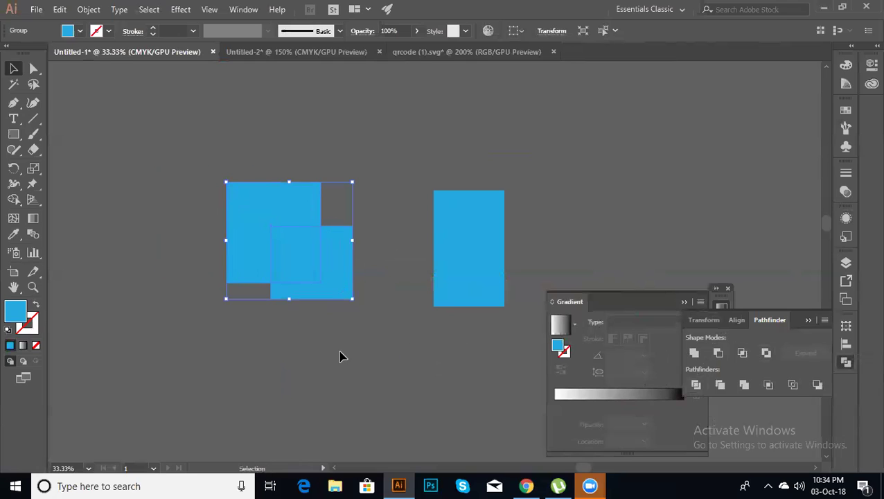
key(ctrl+z)
Select both overlapping rectangles and apply Pathfinder Trim, then reselect the trimmed group.
click(339, 340)
click(345, 292)
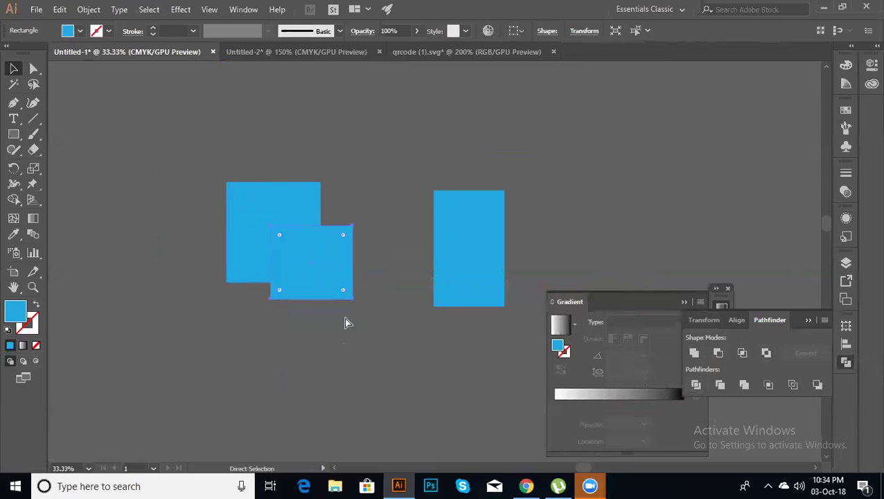
shift+click(268, 232)
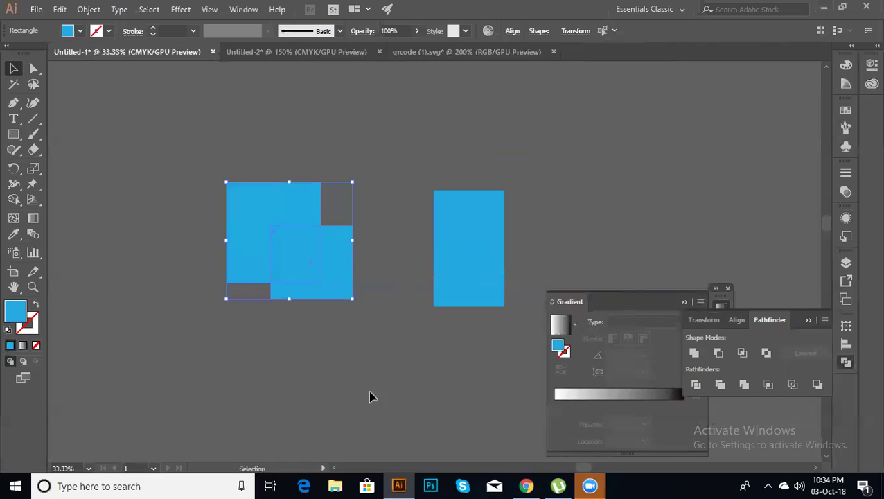
click(721, 387)
click(353, 343)
click(314, 290)
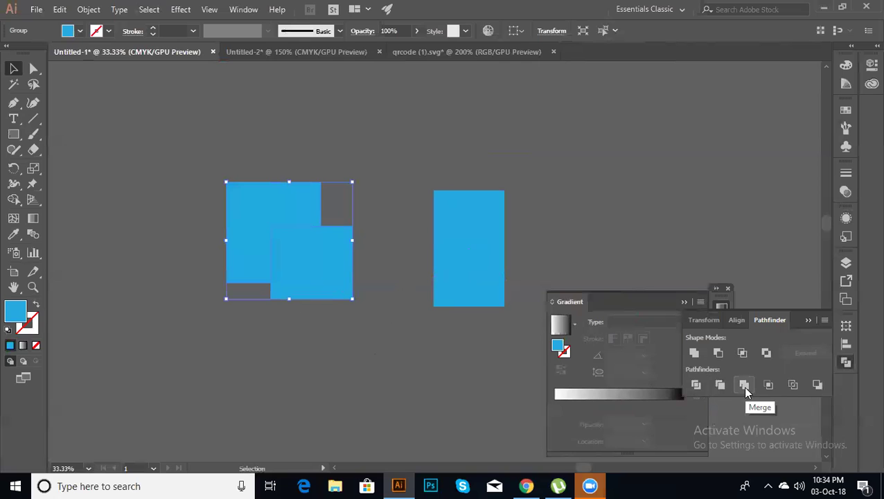
Ungroup the trimmed pair of squares.
click(743, 386)
click(367, 349)
click(310, 212)
right_click(310, 211)
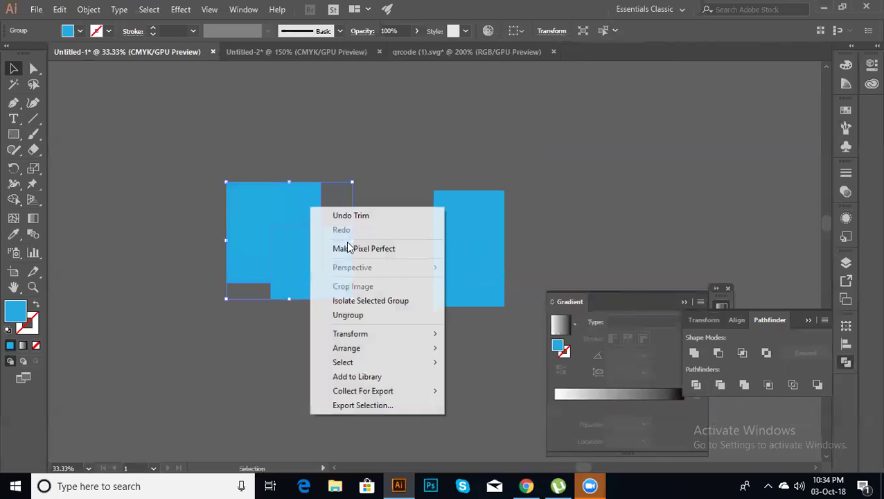
click(377, 315)
Fill the top-left trimmed piece with tan using the Eyedropper and fill options.
click(314, 338)
click(239, 208)
click(15, 237)
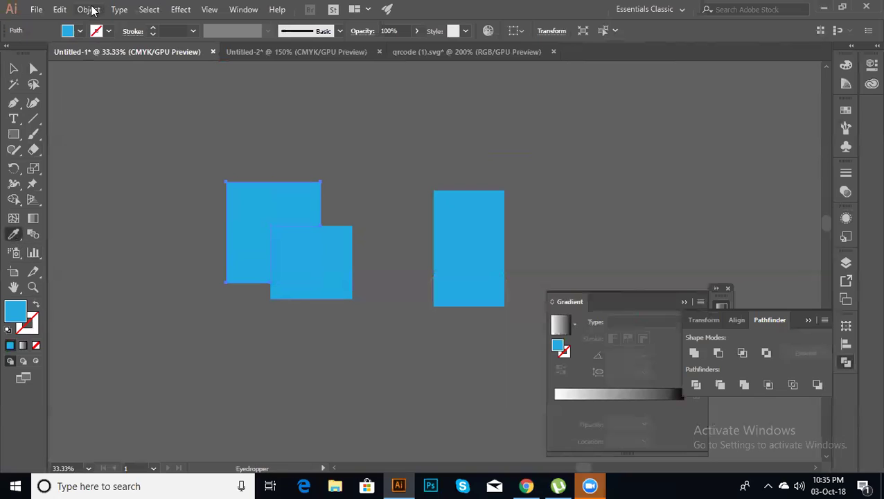
click(80, 31)
click(81, 71)
click(123, 241)
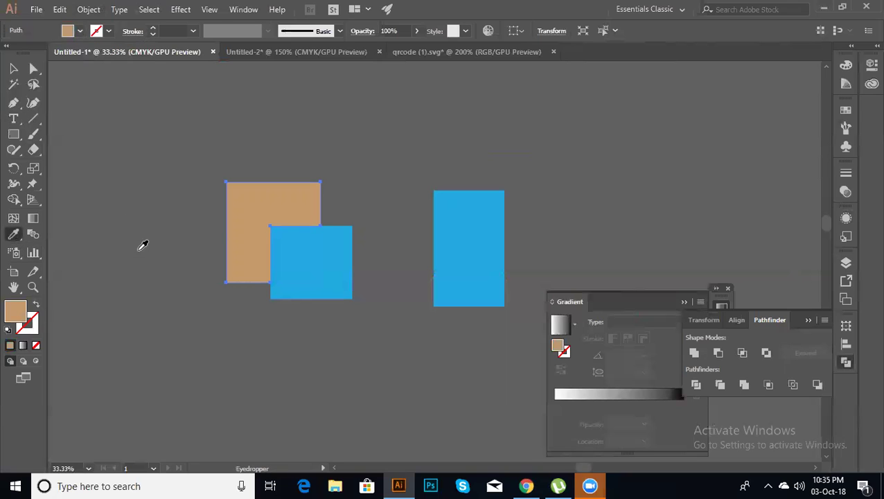
key(v)
Move the blue square below the tan piece, undo it, and select the overlapping pair.
click(122, 198)
drag(343, 281, 345, 353)
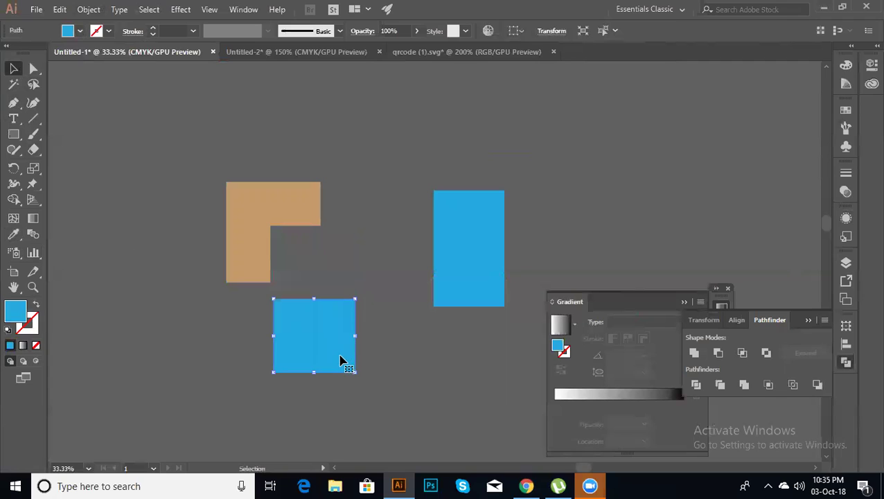
key(ctrl+z)
key(ctrl+z)
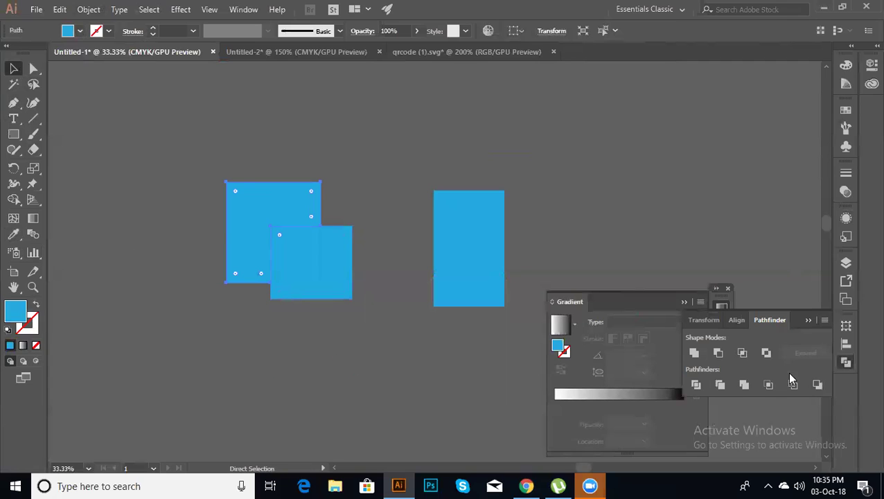
click(357, 341)
click(293, 228)
Delete the overlapping squares and then the tall blue rectangle.
key(Delete)
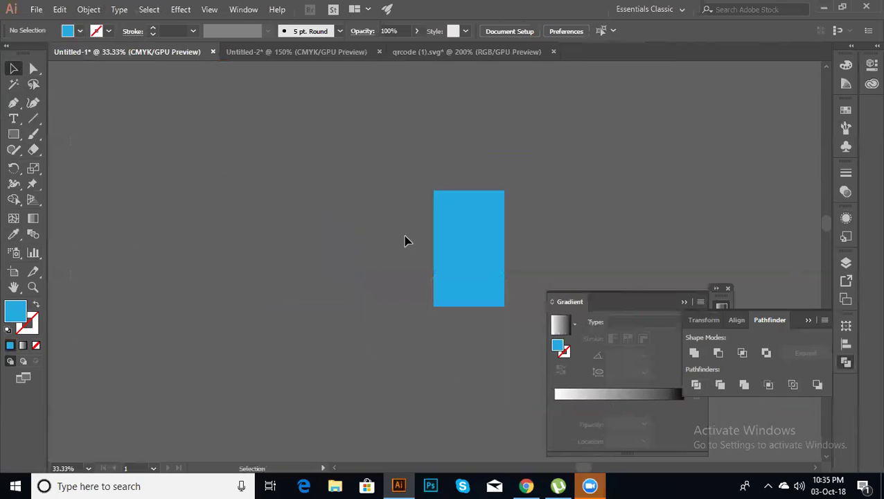
click(476, 264)
key(Delete)
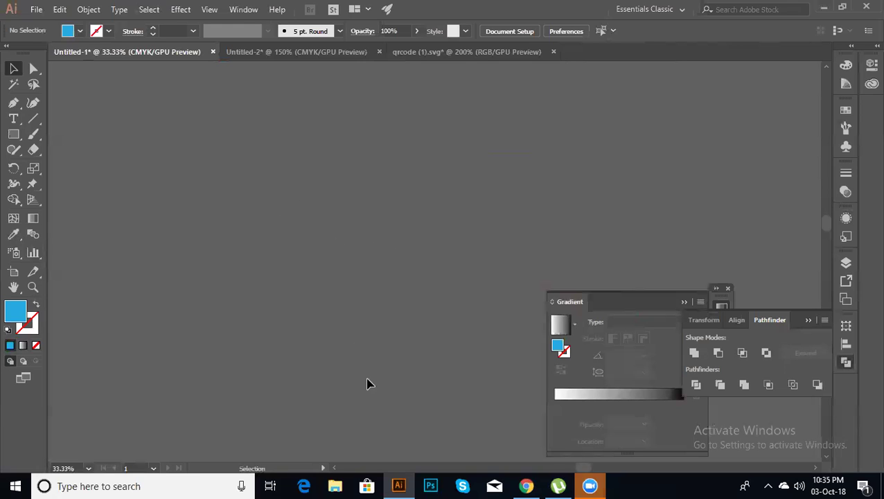
Switch to Chrome via the taskbar to show the QR code Download dialog.
click(526, 485)
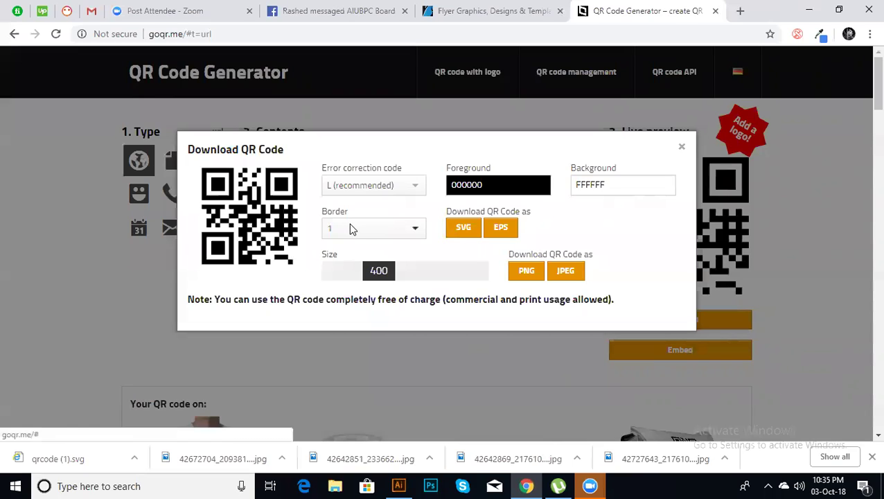
In a new tab, search Google for 'flaticon' and open the Flaticon site.
click(742, 9)
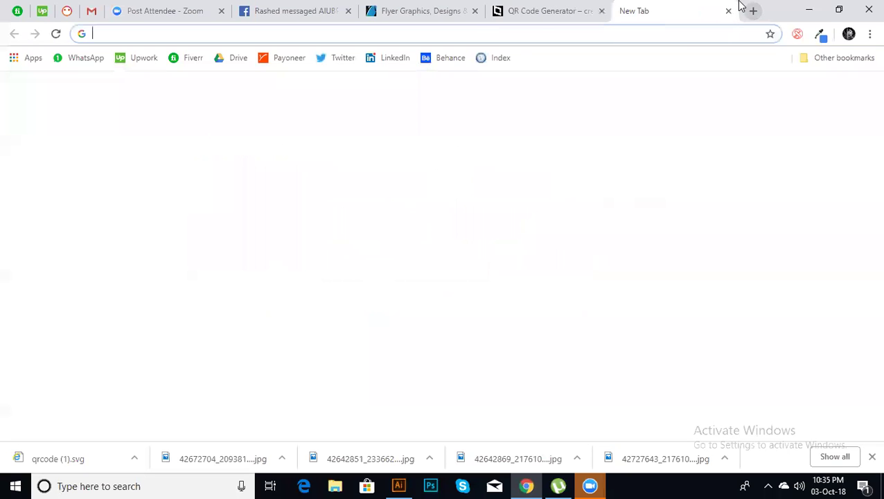
text(flaticon)
key(Return)
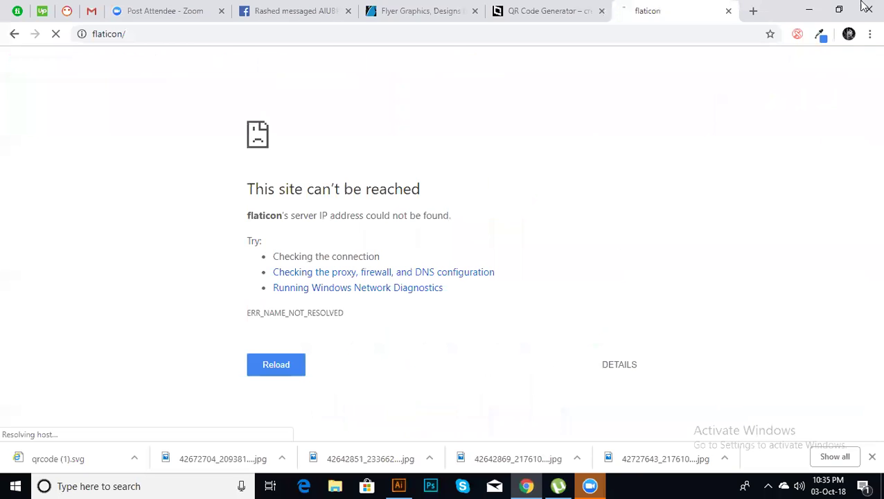
click(212, 34)
text(flaticon)
key(Return)
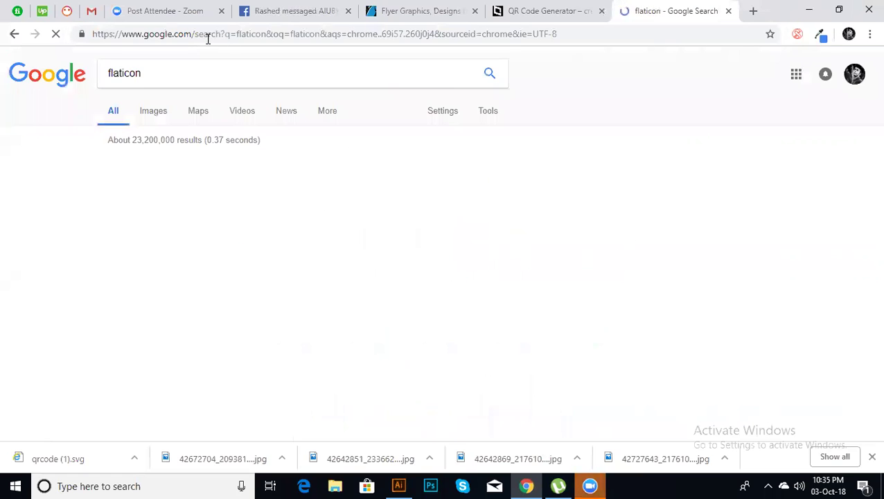
click(119, 169)
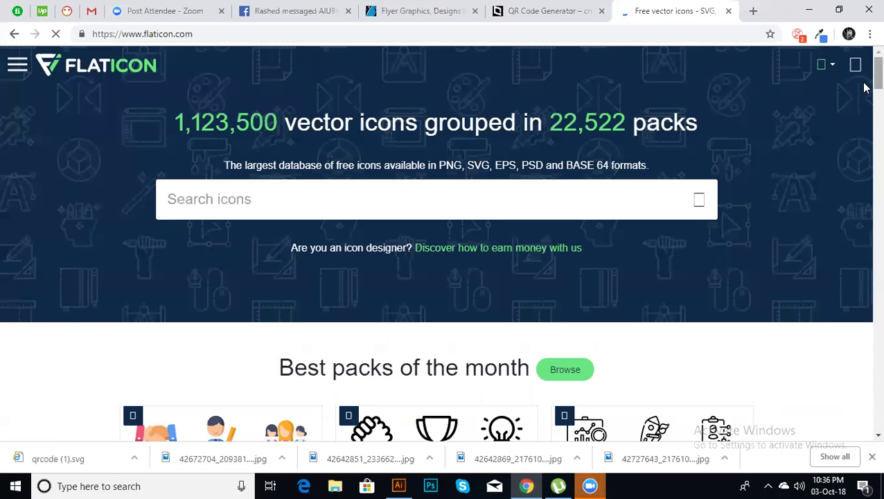
Scroll to Best packs and open the Teamwork icon pack.
scroll(865, 139, down, 7)
scroll(865, 130, up, 2)
scroll(865, 104, up, 1)
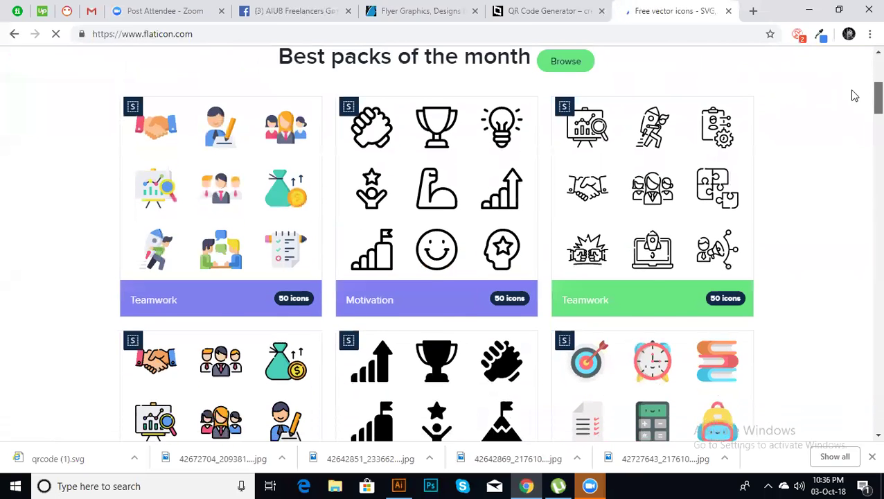
scroll(849, 89, up, 3)
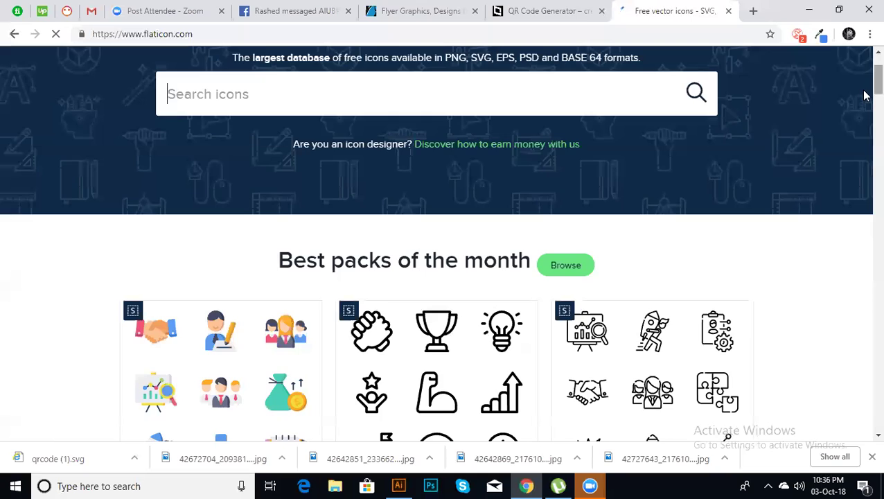
scroll(866, 97, down, 2)
click(186, 262)
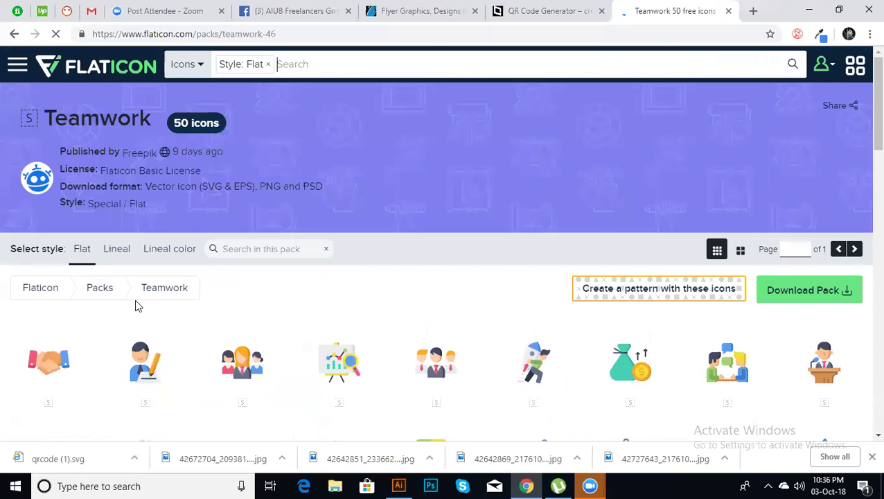
Close the discount popup and open the Startup rocket-on-laptop icon.
scroll(863, 139, down, 3)
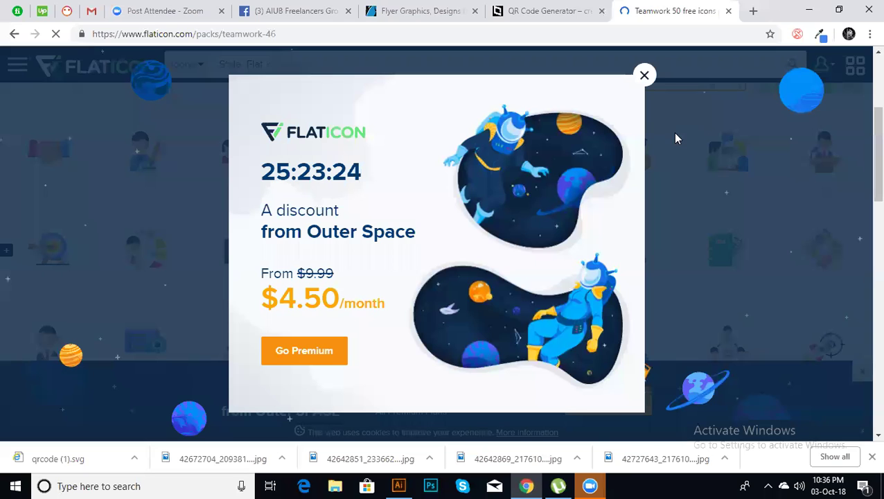
click(644, 75)
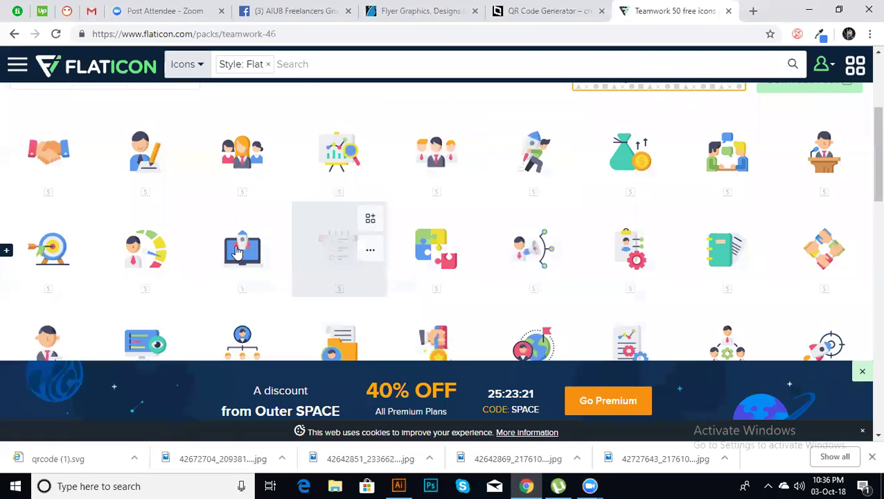
click(232, 257)
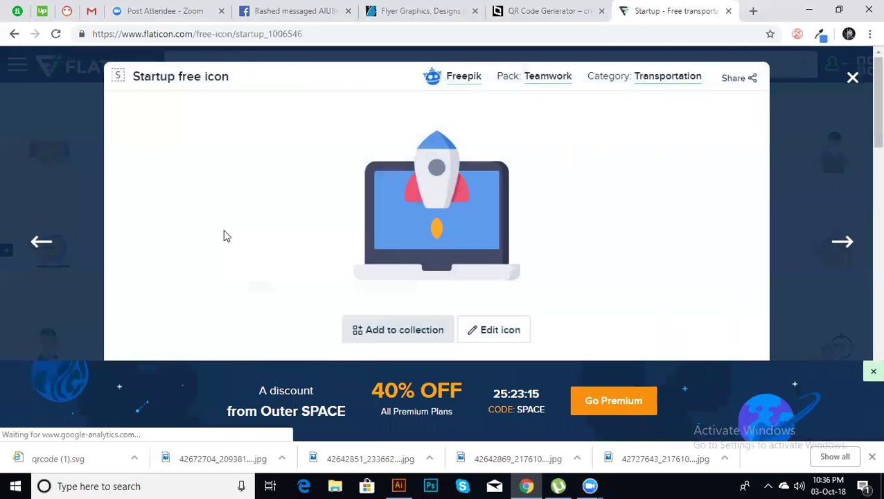
Download the Flaticon Startup icon as a 512 px PNG, saved as startup.png.
scroll(861, 109, down, 2)
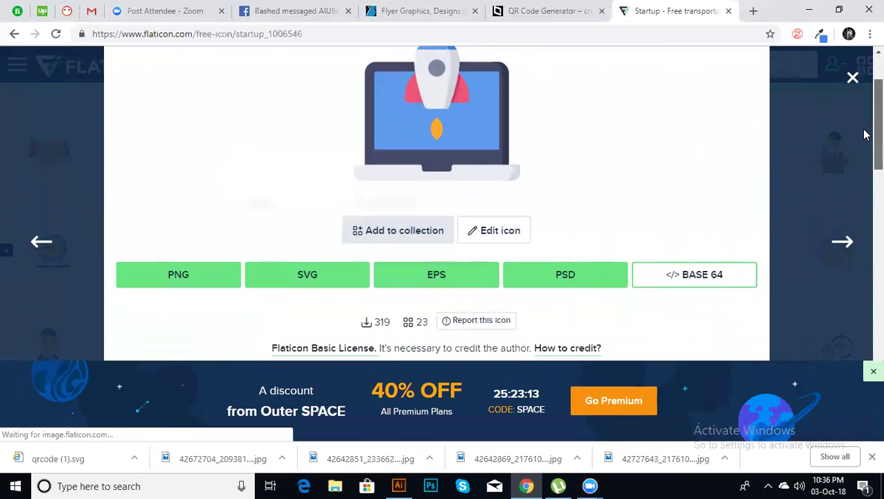
scroll(856, 125, up, 1)
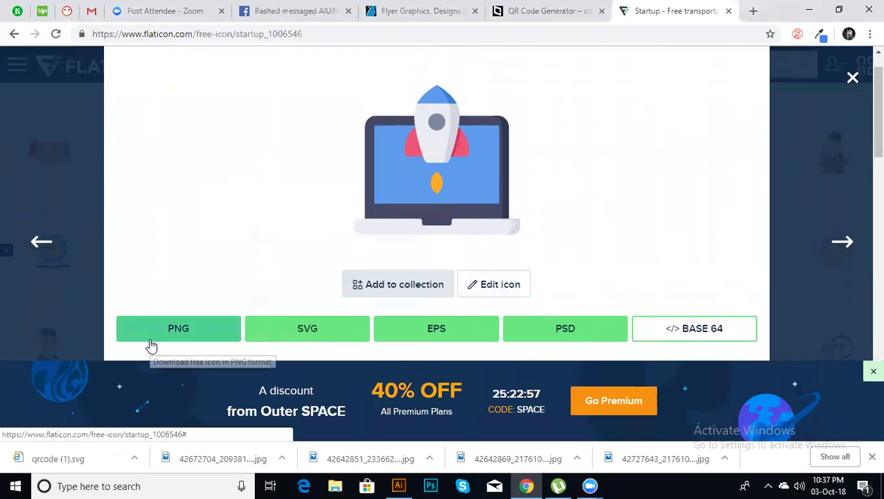
click(151, 344)
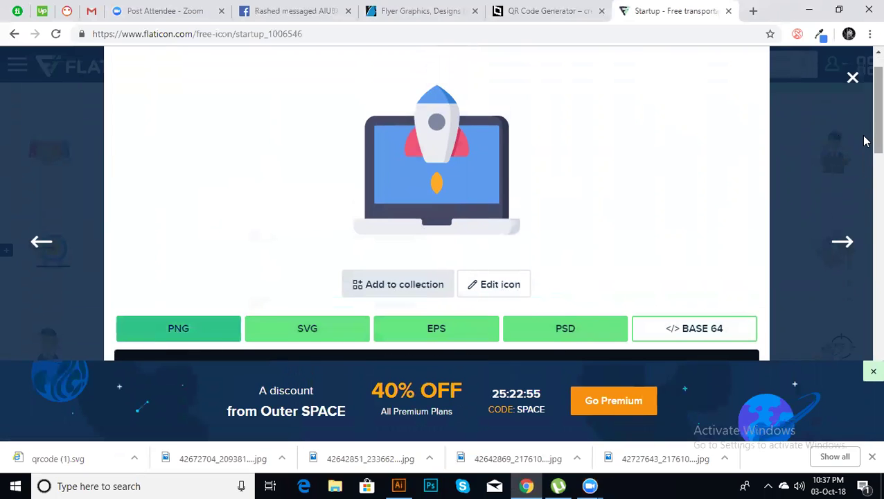
scroll(864, 146, down, 1)
scroll(865, 145, down, 1)
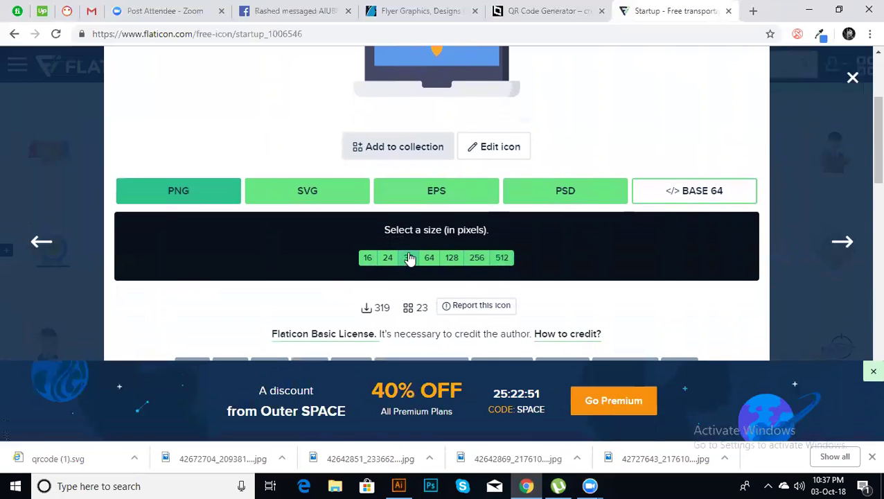
click(502, 258)
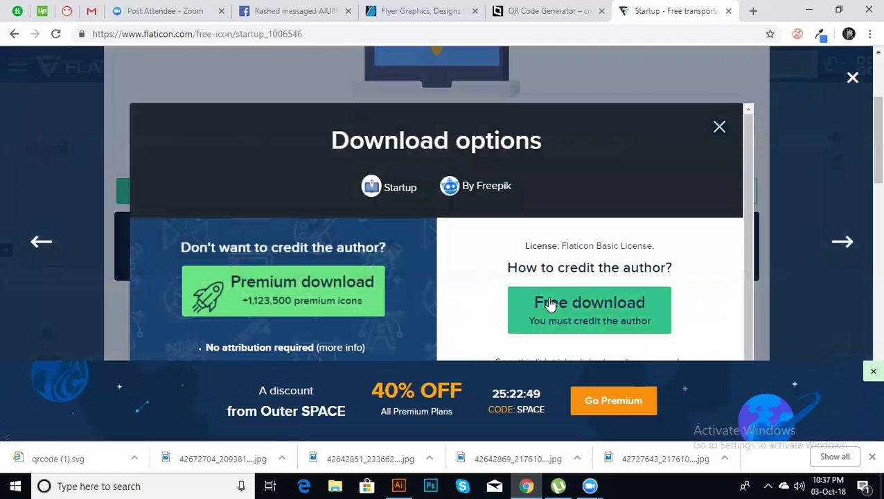
click(546, 302)
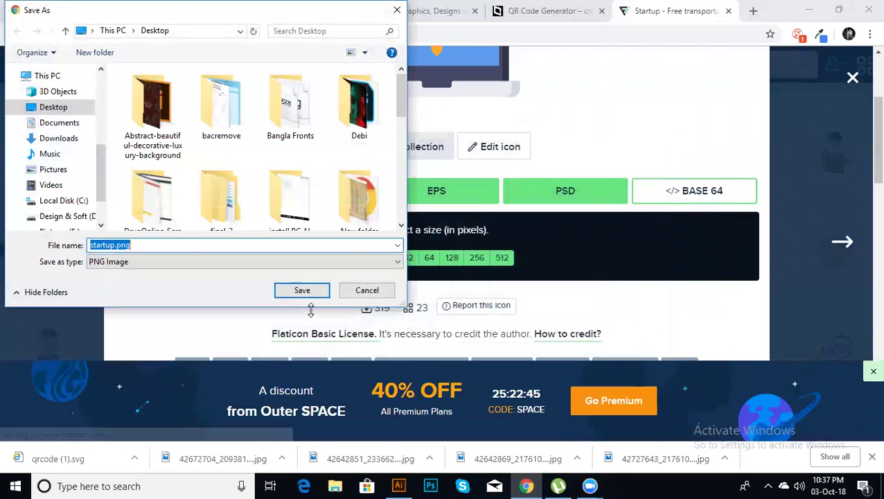
click(299, 292)
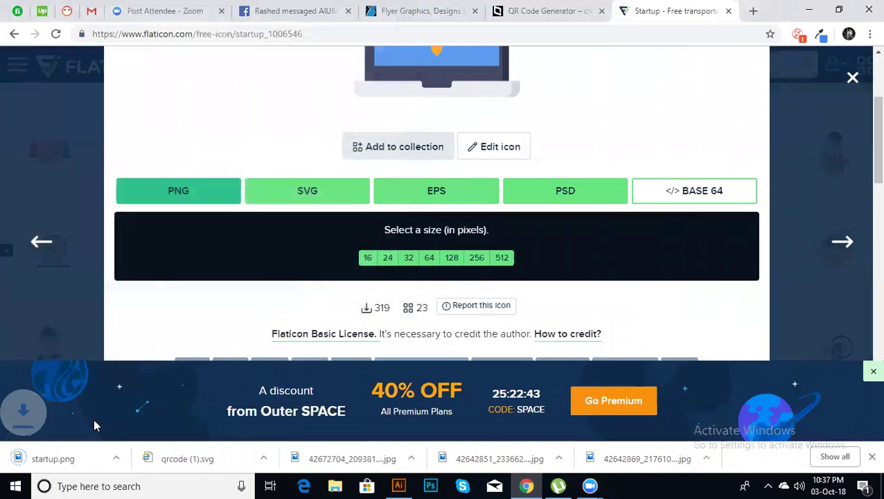
Preview startup.png in the Photos viewer, then close it to return to the icon page.
click(14, 465)
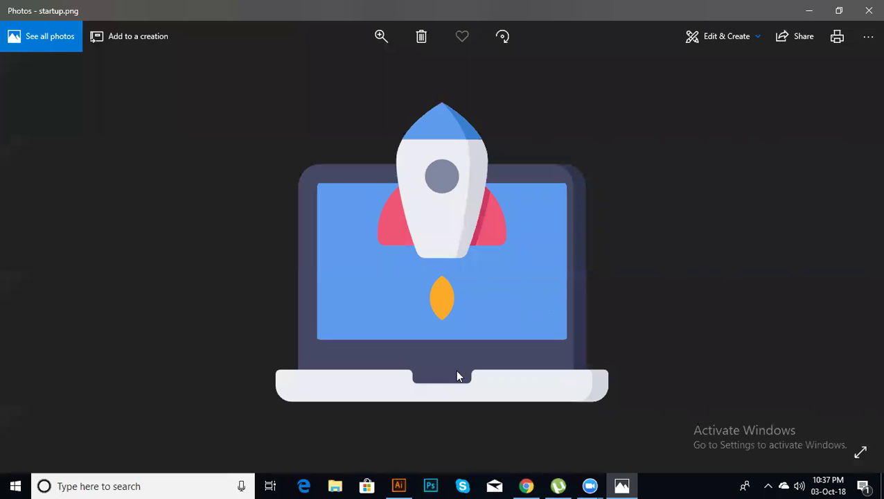
click(839, 10)
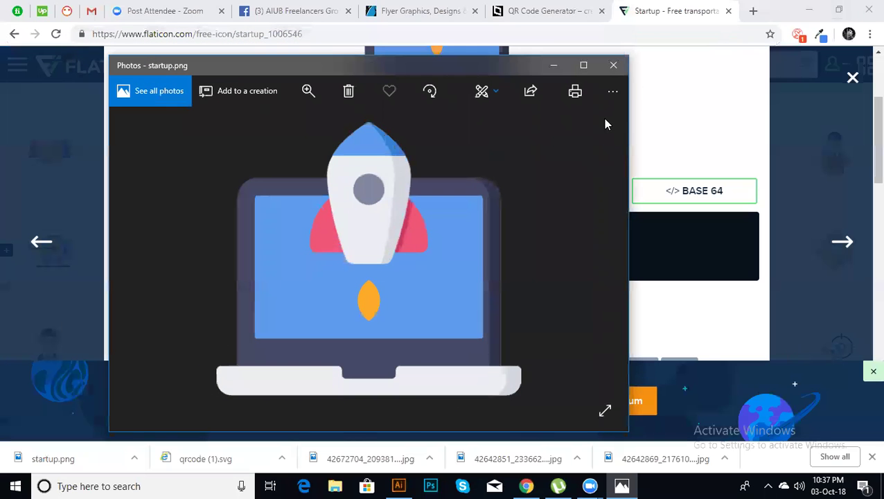
click(613, 66)
drag(865, 142, 864, 112)
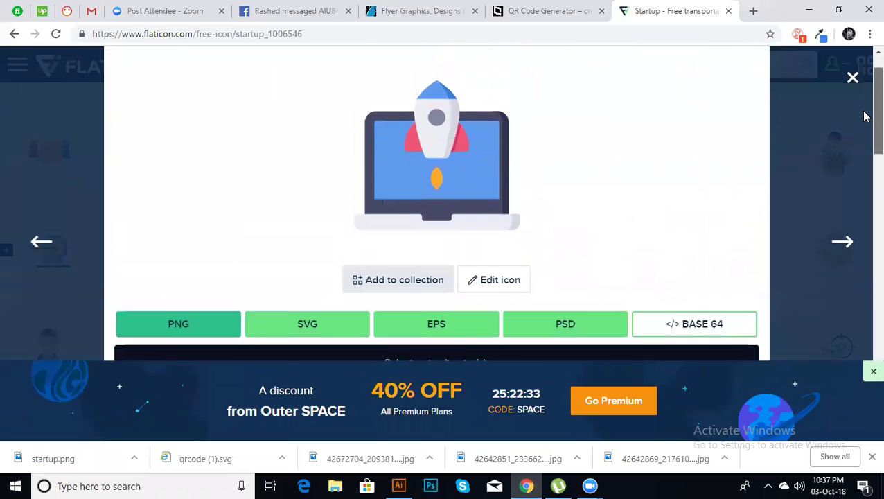
Save the Startup icon as the free EPS file startup.eps and open it in Illustrator.
click(427, 324)
click(578, 309)
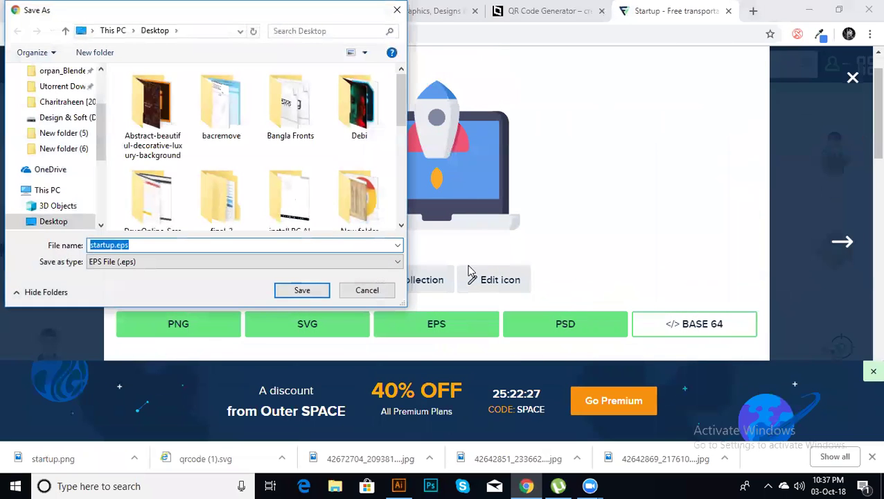
click(300, 288)
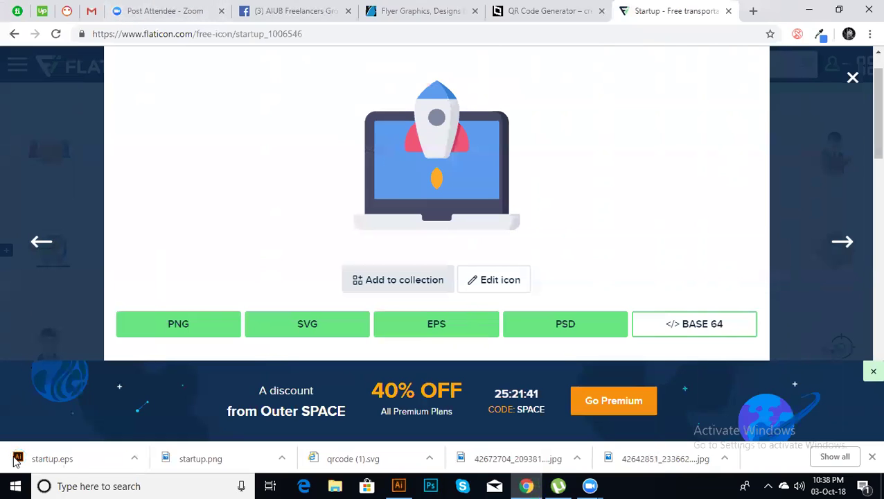
click(33, 460)
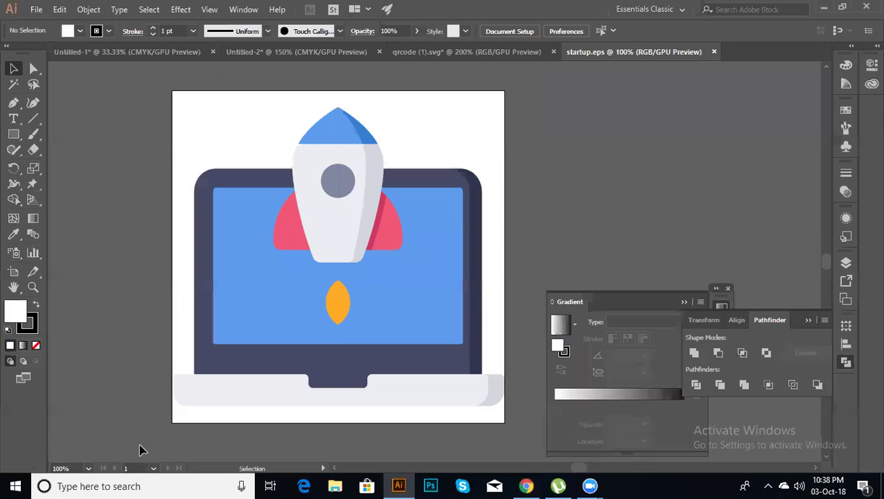
Recolour the rocket's red wings to dark maroon 47262E.
click(294, 221)
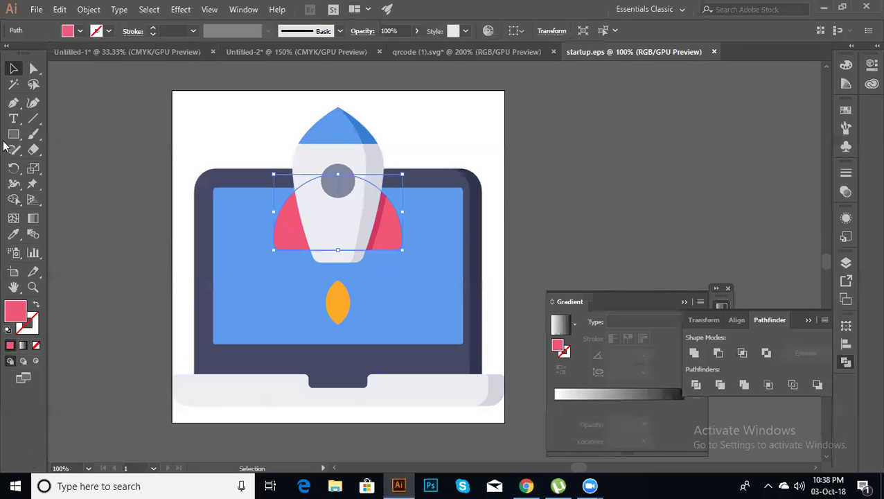
click(80, 31)
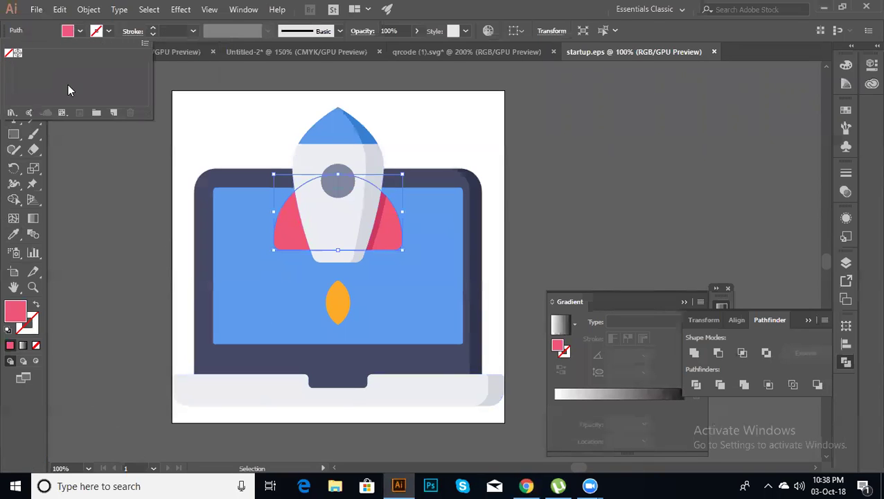
key(Escape)
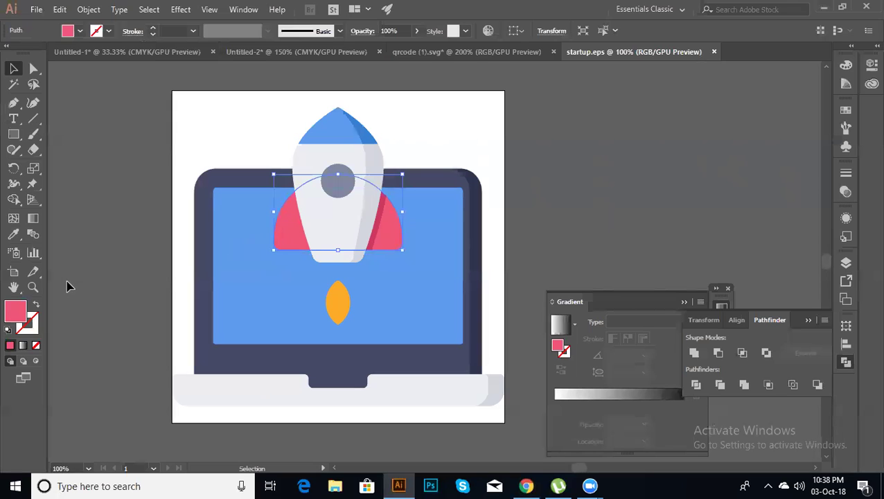
double_click(15, 313)
click(599, 293)
drag(599, 294, 536, 274)
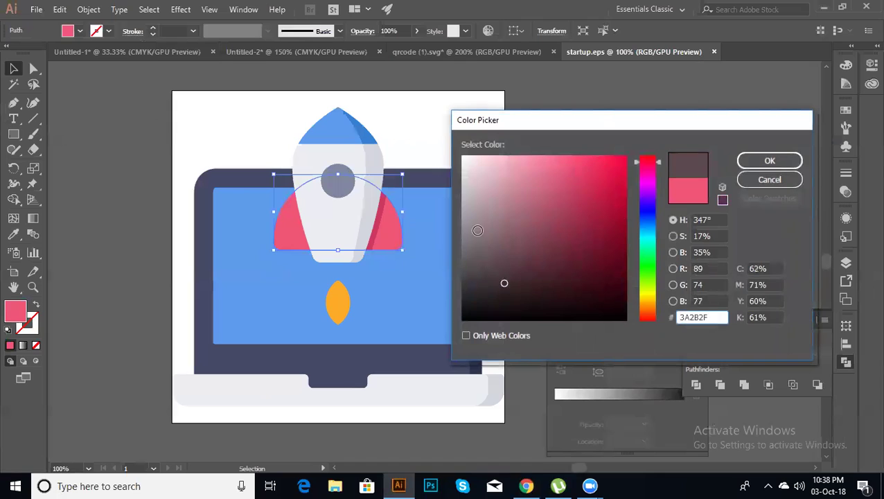
click(755, 162)
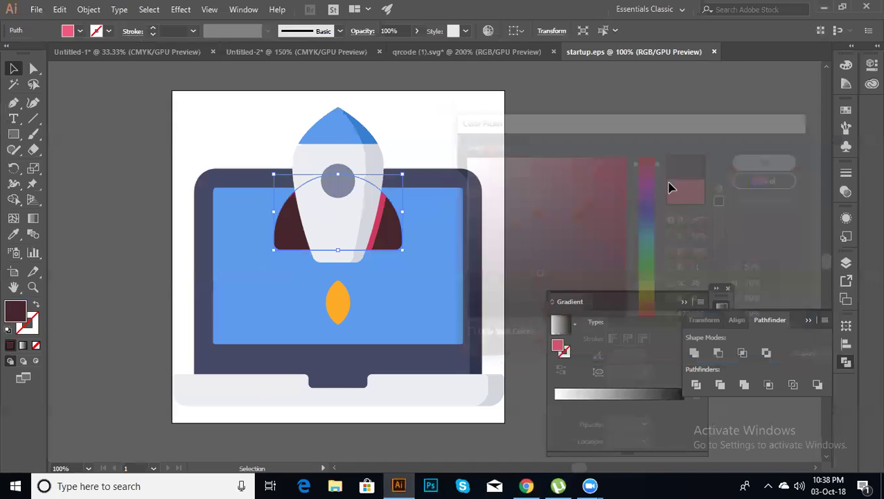
click(142, 266)
Recolour the blue laptop screen to green.
click(242, 301)
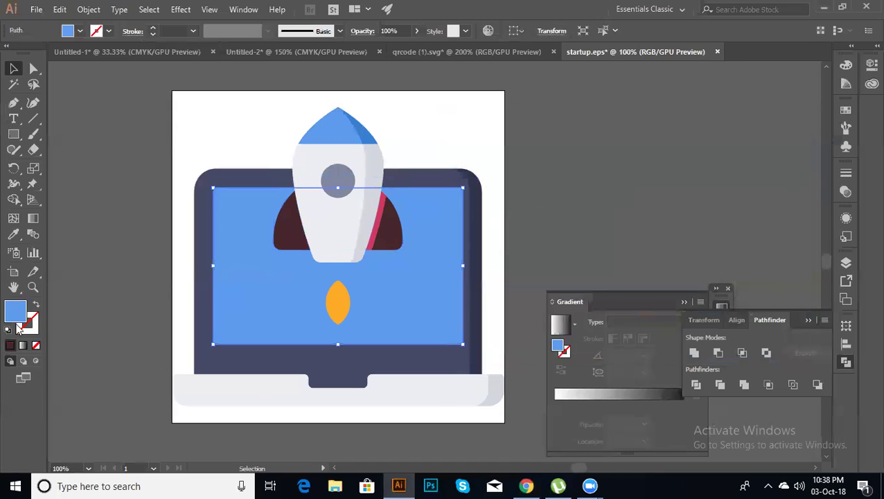
drag(186, 126, 387, 326)
click(97, 328)
click(298, 324)
double_click(19, 311)
drag(521, 269, 607, 247)
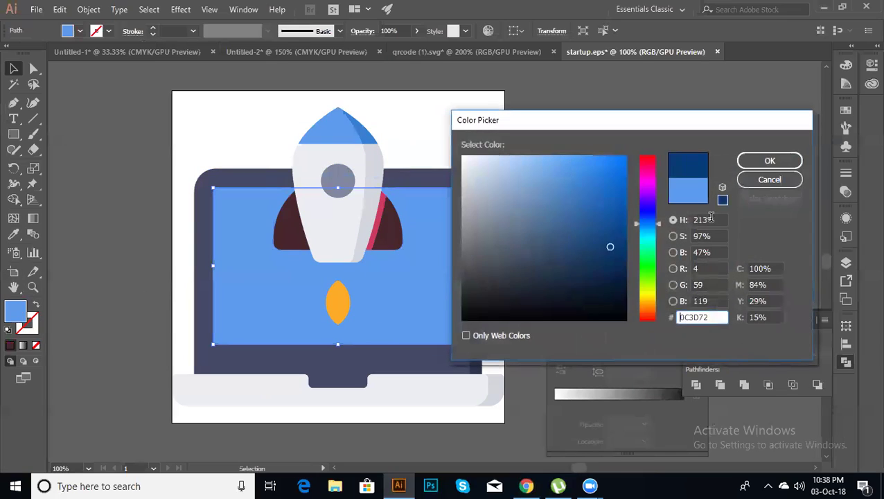
mouse_move(650, 202)
mouse_down()
mouse_move(640, 307)
mouse_move(644, 174)
mouse_up()
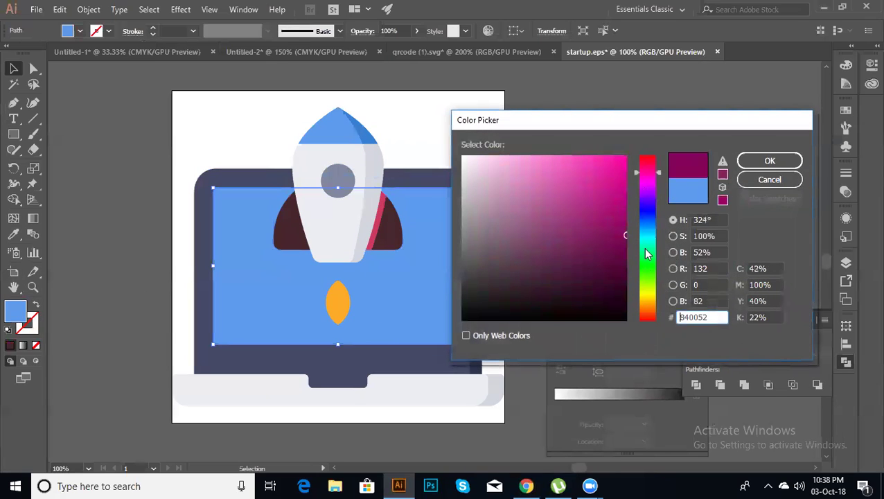
drag(646, 254, 644, 234)
click(723, 159)
click(172, 134)
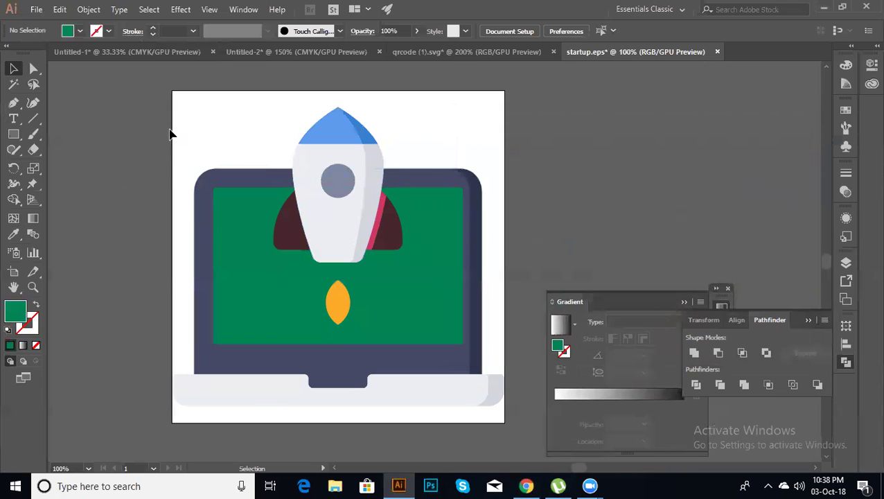
Select all the rocket-laptop artwork, glance at the effects list, then deselect.
key(ctrl+a)
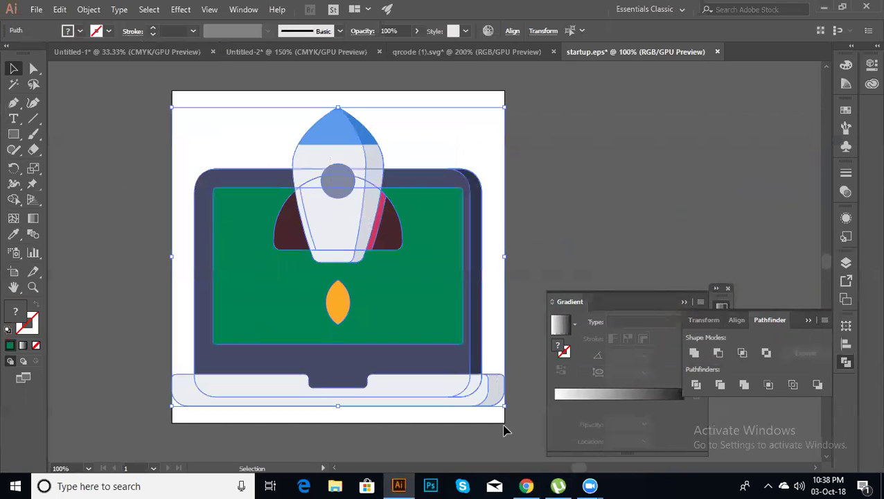
click(180, 9)
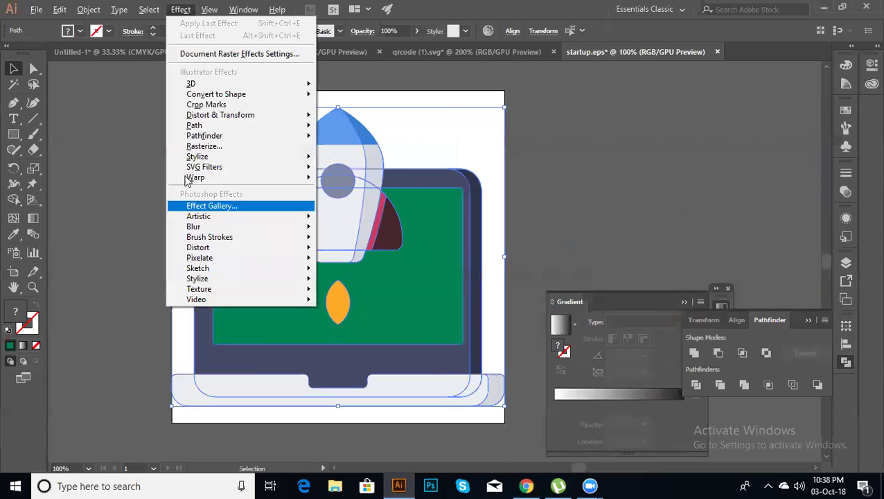
click(326, 77)
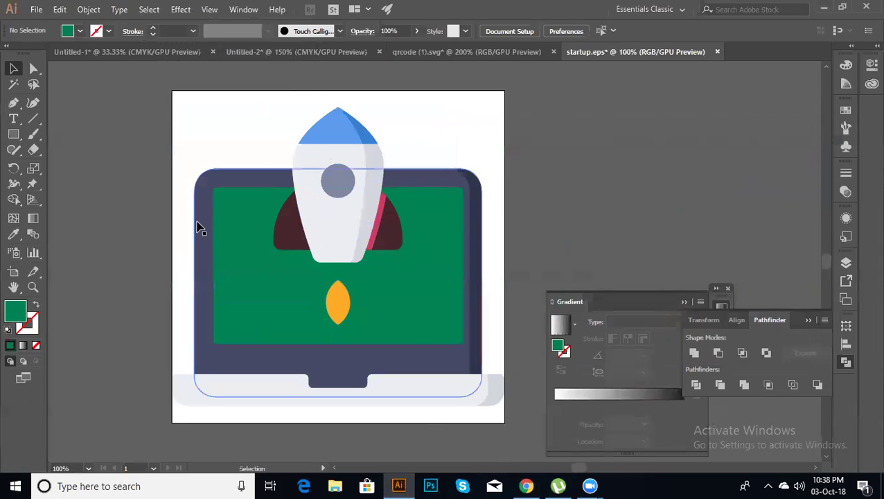
key(ctrl+a)
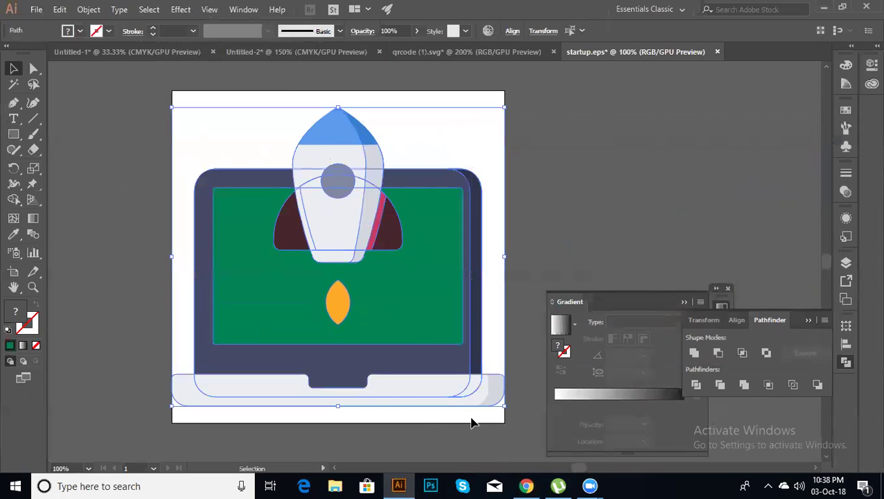
click(98, 154)
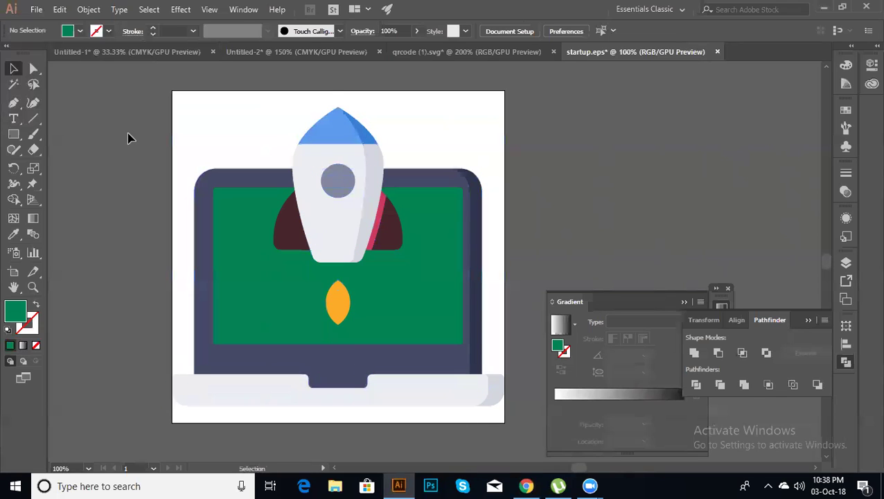
Test-paste a shrunken copy of the artwork into Untitled-1, delete it, and return to Chrome.
click(115, 55)
key(ctrl+v)
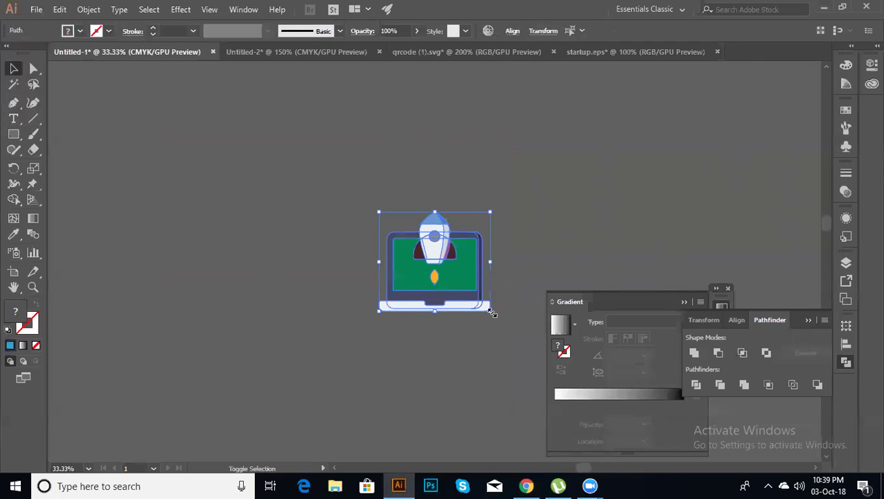
drag(491, 312, 400, 231)
click(394, 290)
drag(367, 203, 415, 242)
key(Delete)
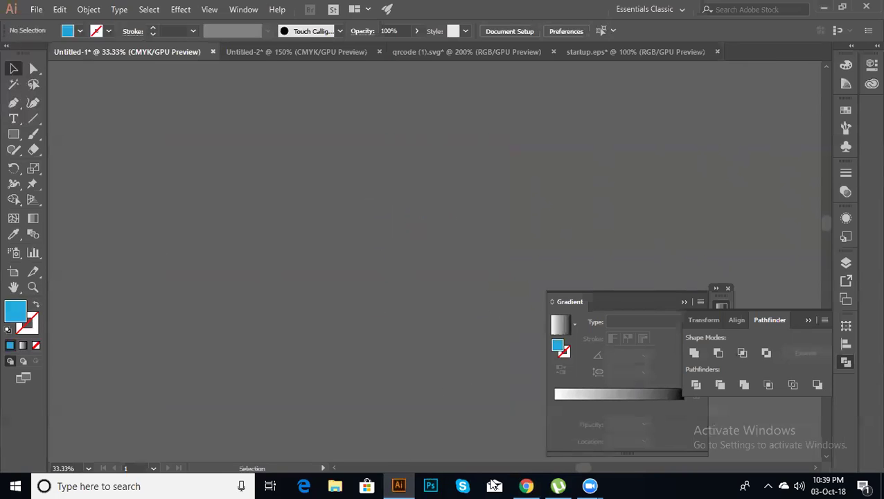
click(527, 486)
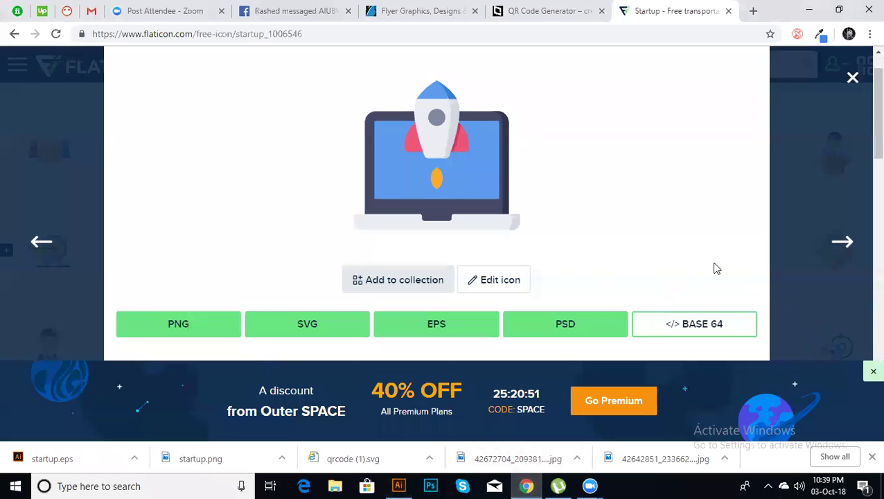
Close the Startup icon details and browse the Teamwork pack's icon grid, ending back at the top.
click(851, 81)
scroll(862, 130, down, 2)
scroll(865, 132, up, 2)
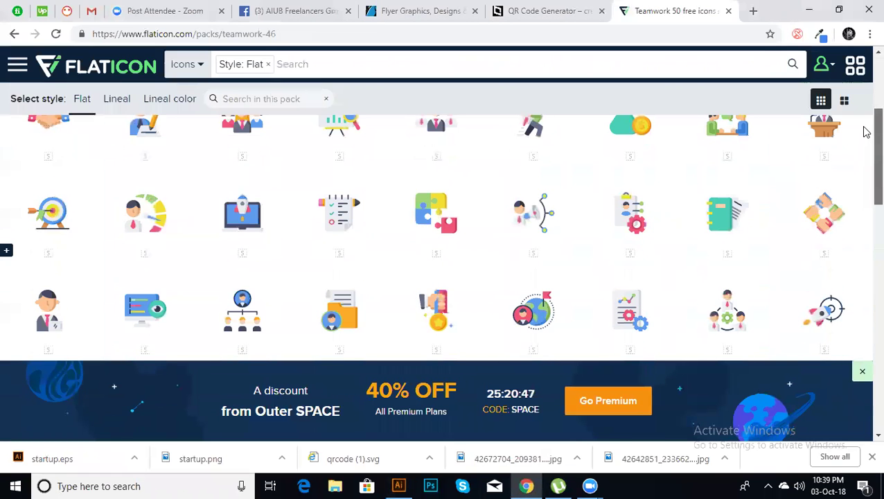
scroll(864, 166, down, 3)
scroll(864, 194, down, 2)
scroll(859, 214, down, 2)
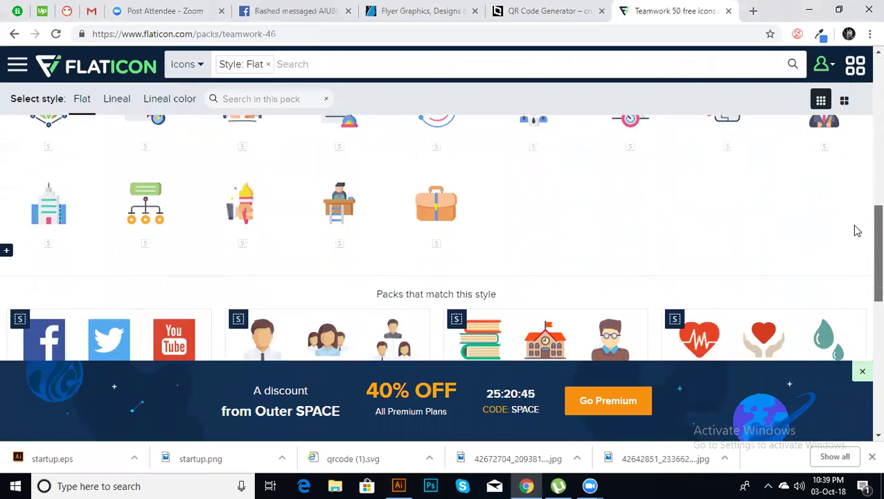
scroll(838, 256, down, 3)
scroll(817, 289, down, 1)
scroll(809, 276, up, 1)
scroll(811, 300, down, 1)
scroll(797, 291, up, 10)
scroll(773, 198, up, 2)
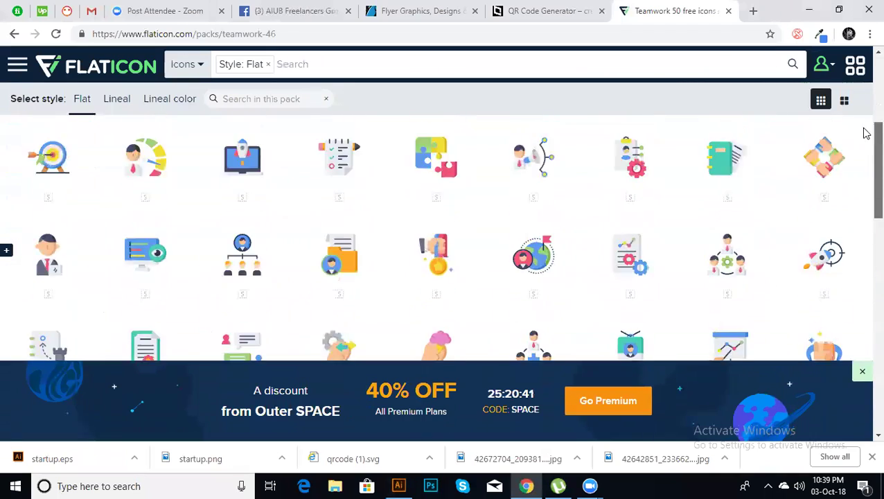
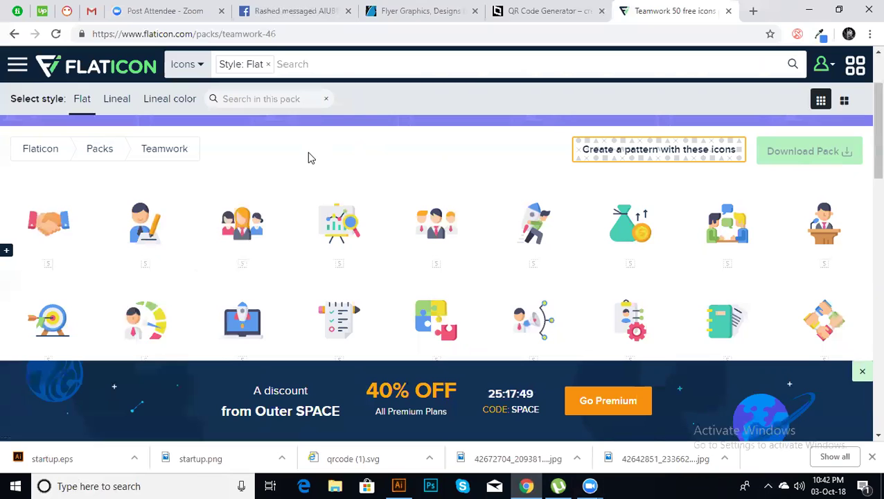
Return to the GraphicRiver flyer search results (117,869 items) and scroll to the Print categories.
click(753, 10)
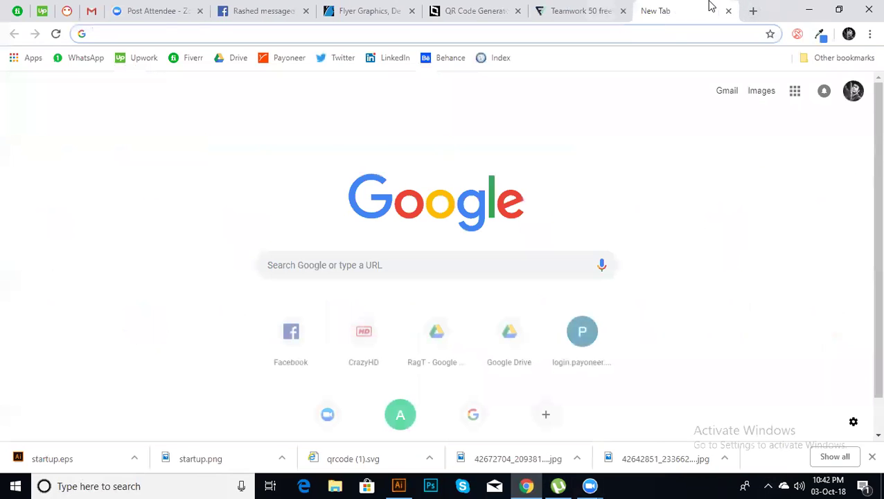
click(361, 9)
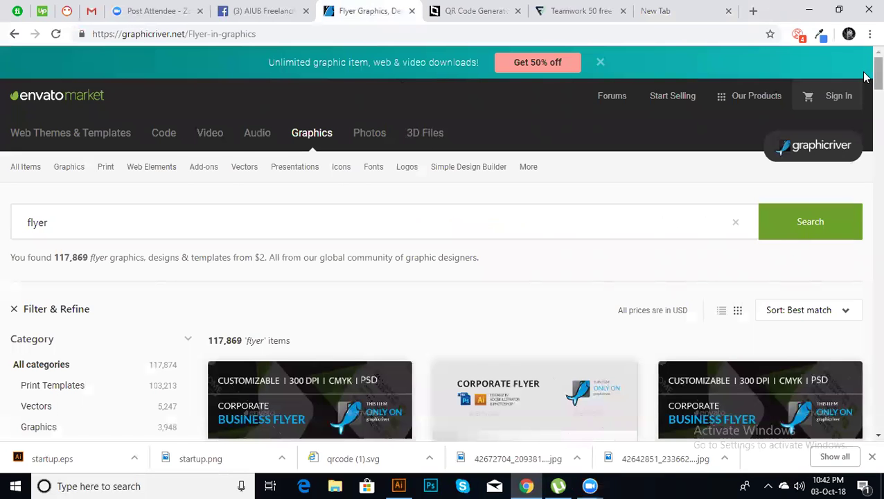
scroll(866, 87, down, 1)
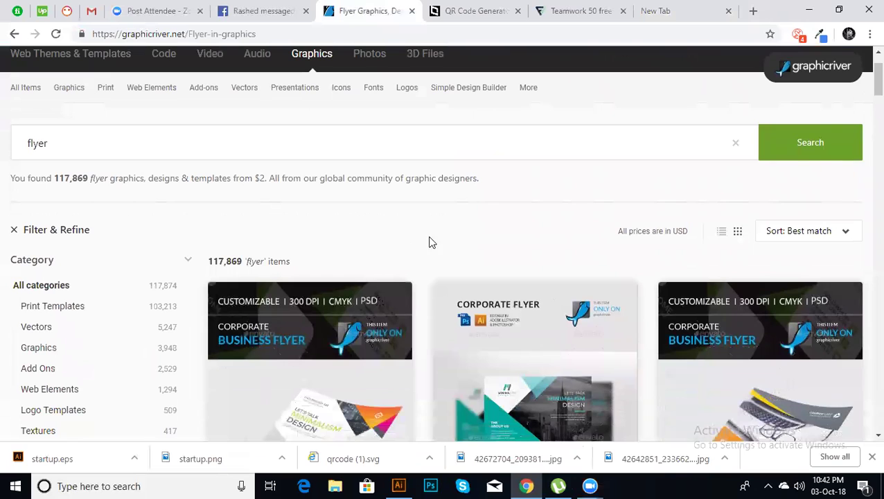
mouse_move(105, 167)
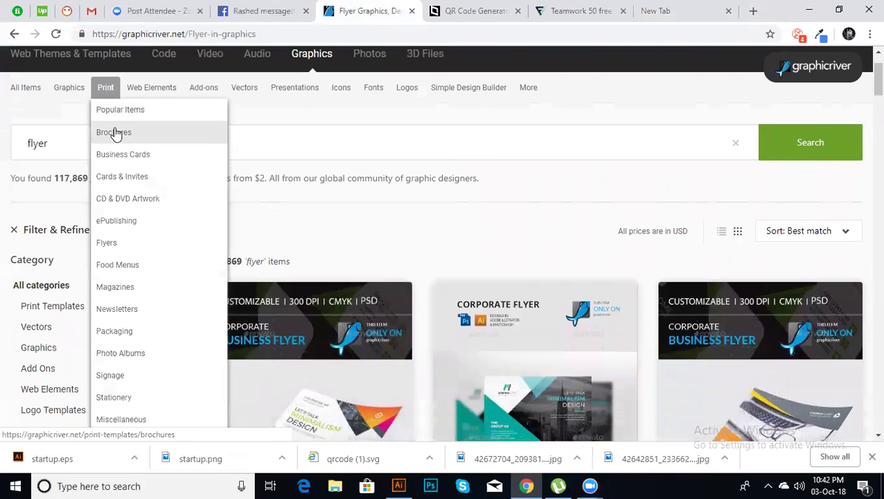
Show GraphicRiver's Business Card print templates sorted by best sellers.
click(120, 164)
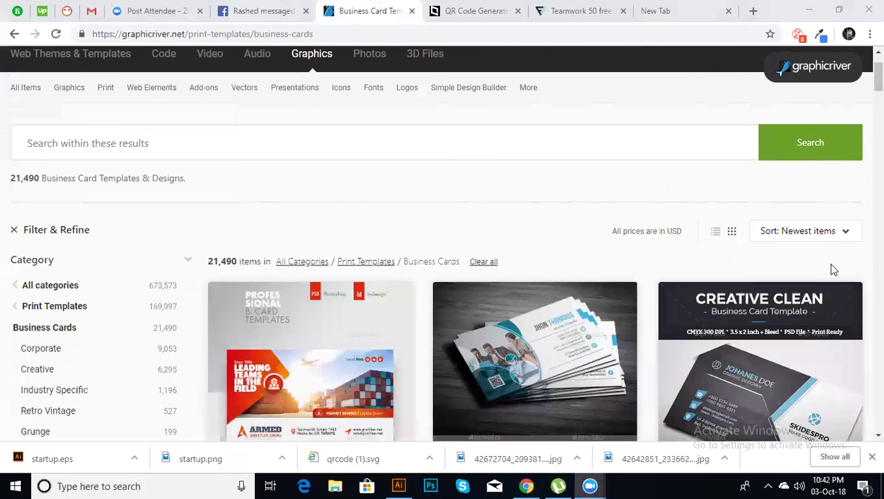
click(816, 233)
click(783, 262)
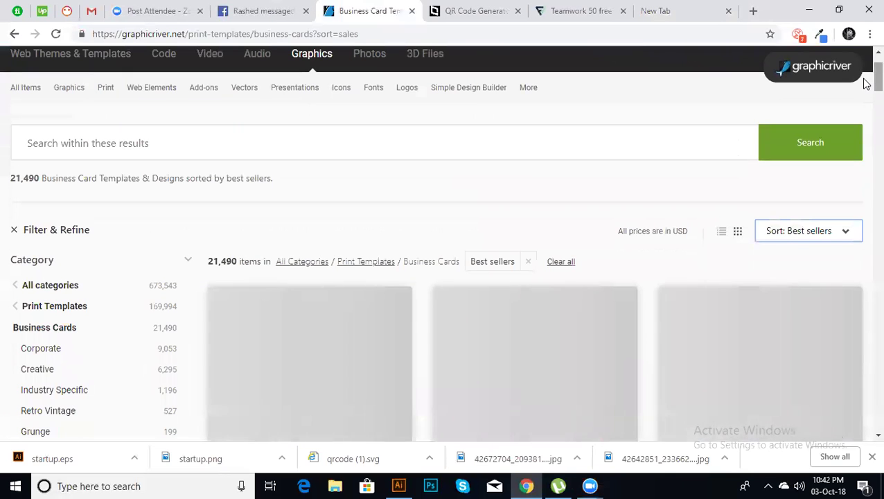
Scroll through the best-selling business card template rows and back to the top.
scroll(864, 90, down, 10)
scroll(864, 187, down, 5)
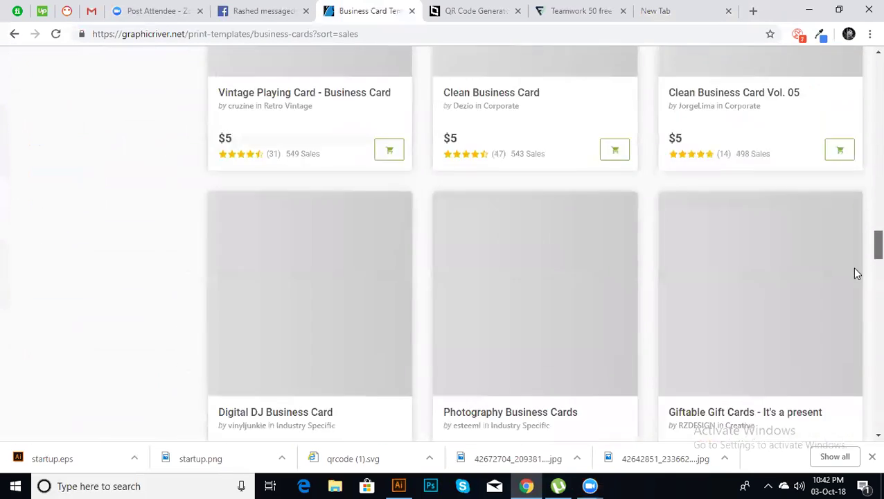
scroll(854, 273, down, 5)
scroll(844, 312, down, 6)
scroll(843, 316, up, 4)
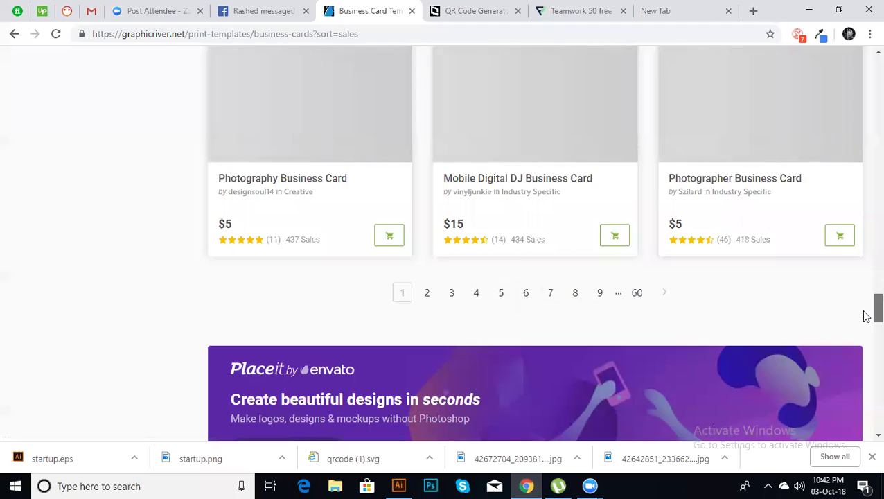
scroll(861, 298, up, 3)
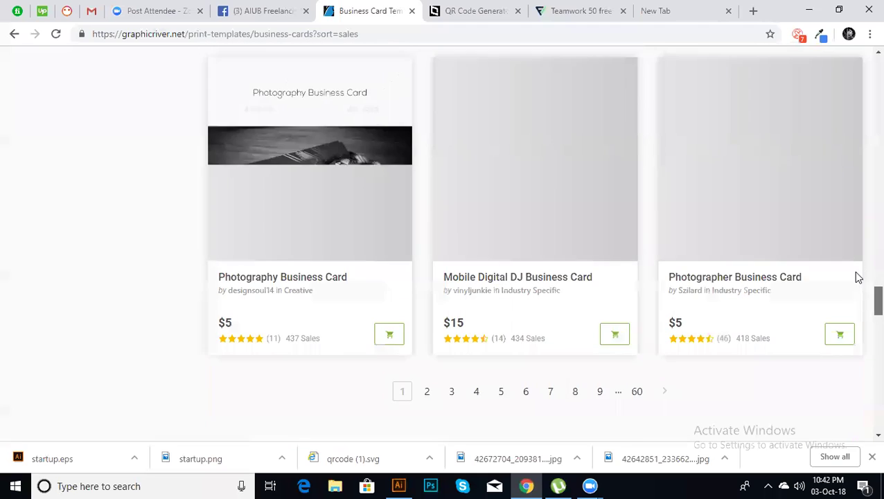
scroll(856, 276, up, 5)
scroll(856, 238, down, 5)
scroll(859, 249, up, 4)
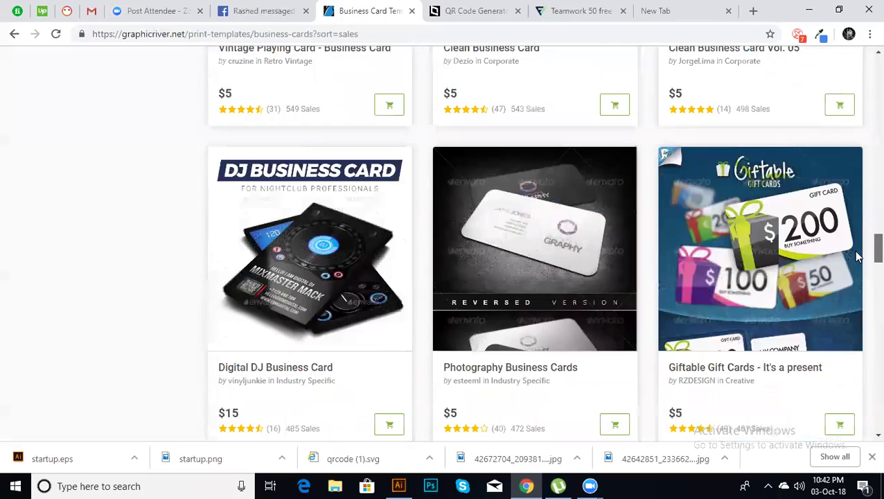
scroll(864, 270, down, 3)
scroll(863, 273, down, 2)
scroll(860, 281, down, 1)
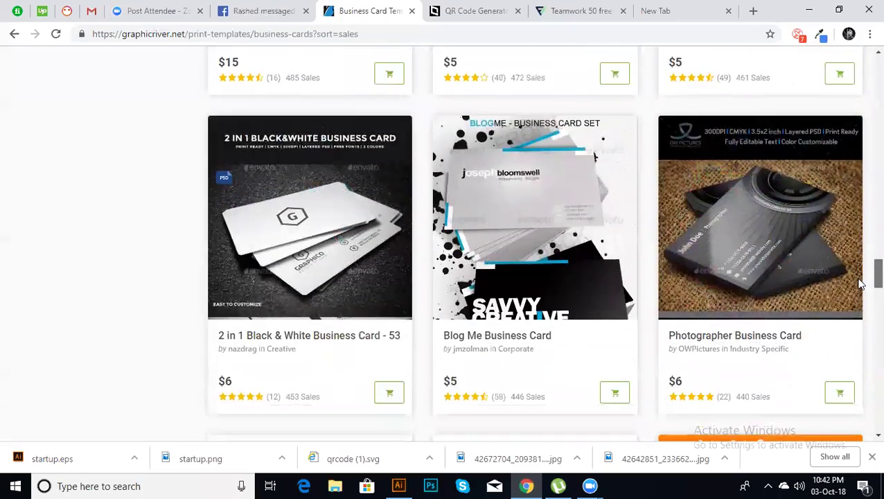
scroll(858, 288, down, 1)
scroll(854, 295, down, 1)
scroll(850, 295, down, 1)
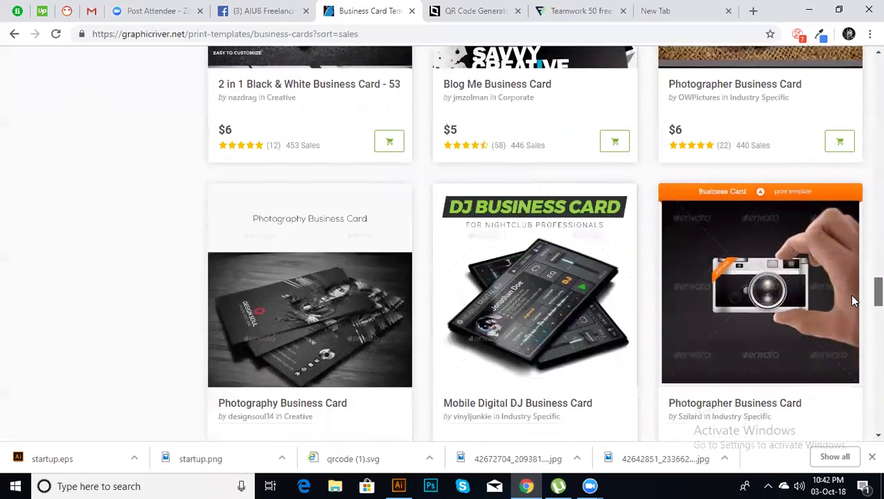
scroll(849, 304, down, 3)
scroll(850, 319, down, 2)
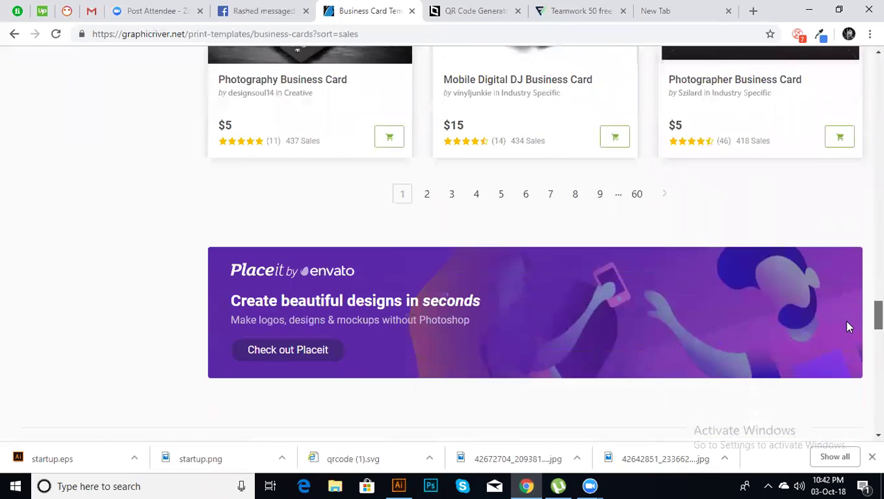
scroll(847, 322, down, 1)
scroll(845, 305, up, 5)
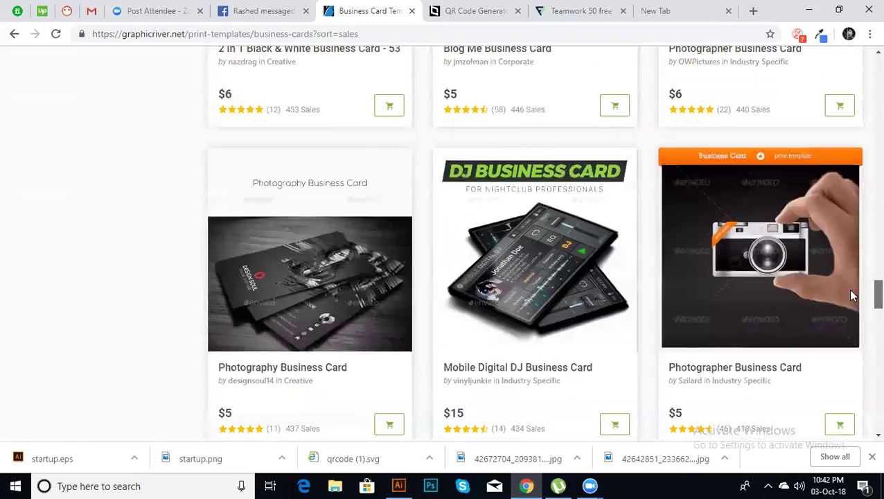
scroll(853, 284, up, 3)
scroll(857, 281, up, 1)
scroll(856, 281, up, 1)
scroll(857, 276, up, 1)
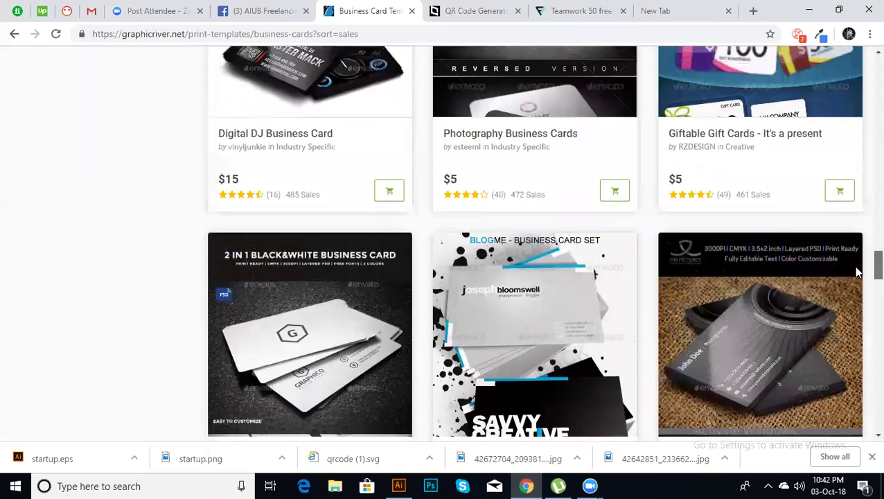
scroll(857, 270, up, 1)
scroll(859, 261, up, 1)
scroll(859, 261, up, 2)
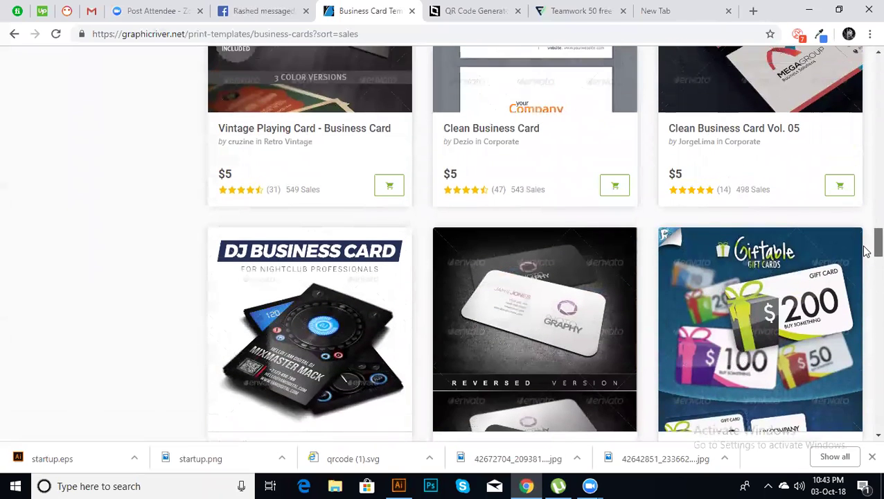
scroll(864, 251, up, 1)
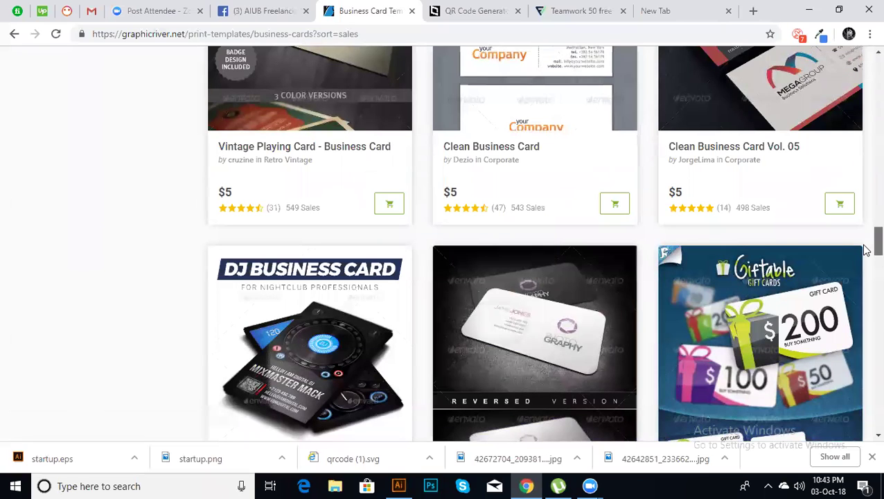
mouse_move(534, 329)
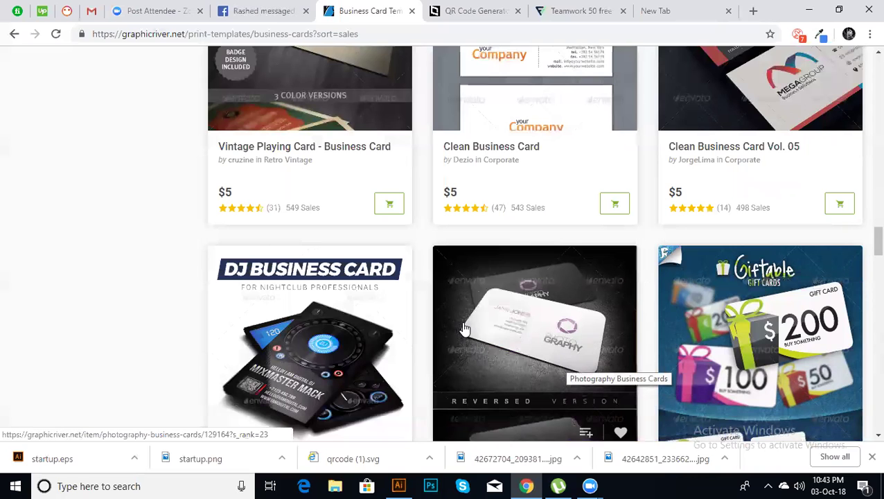
In Illustrator's Untitled-1, draw a blue-filled rectangle on the artboard, then delete it.
click(399, 485)
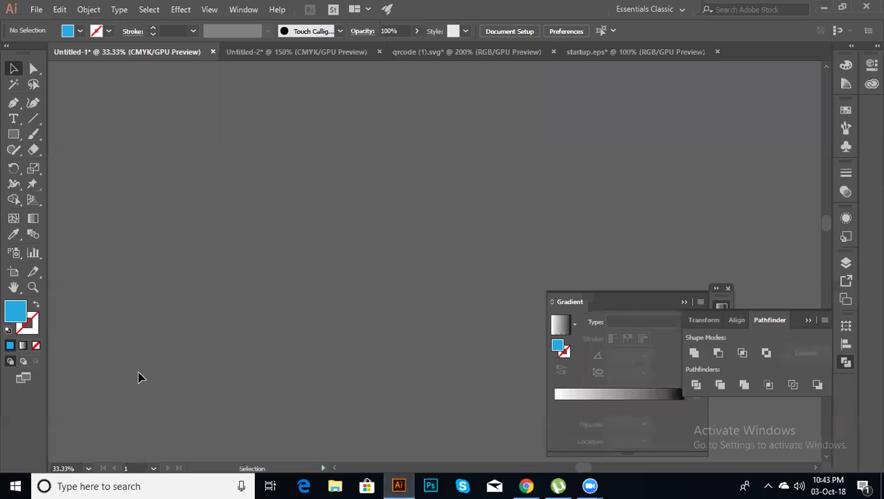
drag(10, 136, 31, 146)
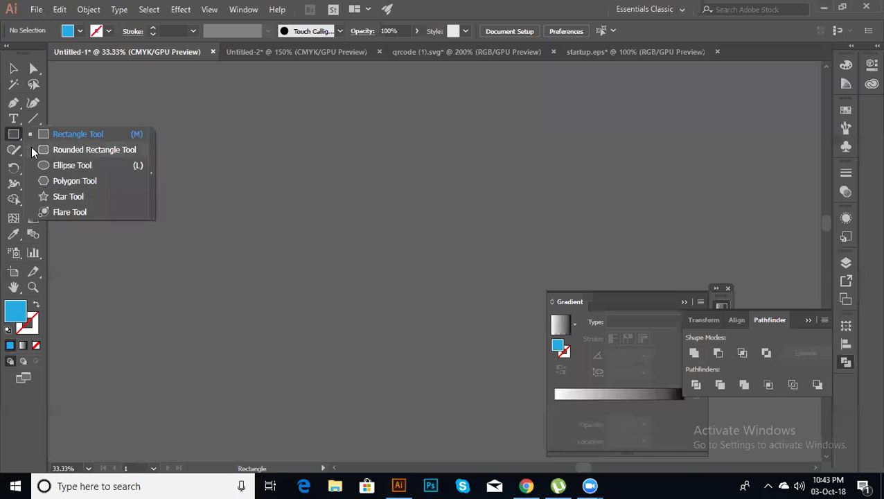
drag(164, 183, 476, 369)
click(13, 69)
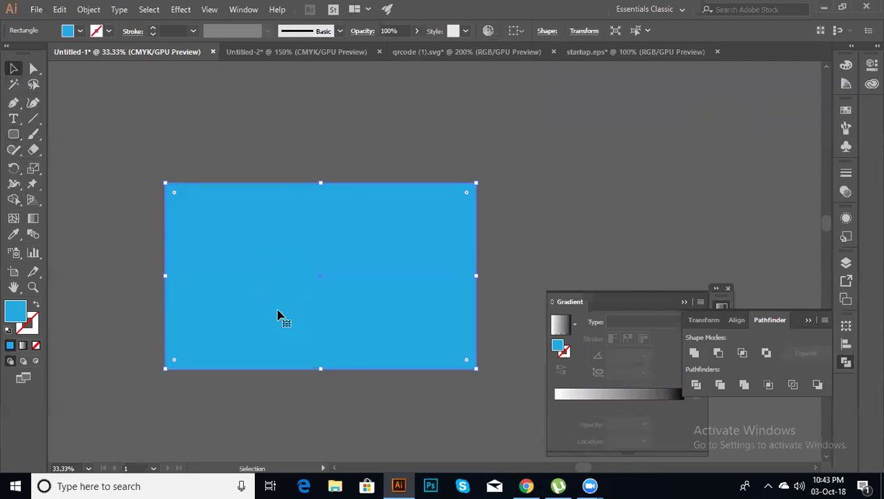
key(Delete)
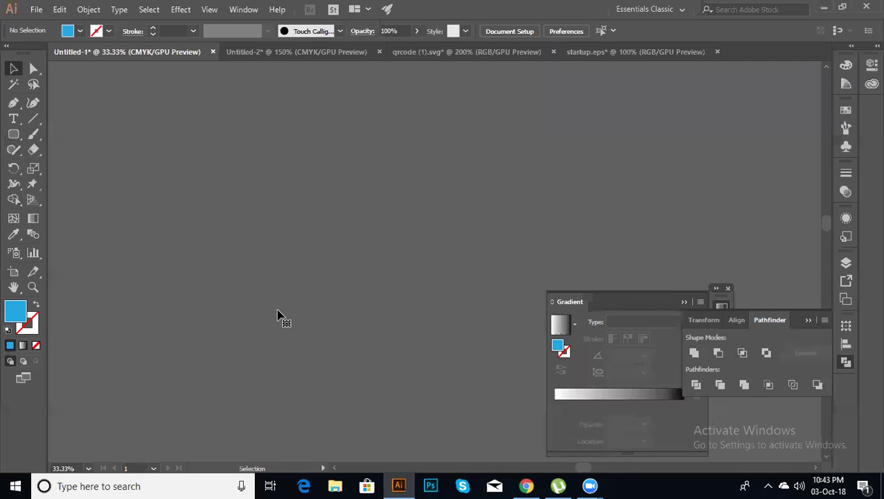